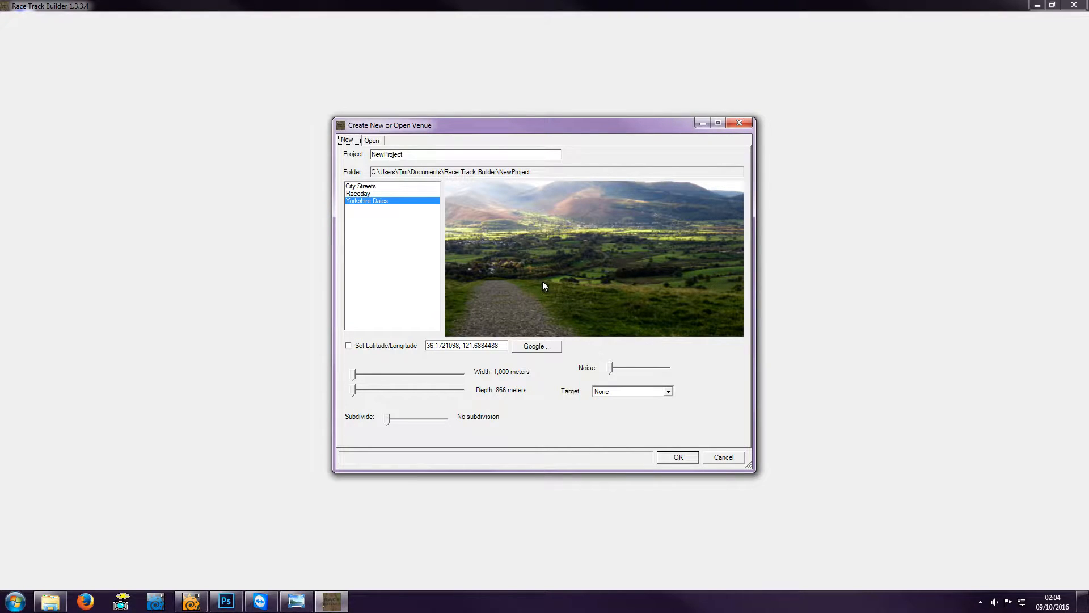
Step: Open the existing venue TEST
left_click(376, 141)
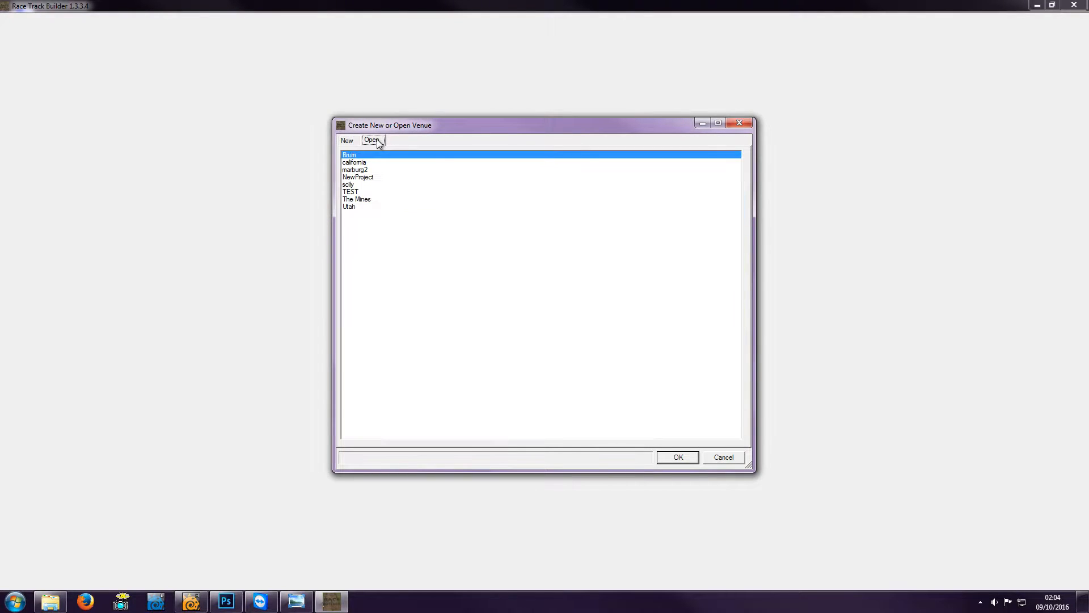
left_click(354, 192)
left_click(673, 457)
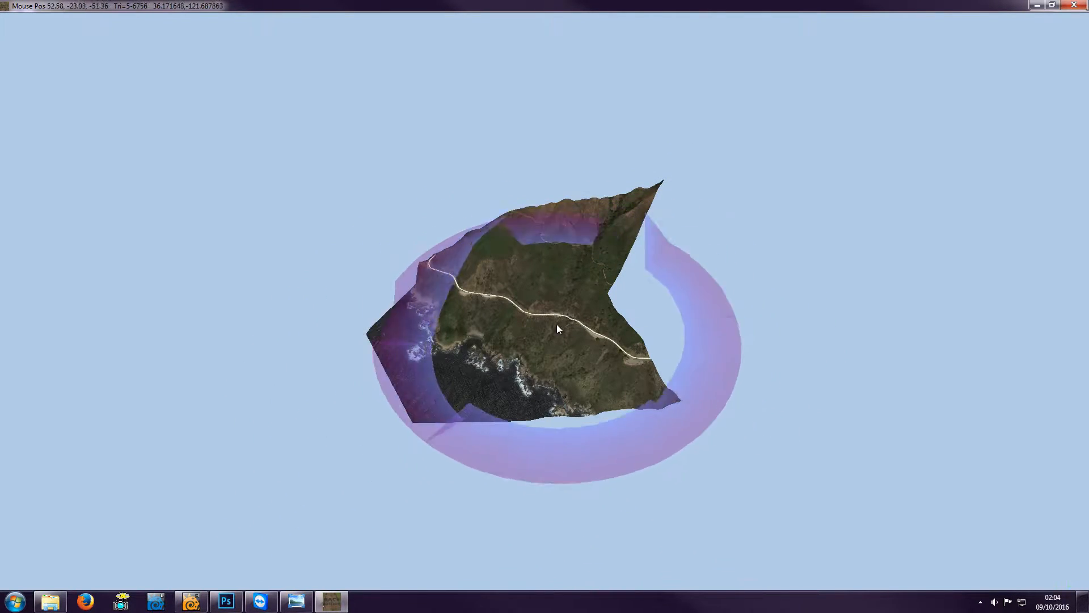
Step: Examine the coastal terrain and its road from several angles with the wireframe overlay turned on
left_click_drag(555, 308, 578, 373)
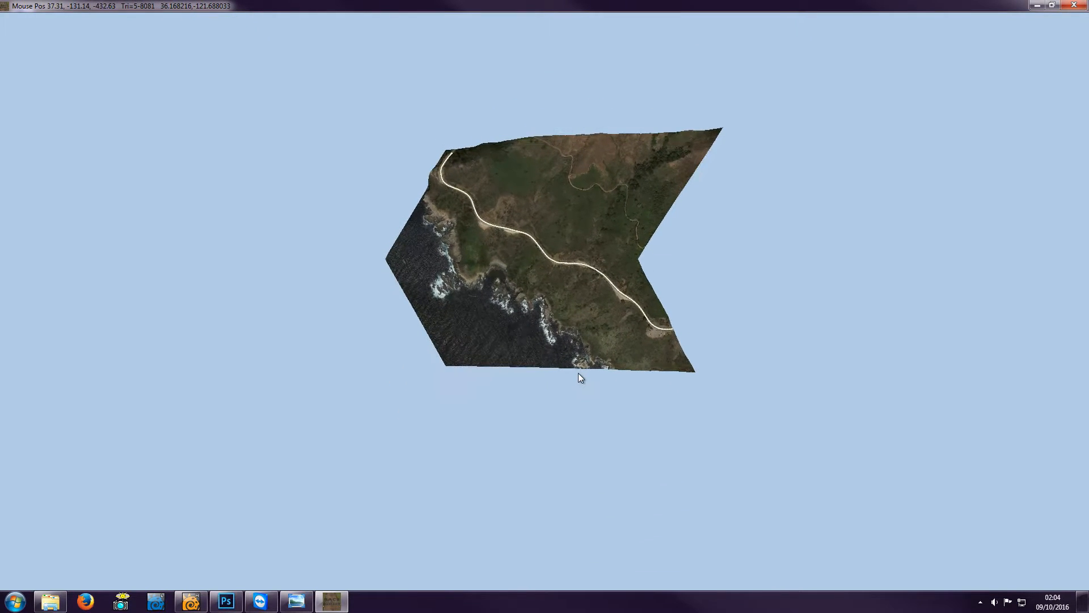
scroll(549, 263, "up", 5)
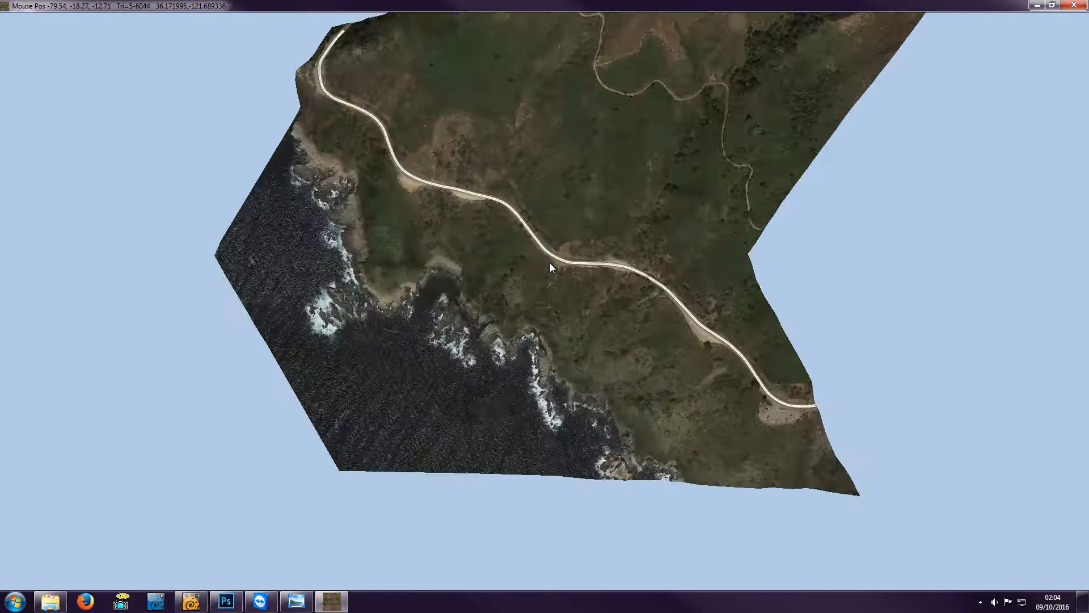
scroll(549, 263, "up", 3)
left_click_drag(553, 266, 584, 257)
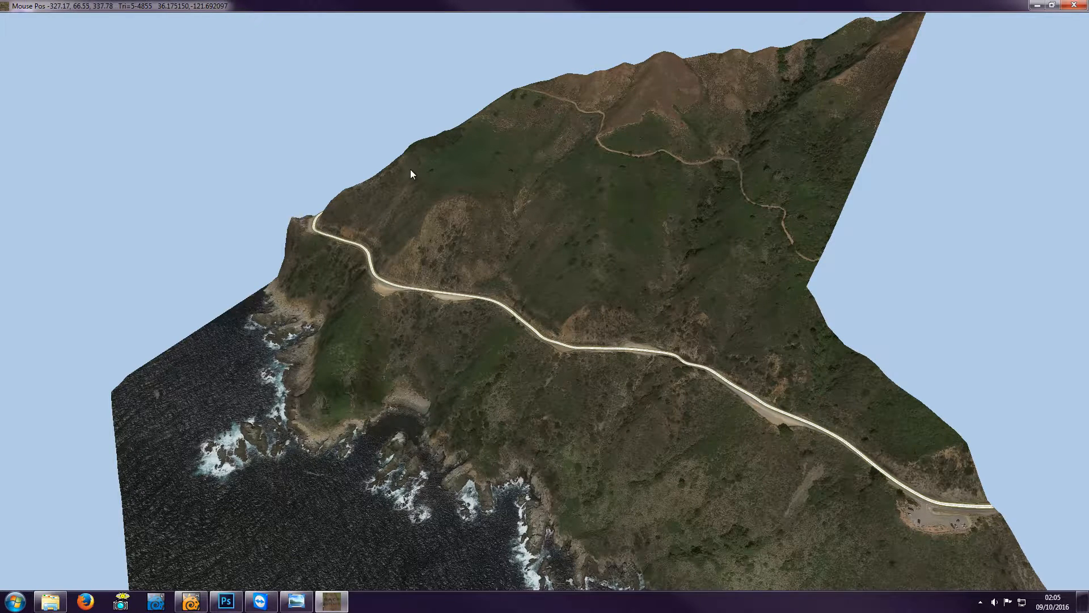
mouse_move(182, 67)
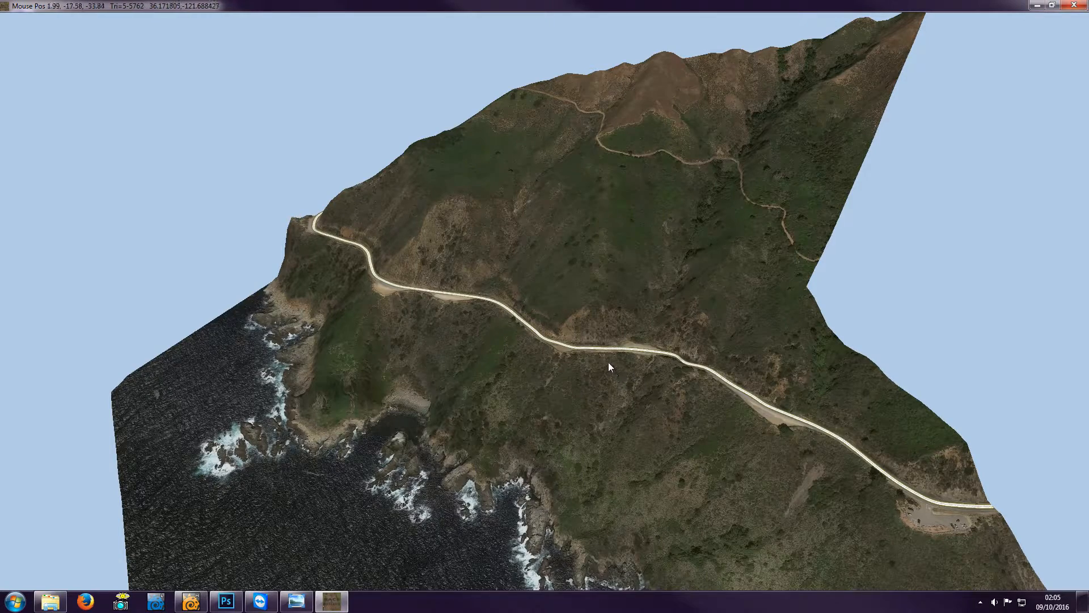
key("w")
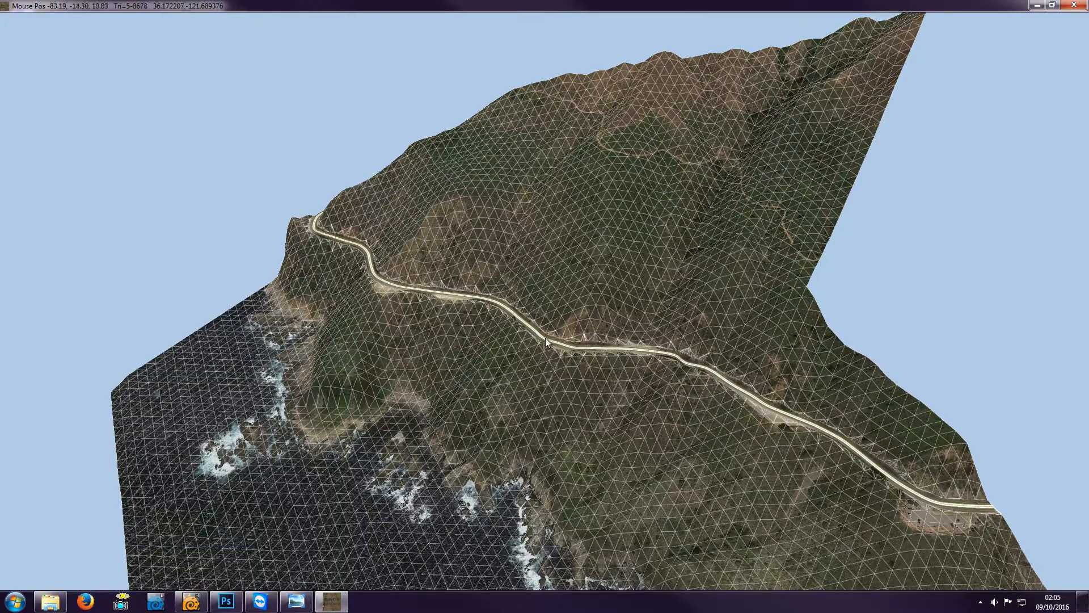
left_click_drag(531, 336, 556, 428)
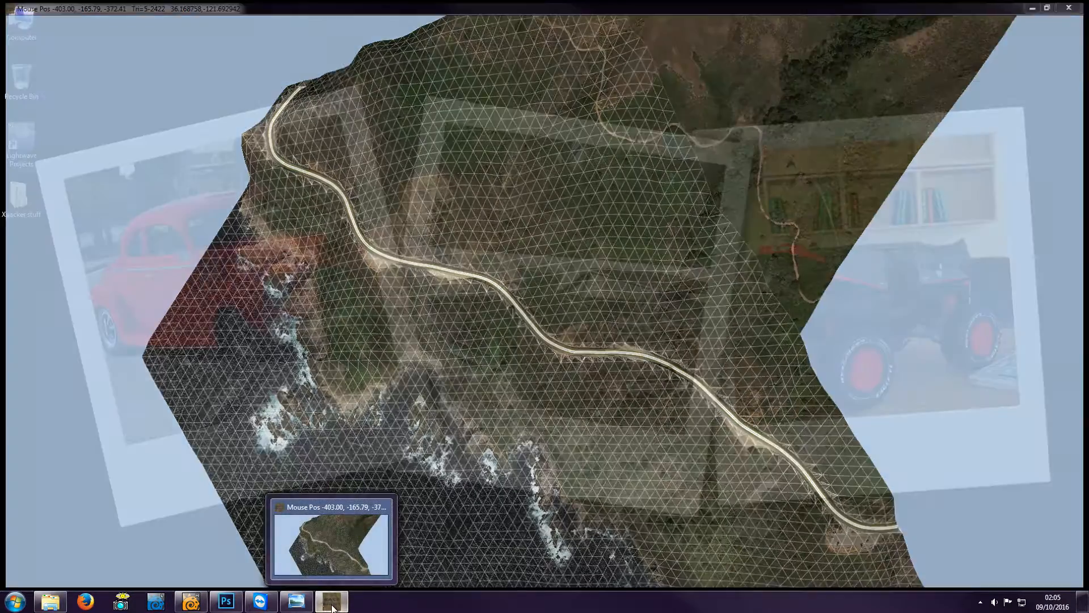
Step: Switch to LightWave Modeler and make the lowercase "test" object the current one
left_click(333, 602)
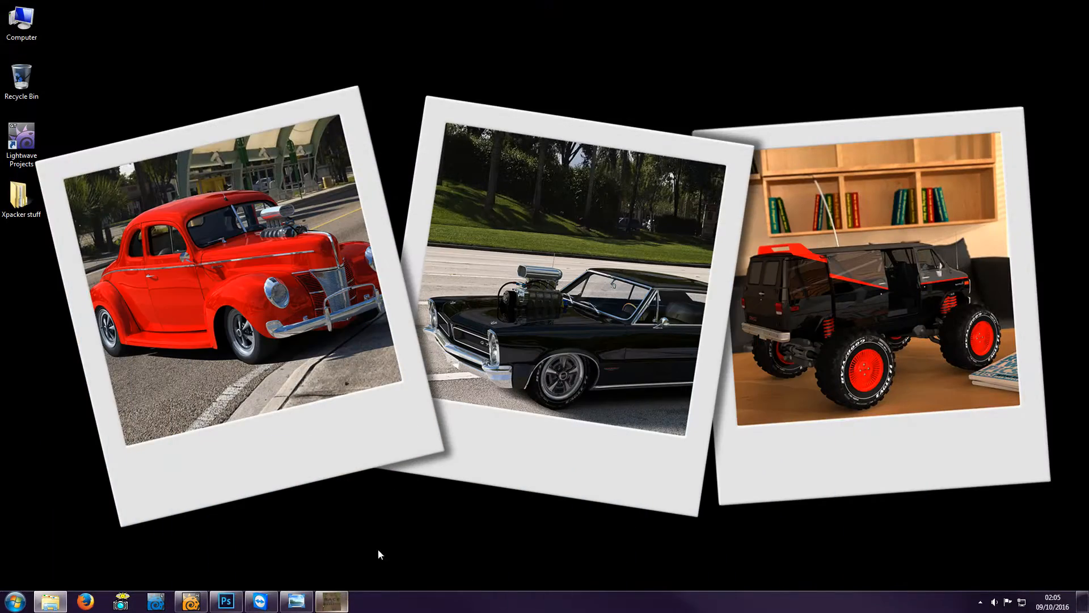
left_click(196, 604)
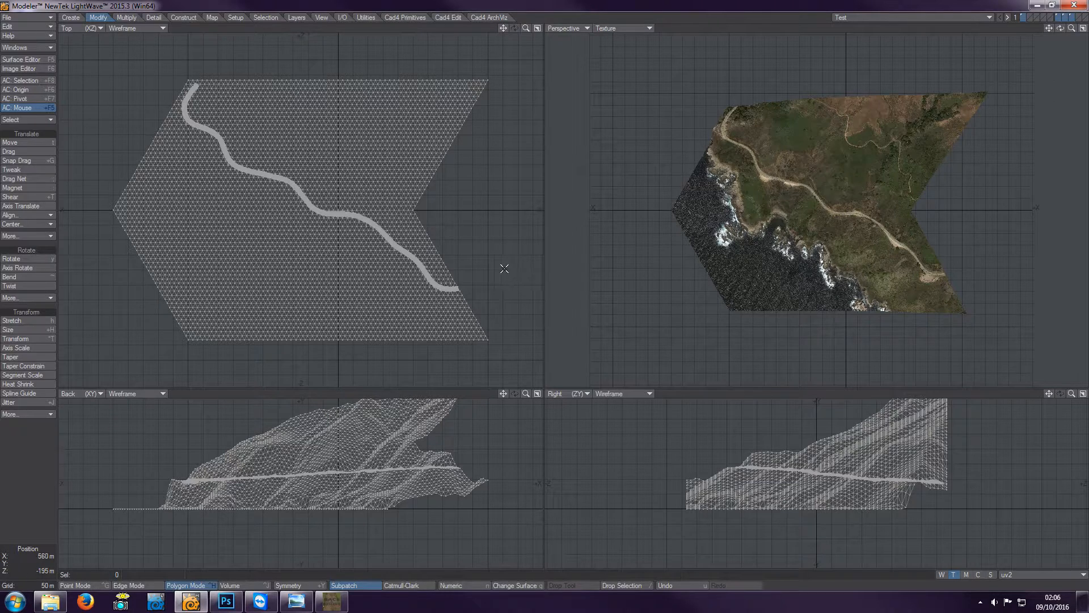
left_click(883, 18)
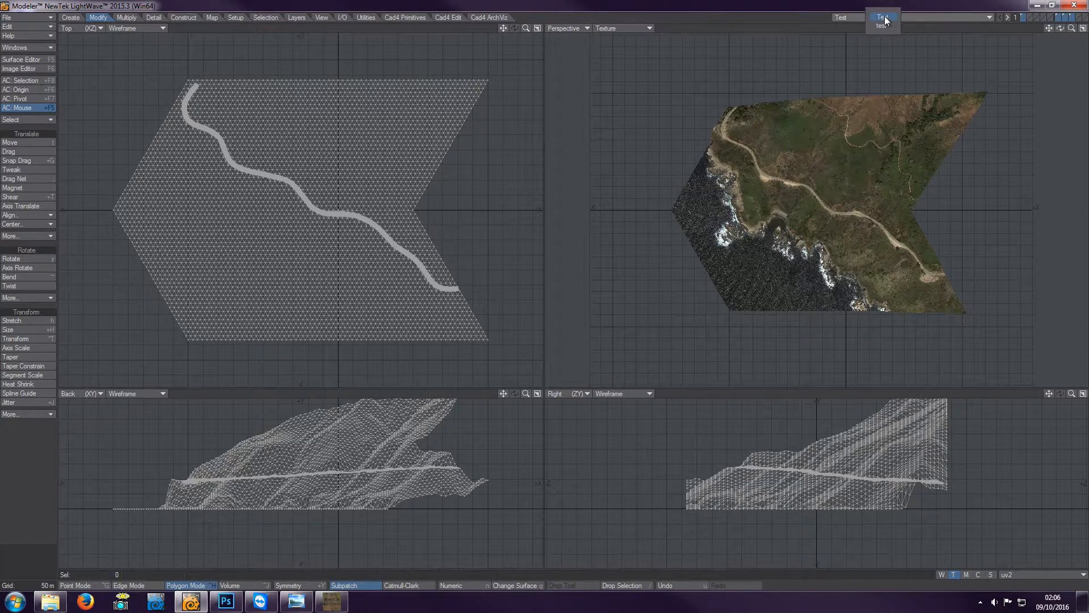
left_click(886, 26)
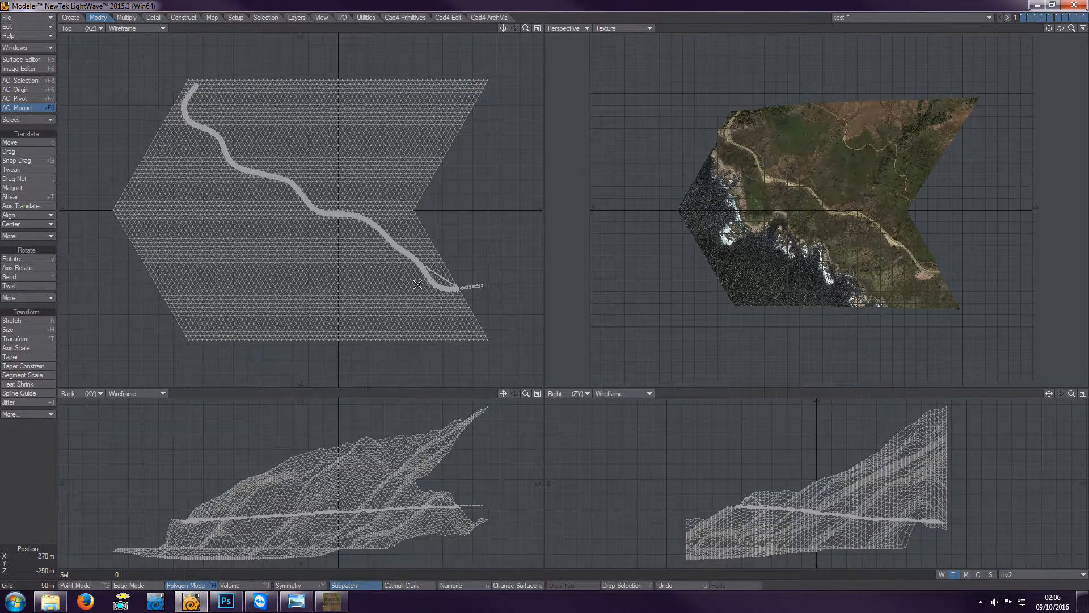
Step: Examine the marker polygons at the road's lower end and the list of surfaces in the polygon statistics
scroll(383, 245, "up", 2)
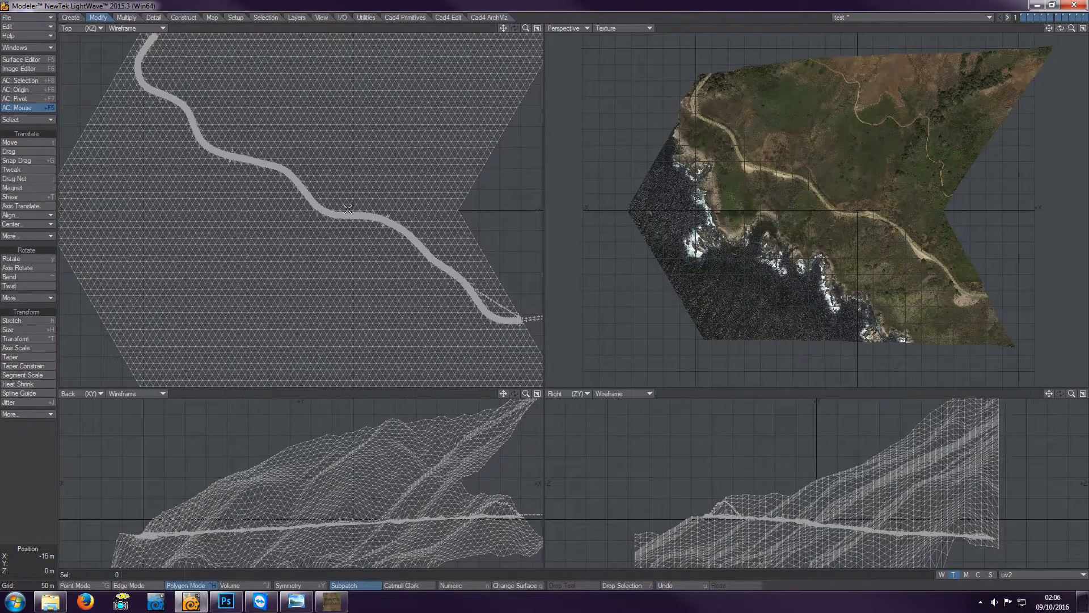
left_click_drag(503, 28, 455, 41)
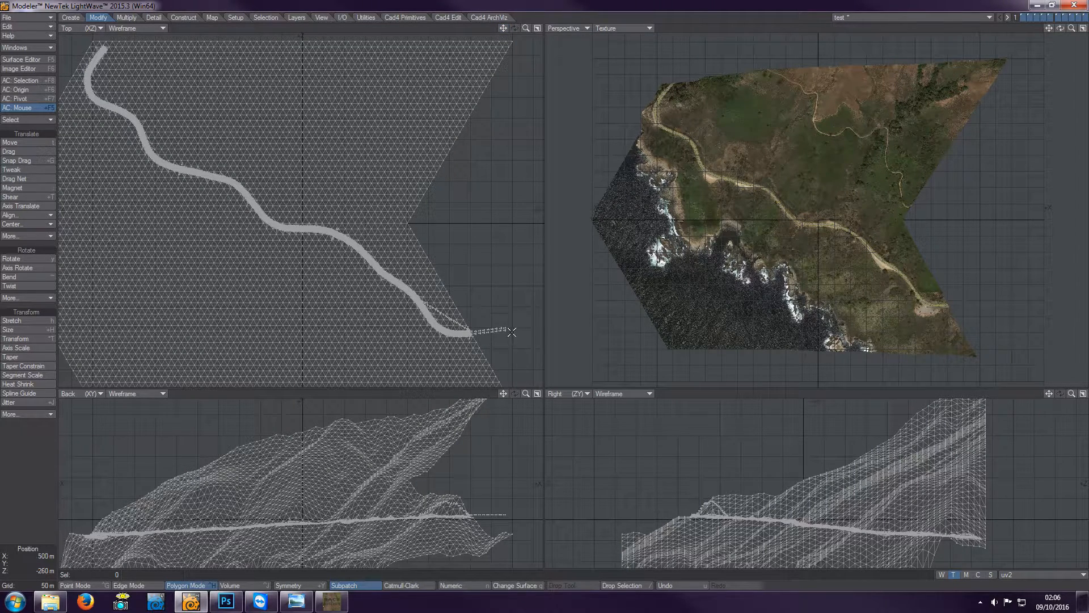
left_click_drag(503, 27, 445, 0)
left_click_drag(526, 29, 422, 0)
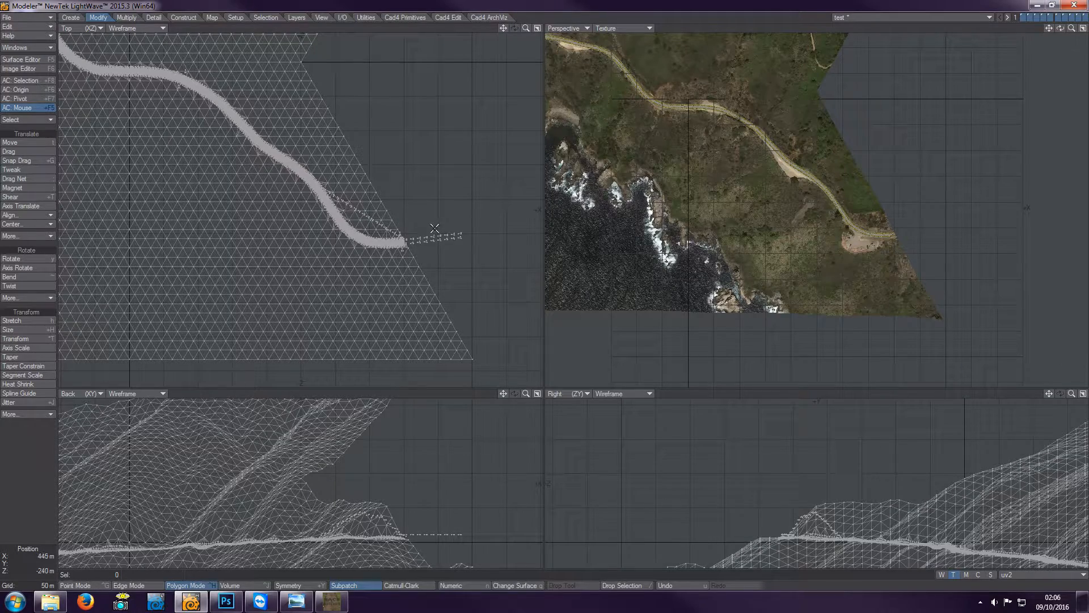
left_click_drag(503, 28, 610, 63)
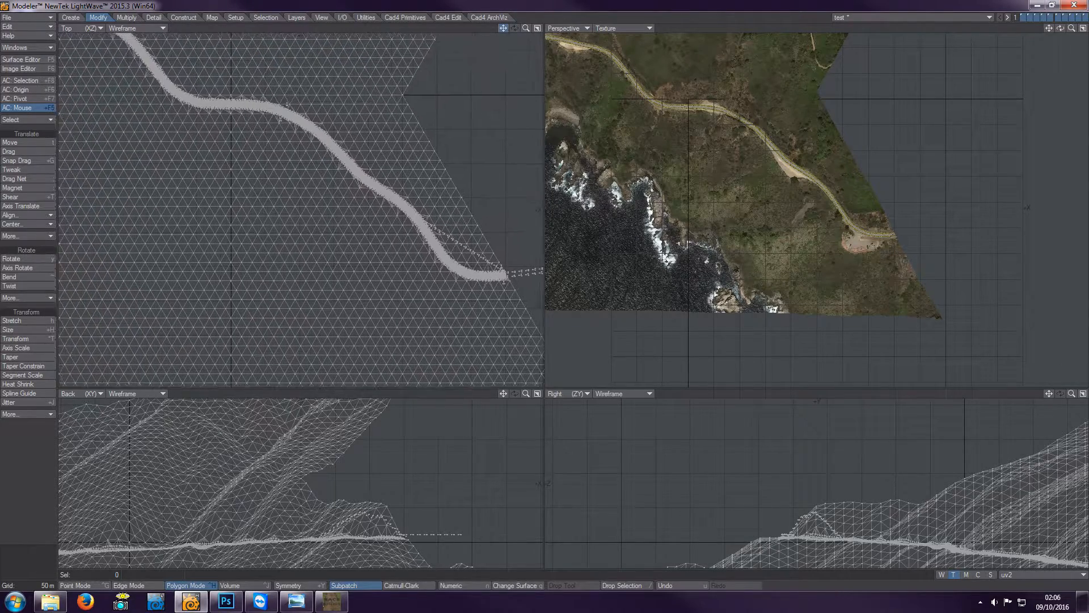
left_click_drag(503, 28, 467, 42)
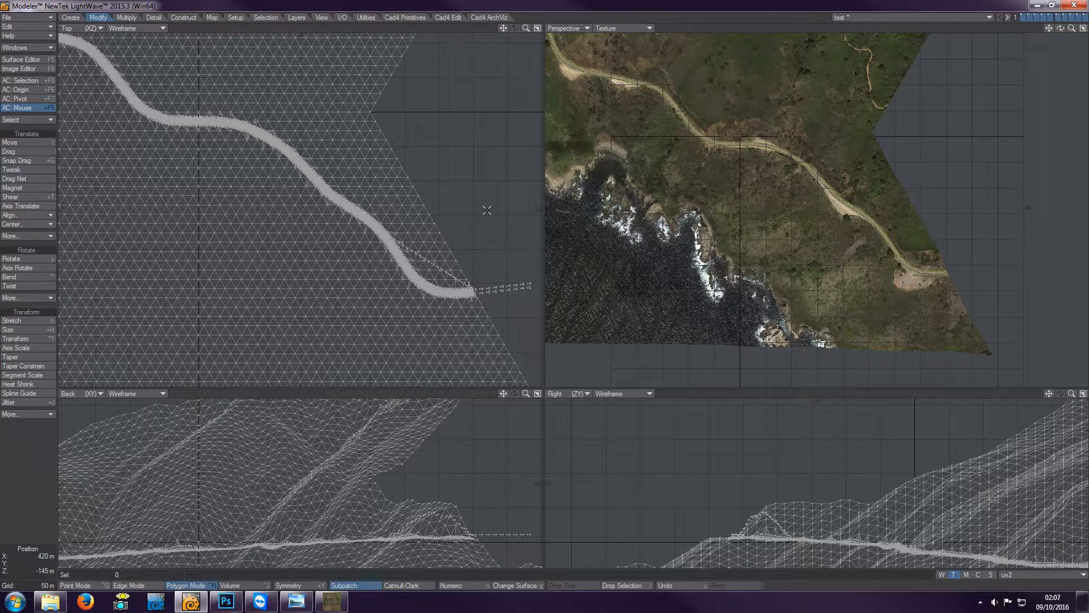
key("w")
left_click(533, 212)
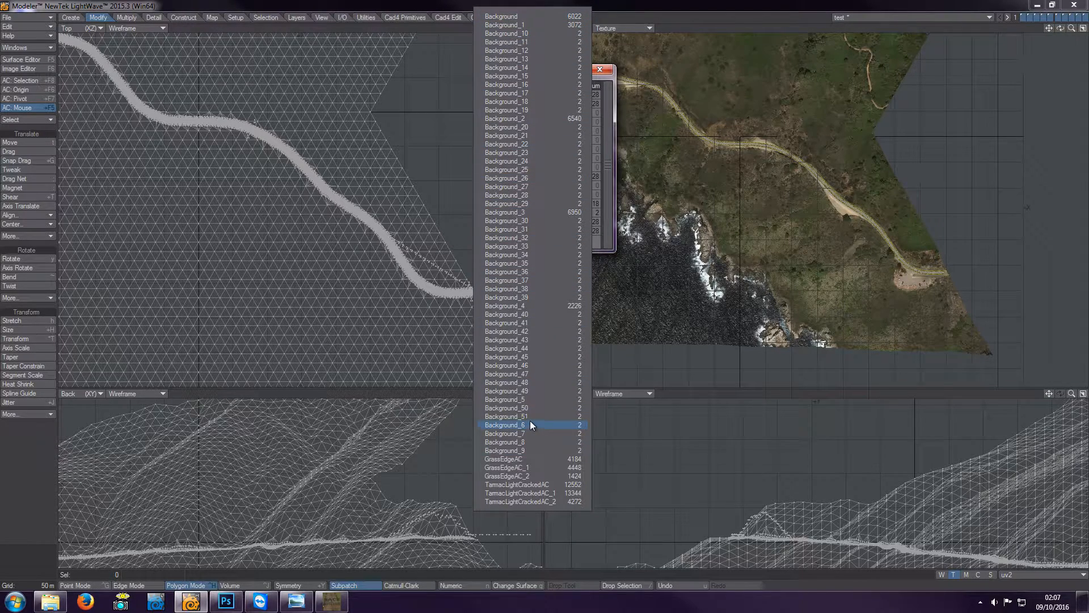
left_click(440, 267)
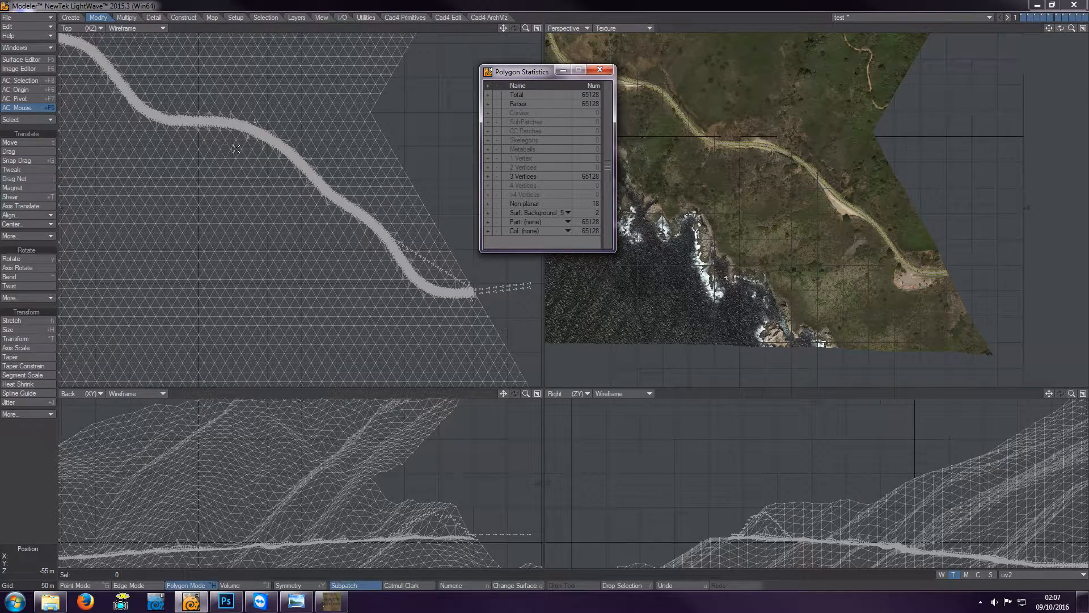
Step: Review the test object's layers and deactivate 1GRASS_0 through ROAD_9, keeping only the start, pit and timing marker layers active
key("F7")
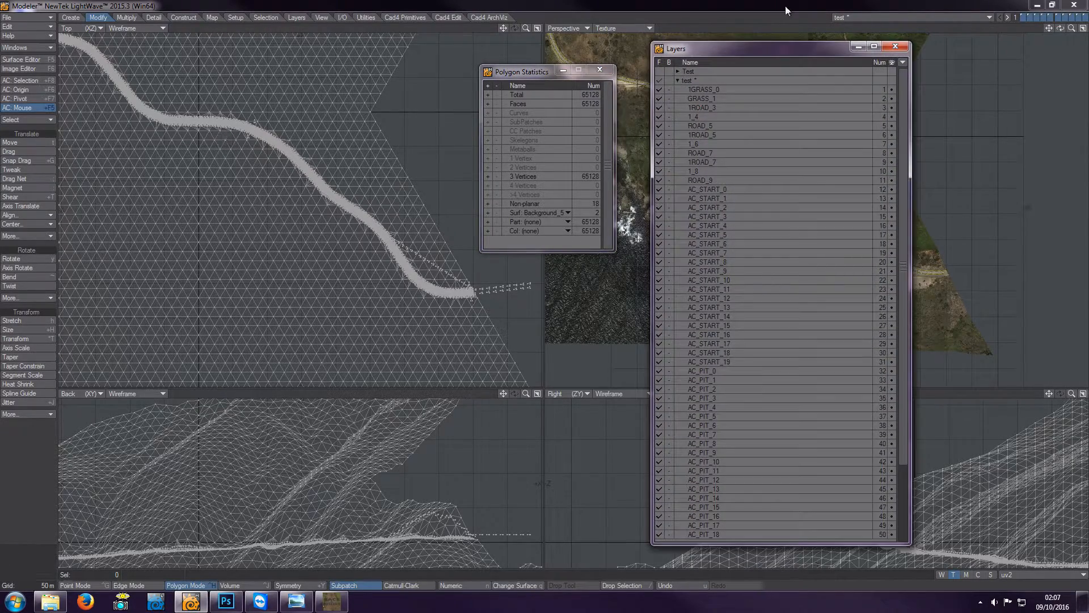
mouse_move(762, 53)
left_mouse_down()
mouse_move(747, 36)
mouse_move(752, 52)
left_mouse_up()
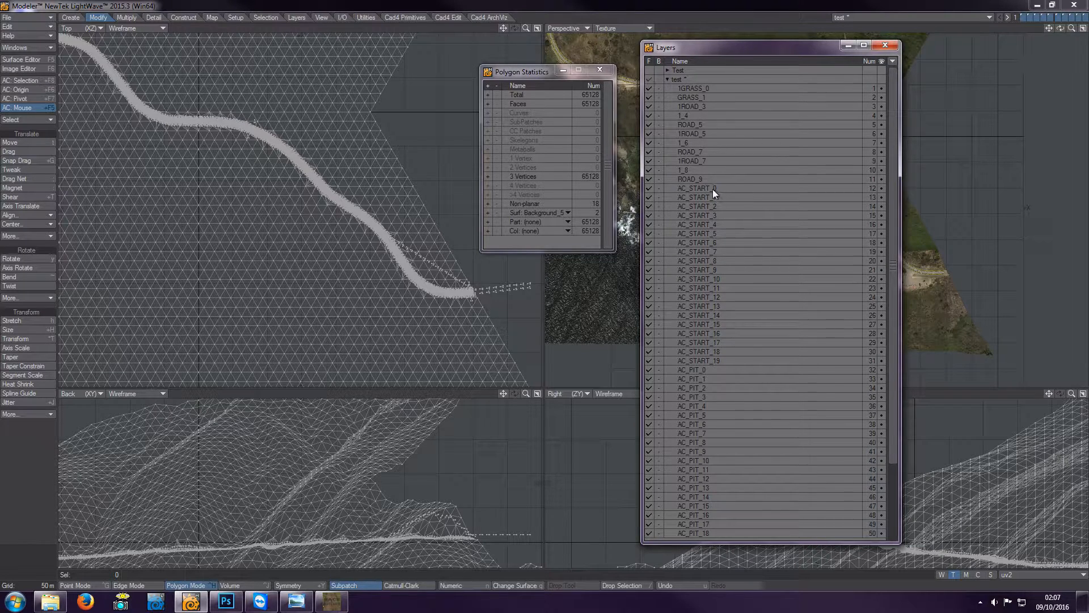
scroll(712, 468, "down", 4)
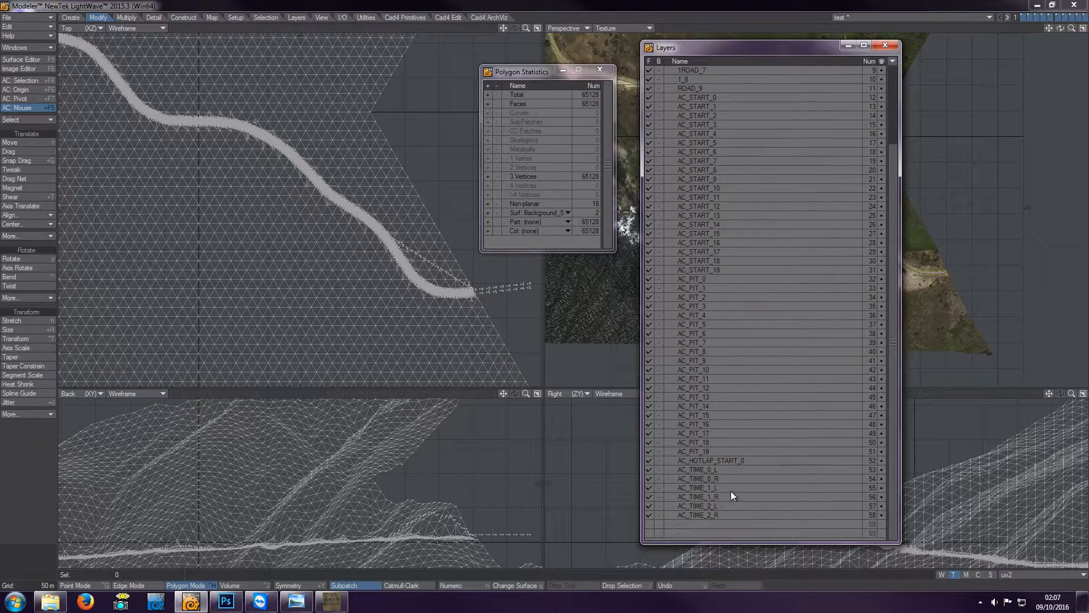
scroll(737, 487, "up", 4)
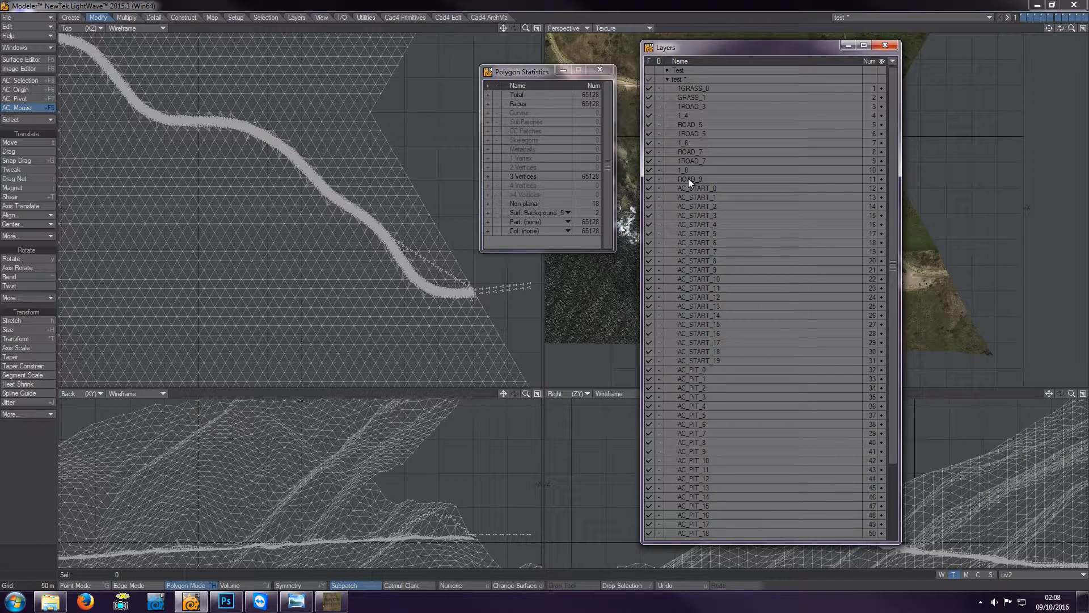
left_click_drag(689, 178, 690, 87)
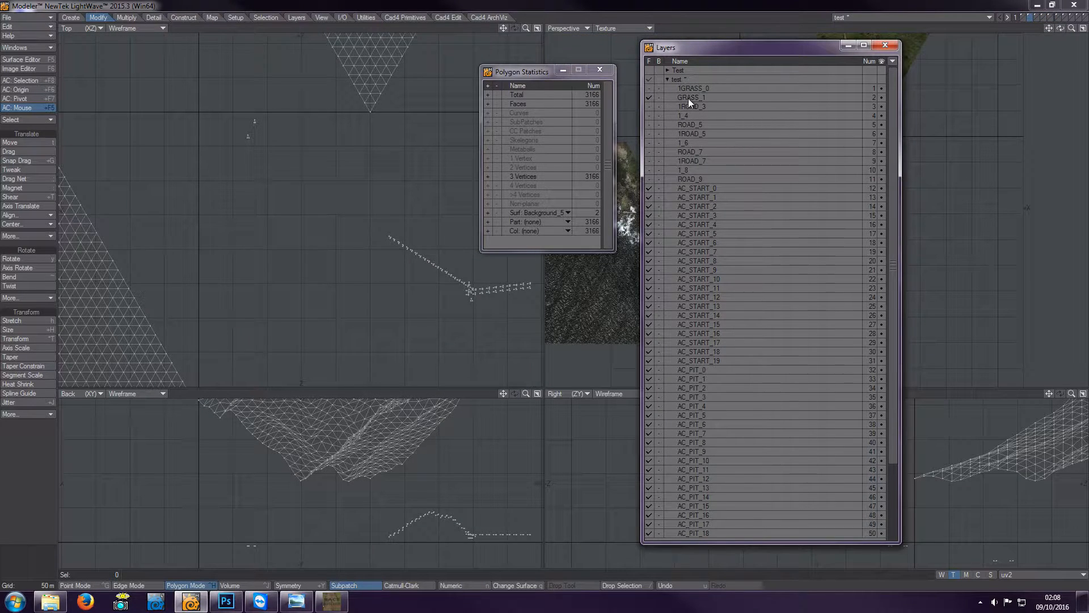
key("a")
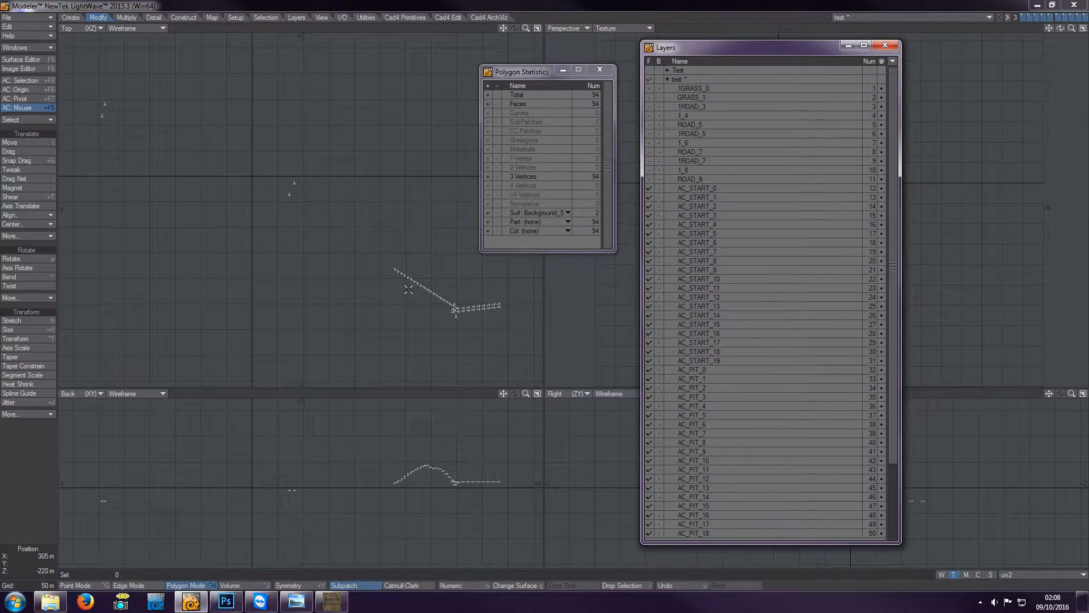
Step: Assign a new surface named Starts to all polygons in the active start, pit and timing marker layers
left_click(565, 212)
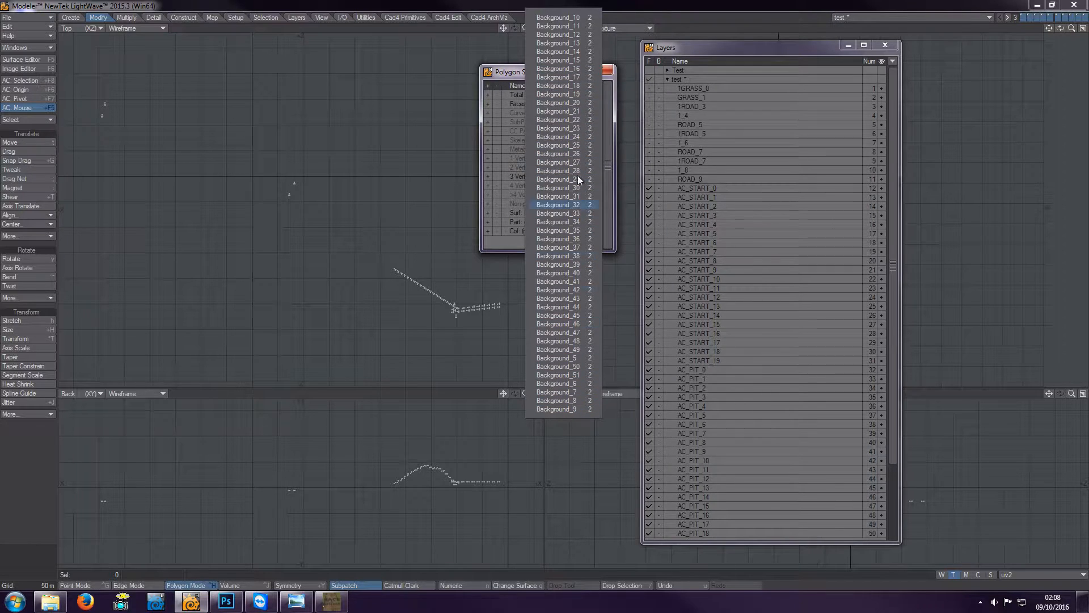
left_click(562, 281)
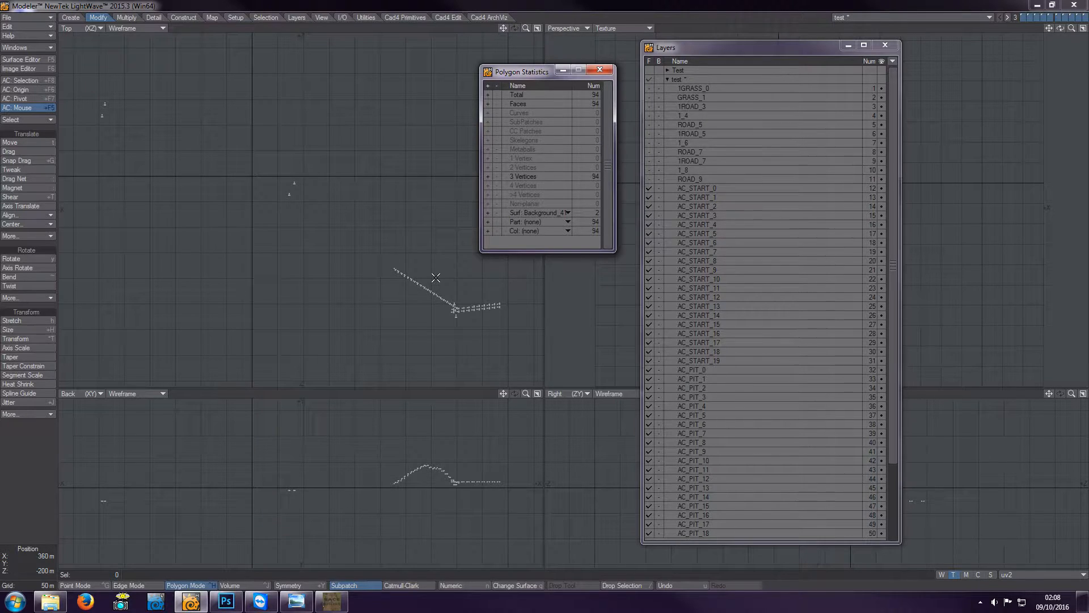
key("q")
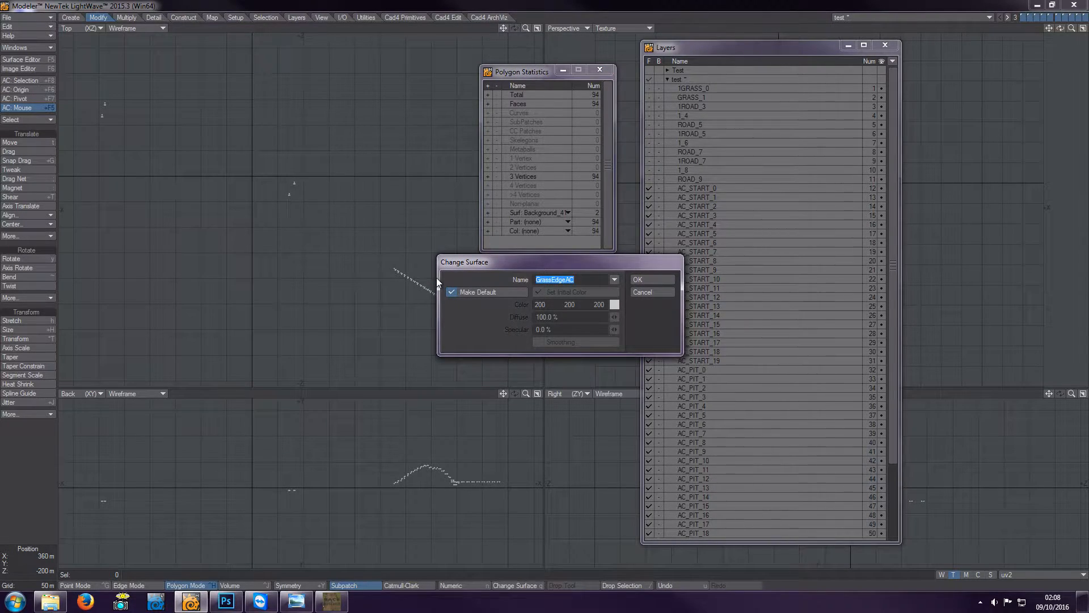
type("Starts")
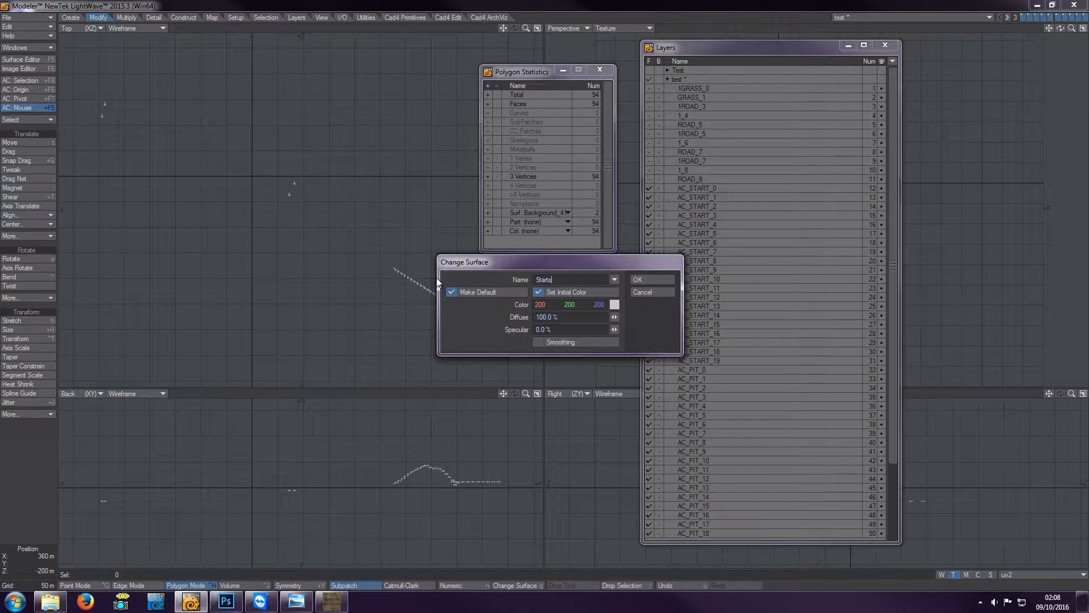
left_click(646, 280)
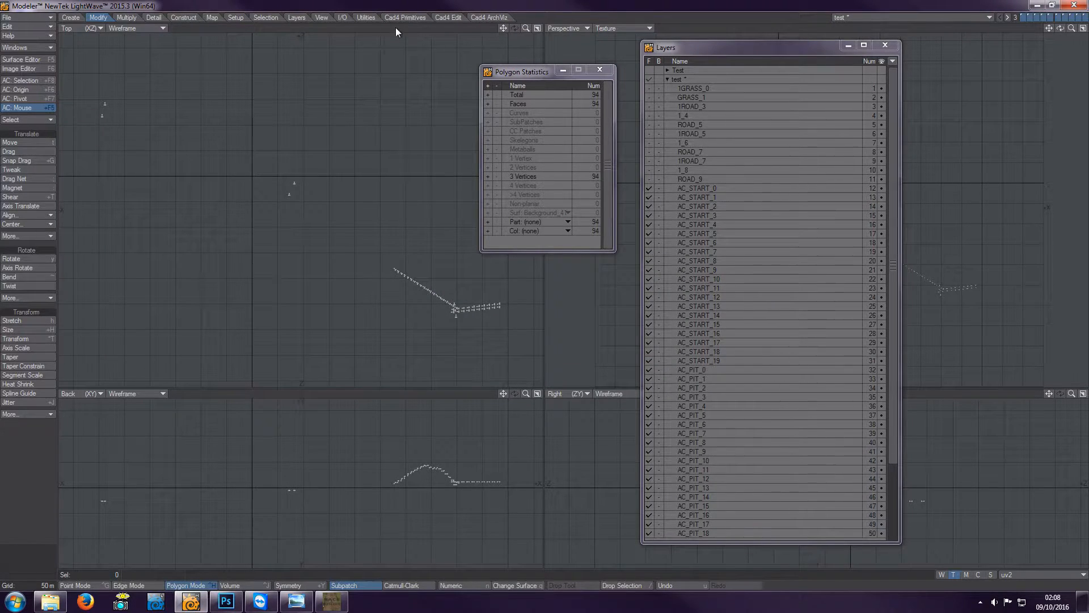
Step: Reactivate all layers of the test object and check the surface assignments in the polygon statistics
left_click(544, 213)
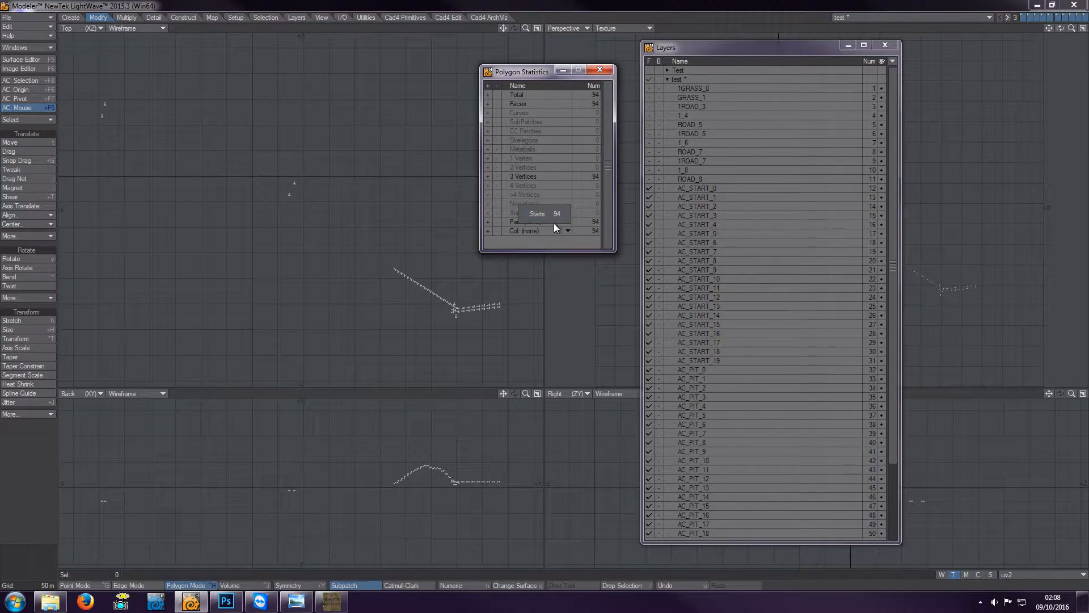
left_click(845, 272)
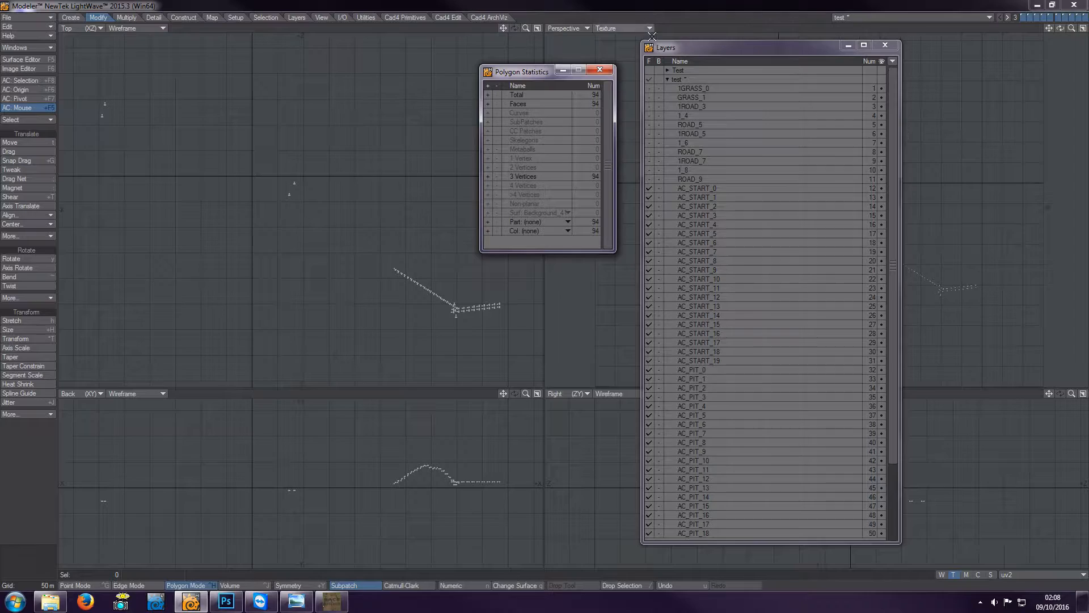
left_click(650, 79)
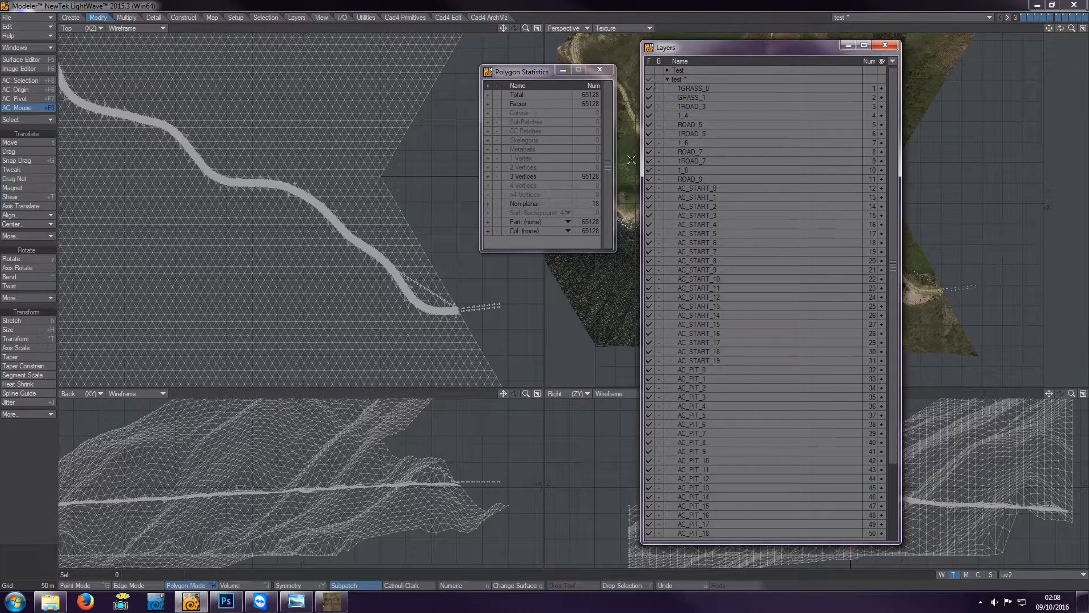
left_click(536, 214)
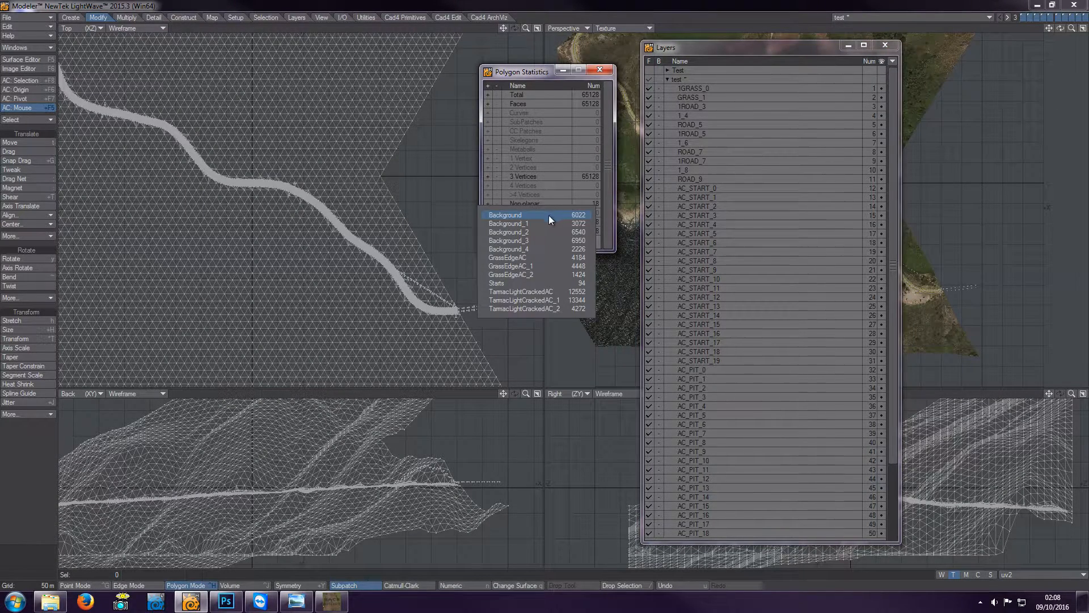
left_click(529, 248)
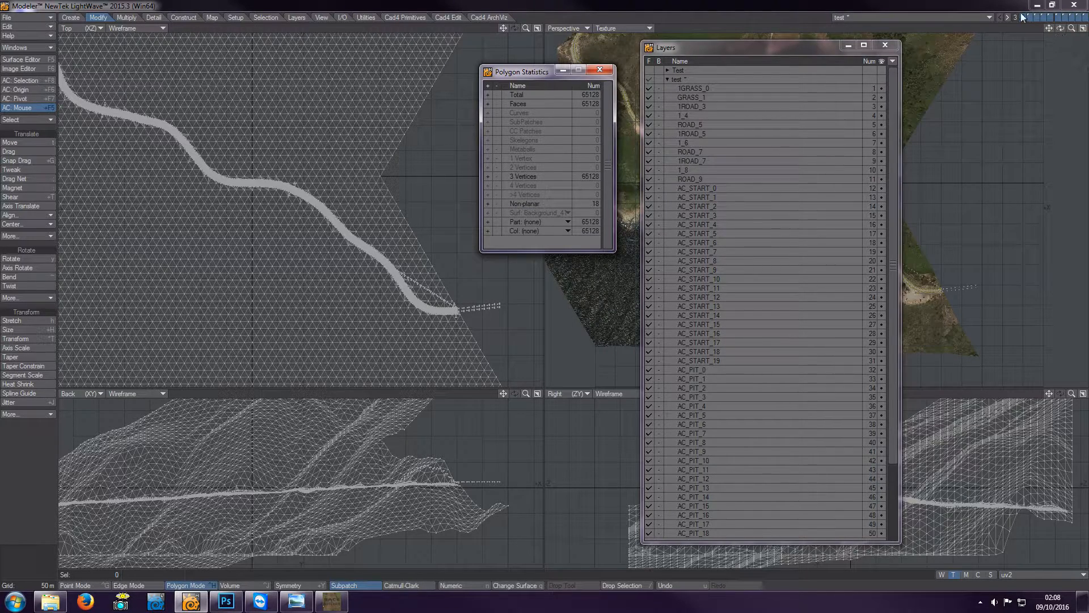
Step: Isolate the 1GRASS_0 and GRASS_1 layers and check which surfaces they use in the polygon statistics
left_click(693, 87)
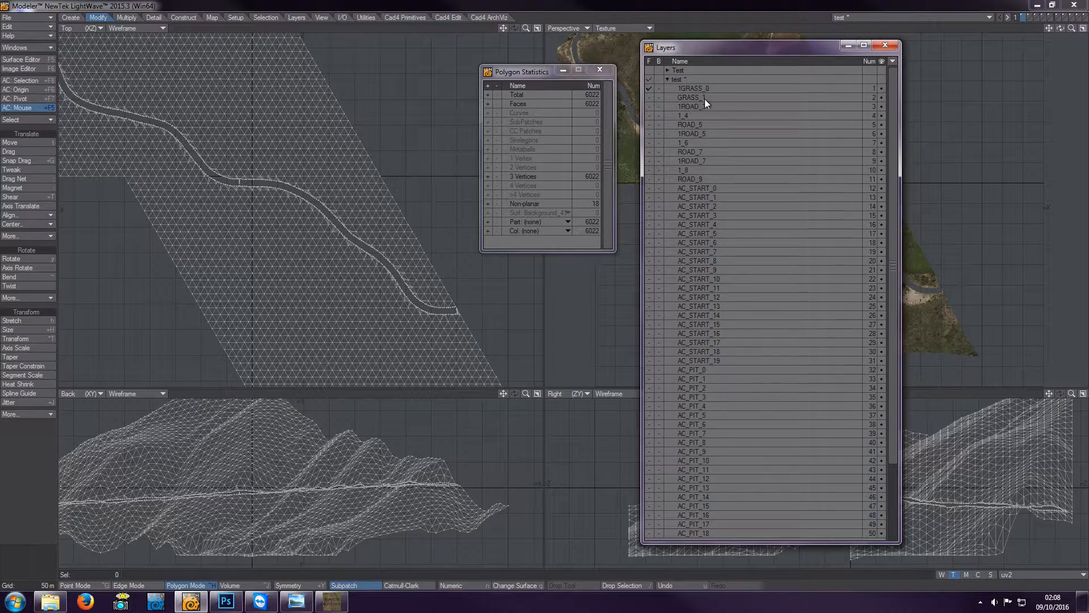
left_click(705, 98, "shift")
left_click(539, 212)
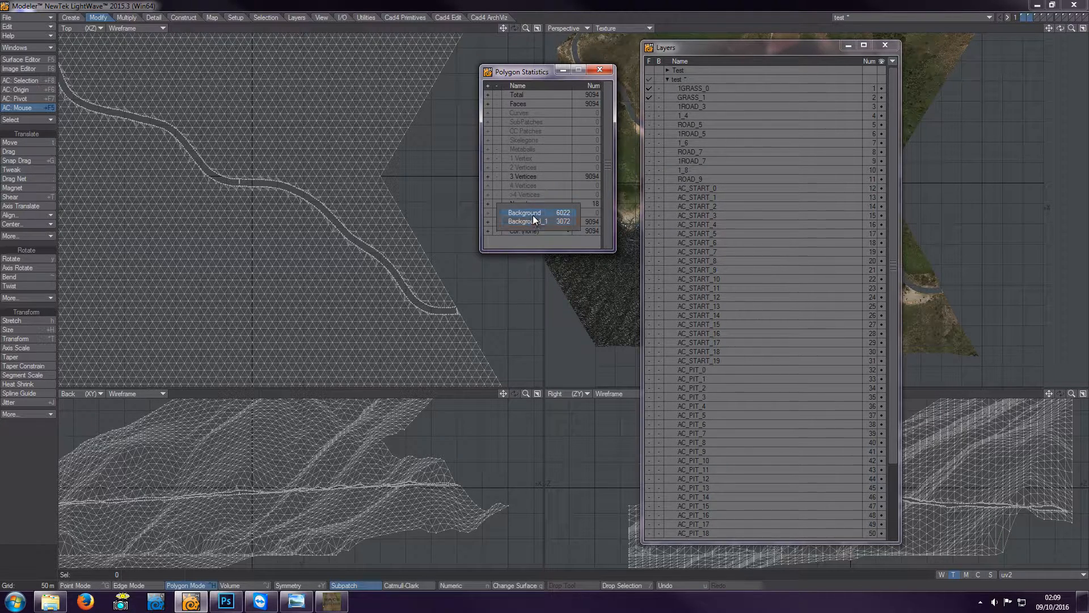
left_click(532, 275)
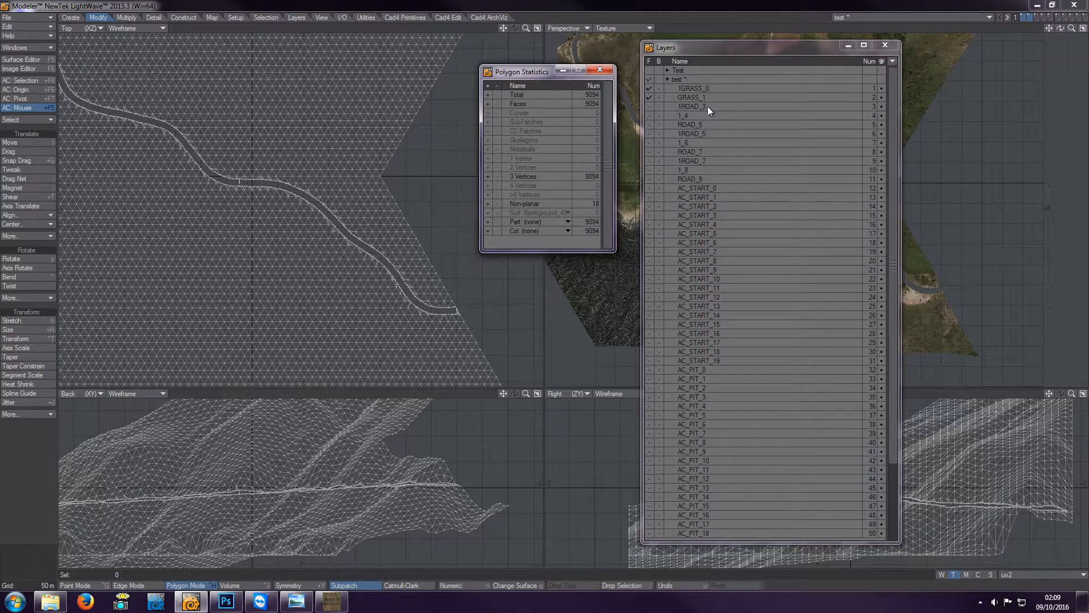
Step: Show only layers 1_4, 1_6 and 1_8, select a stretch of their strips and examine it up close in perspective
left_click(693, 115)
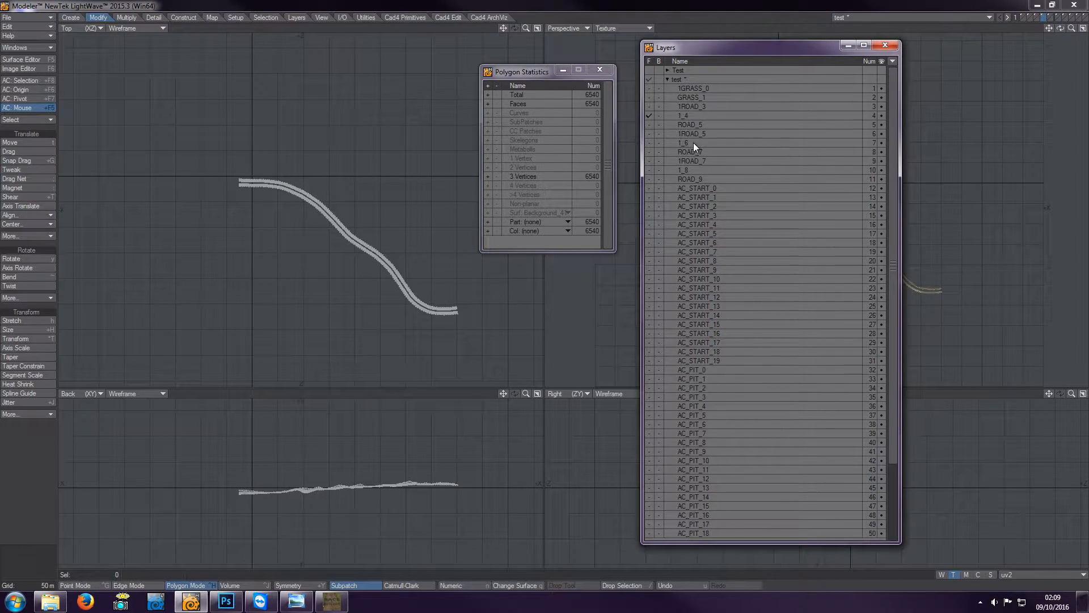
left_click(693, 143, "shift")
left_click(695, 170, "shift")
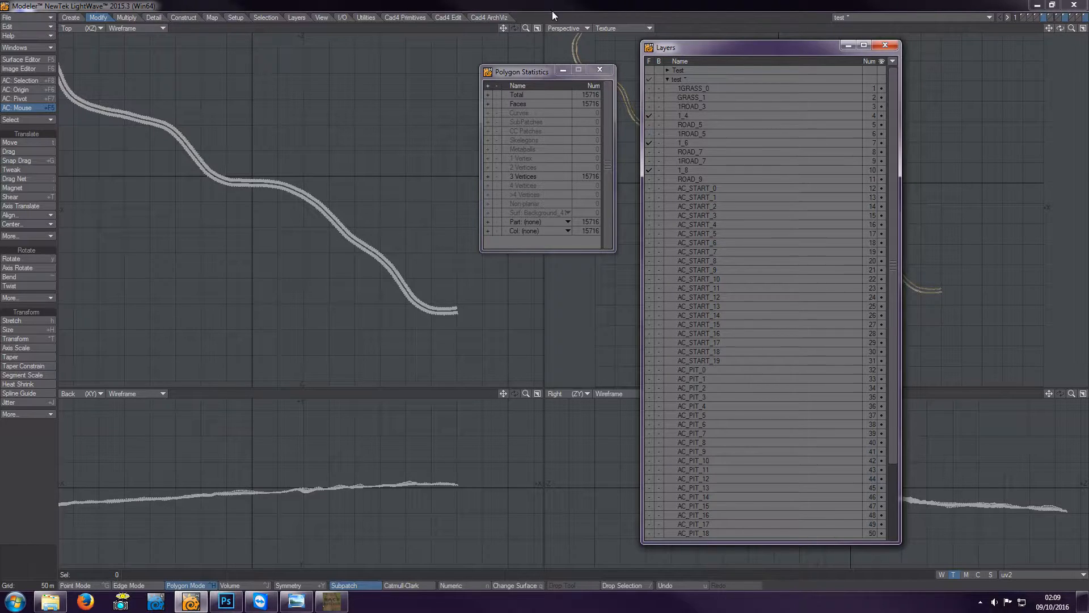
right_click_drag(244, 169, 249, 154)
key("shift+a")
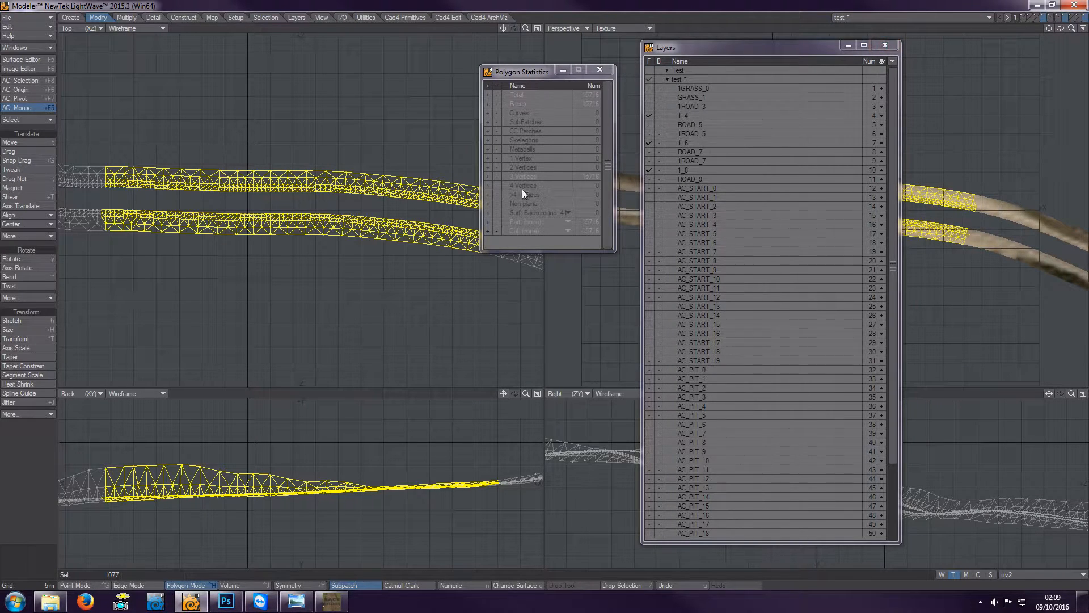
left_click_drag(1060, 29, 943, 22)
left_click_drag(778, 49, 572, 48)
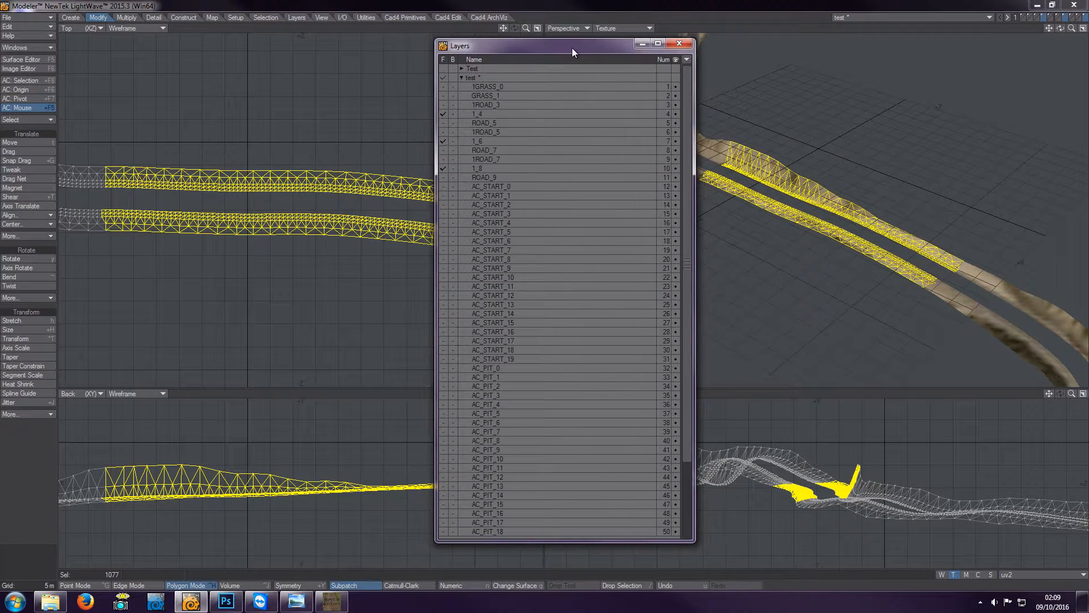
Step: Compare layer 1ROAD_3 with 1_4 and ROAD_5, leaving only 1ROAD_3 and ROAD_5 active for a close view
left_click(482, 105)
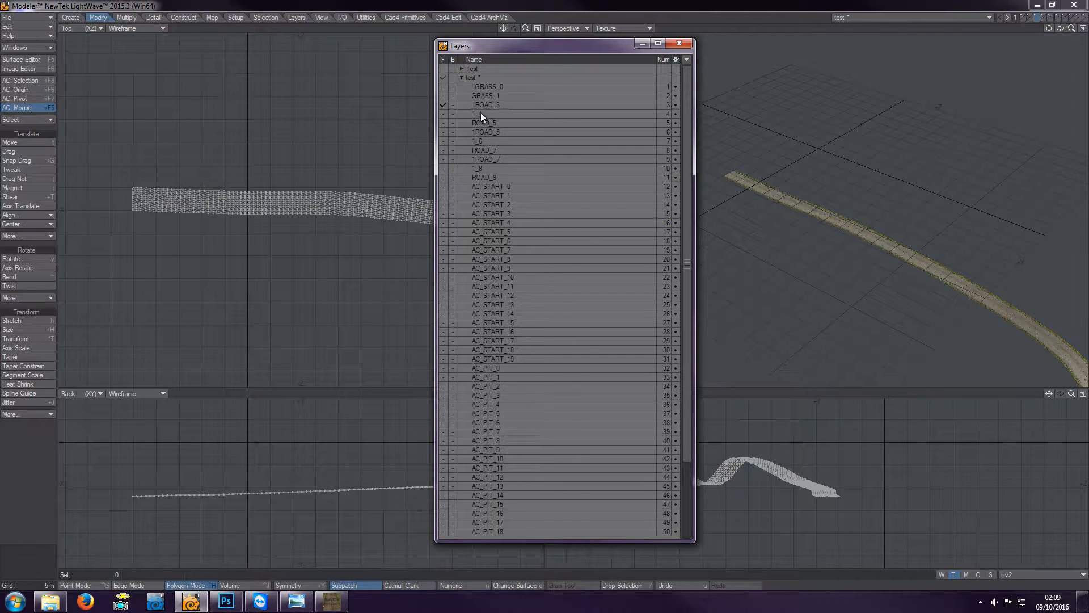
left_click(480, 113, "shift")
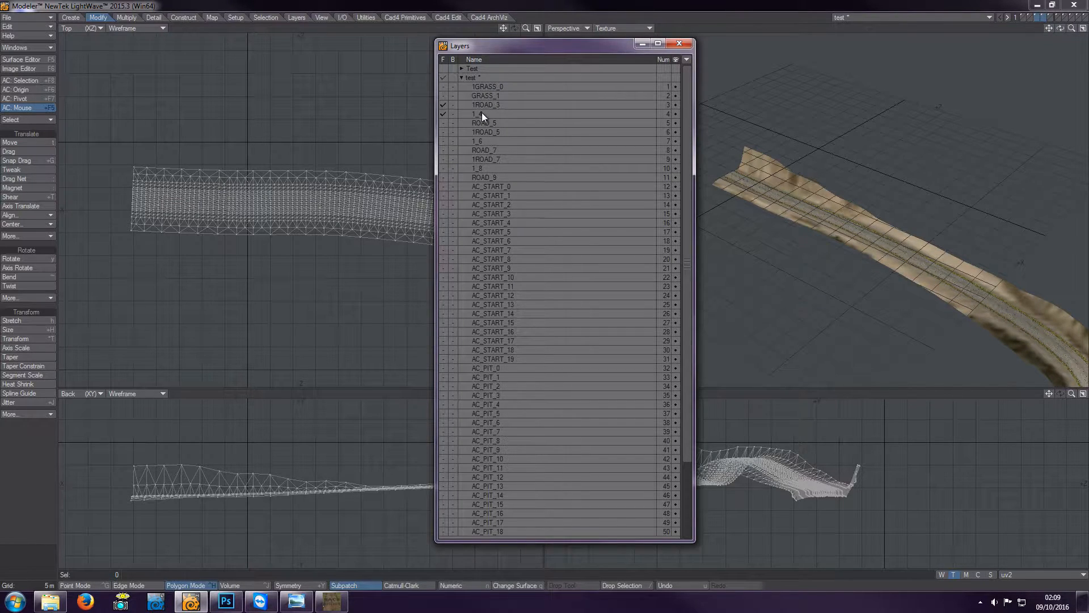
left_click(485, 123, "shift")
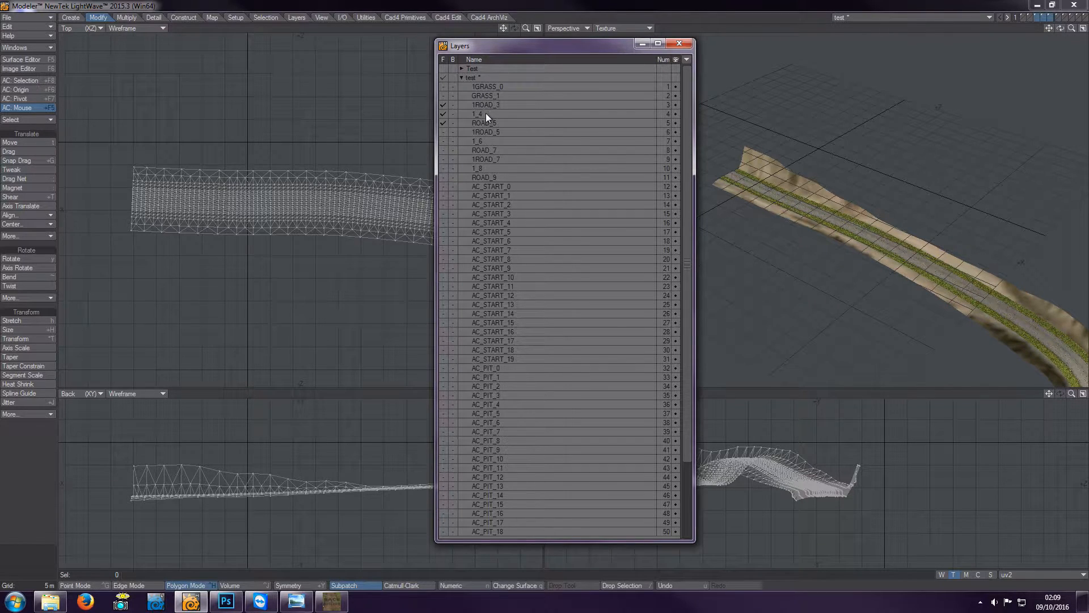
left_click(486, 114, "shift")
left_click_drag(1073, 30, 1007, 33)
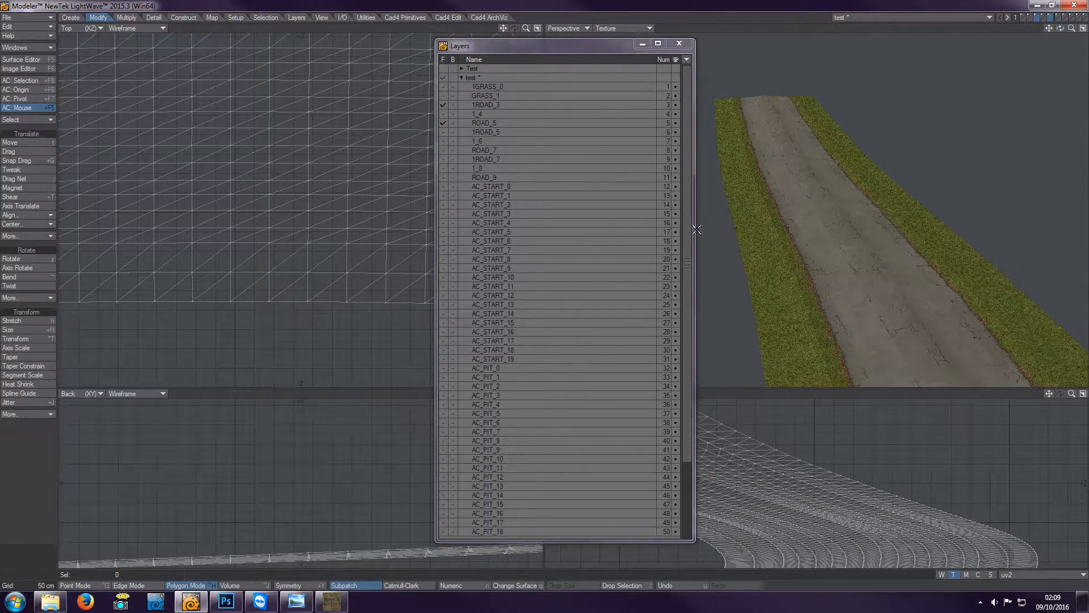
Step: Check the surfaces used by the active 1ROAD_3 and ROAD_5 layers in the polygon statistics
left_click_drag(570, 50, 602, 63)
key("w")
left_click(542, 213)
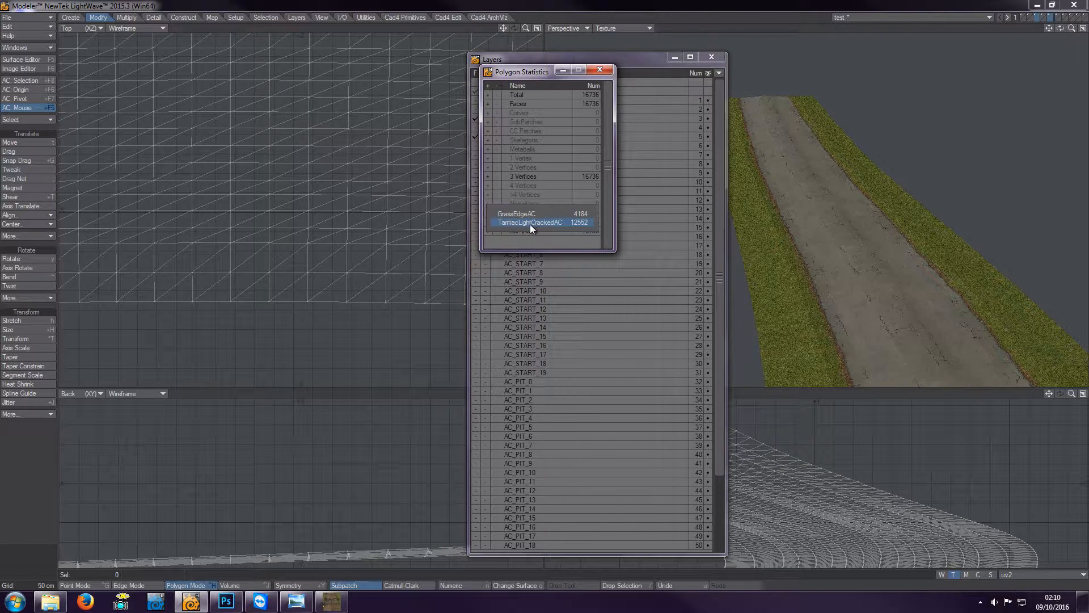
left_click(529, 221)
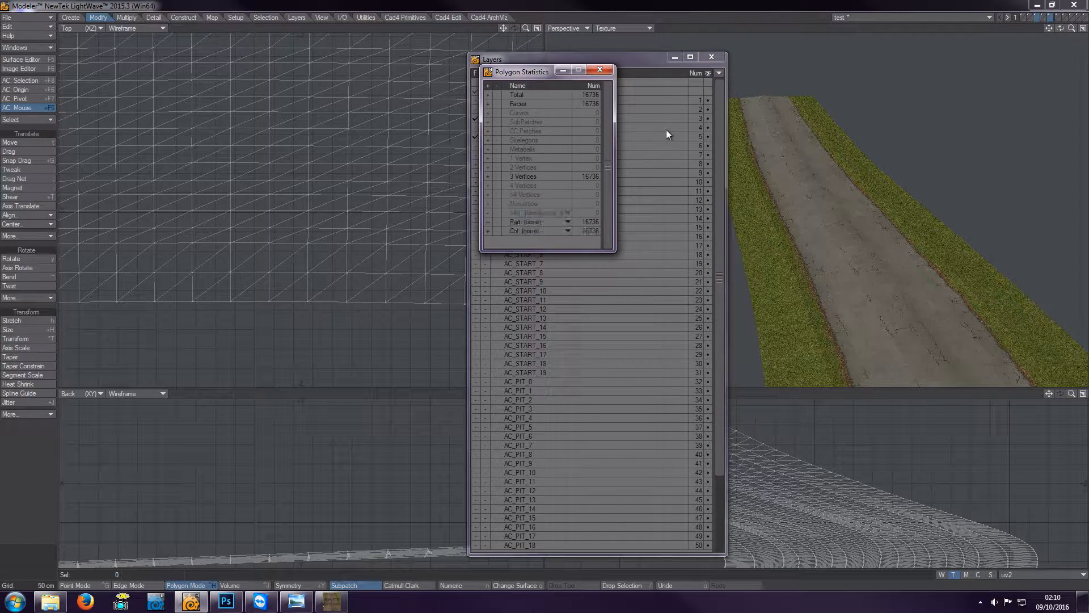
left_click(600, 69)
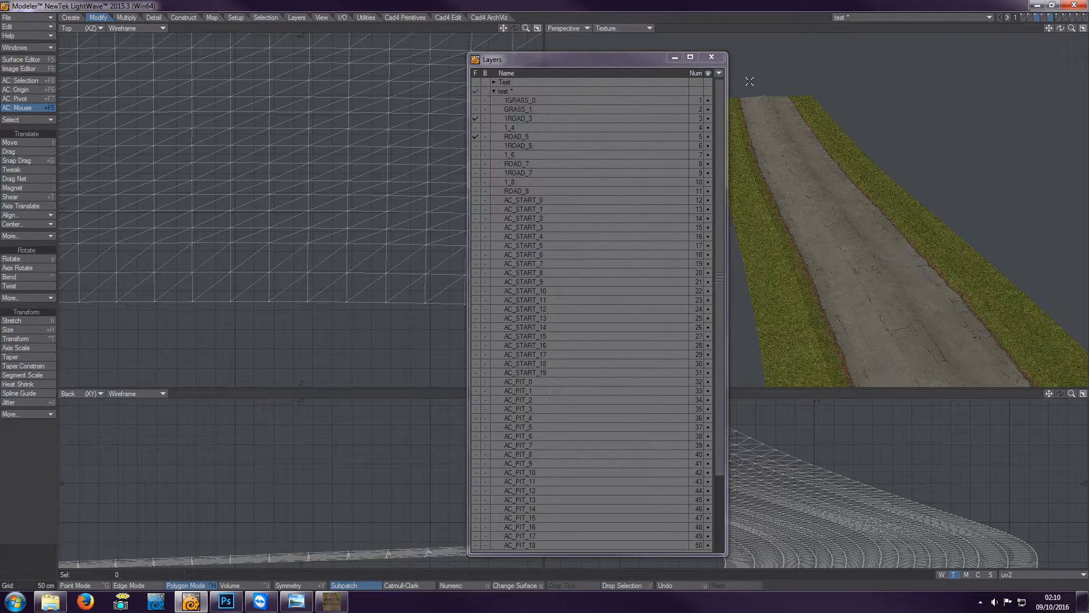
Step: Show layer 1_4 together with 1GRASS_0, place 1_4 in the background and examine where the two meshes meet
left_click(512, 126)
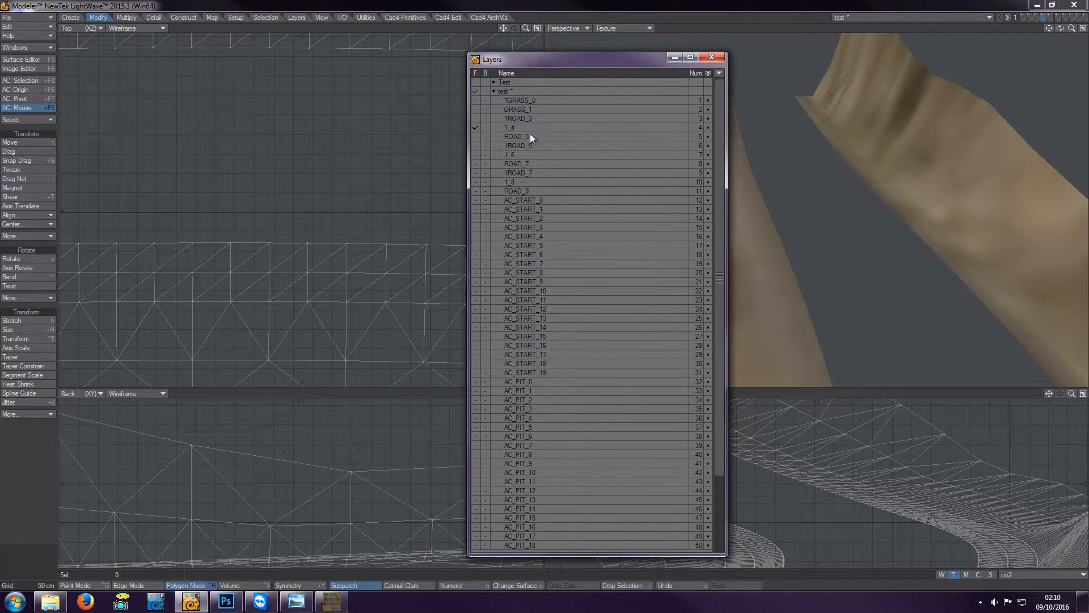
left_click(1022, 15, "shift")
left_click_drag(1071, 28, 1032, 28)
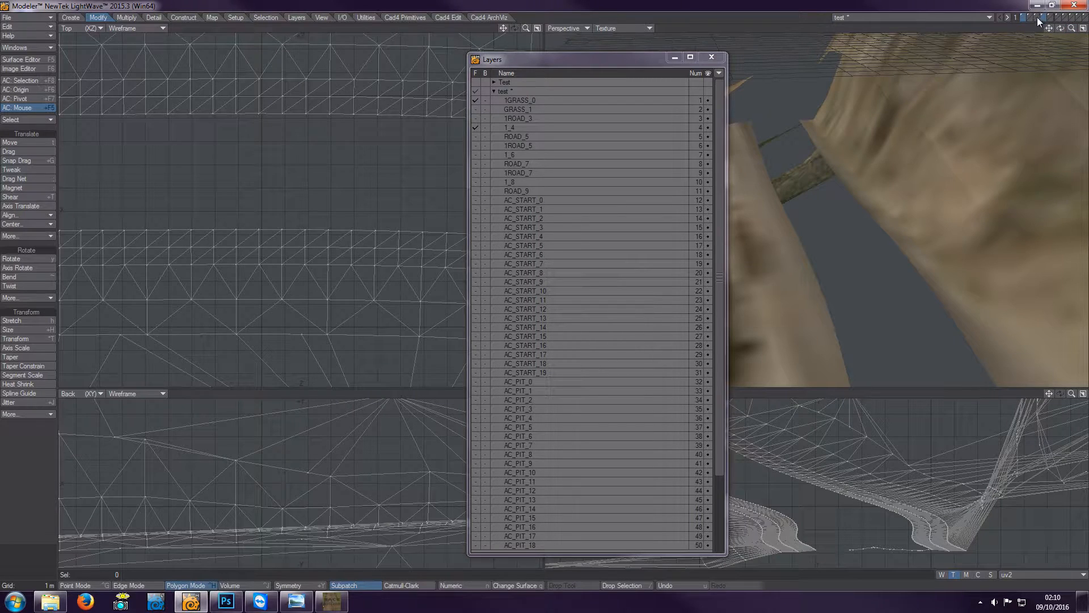
left_click(485, 127)
left_click(485, 127)
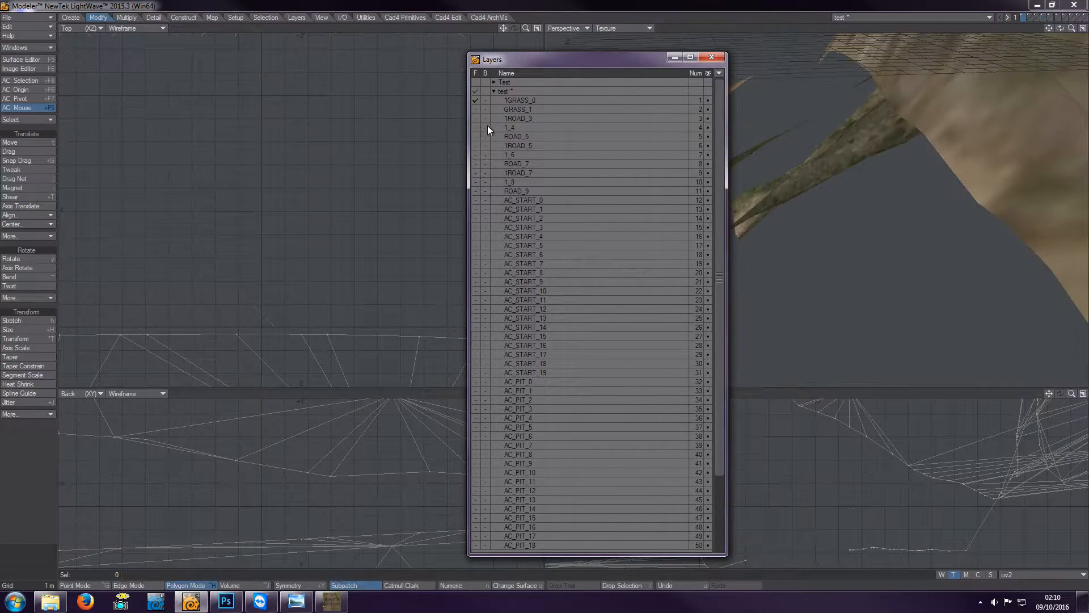
left_click_drag(1060, 28, 976, 154)
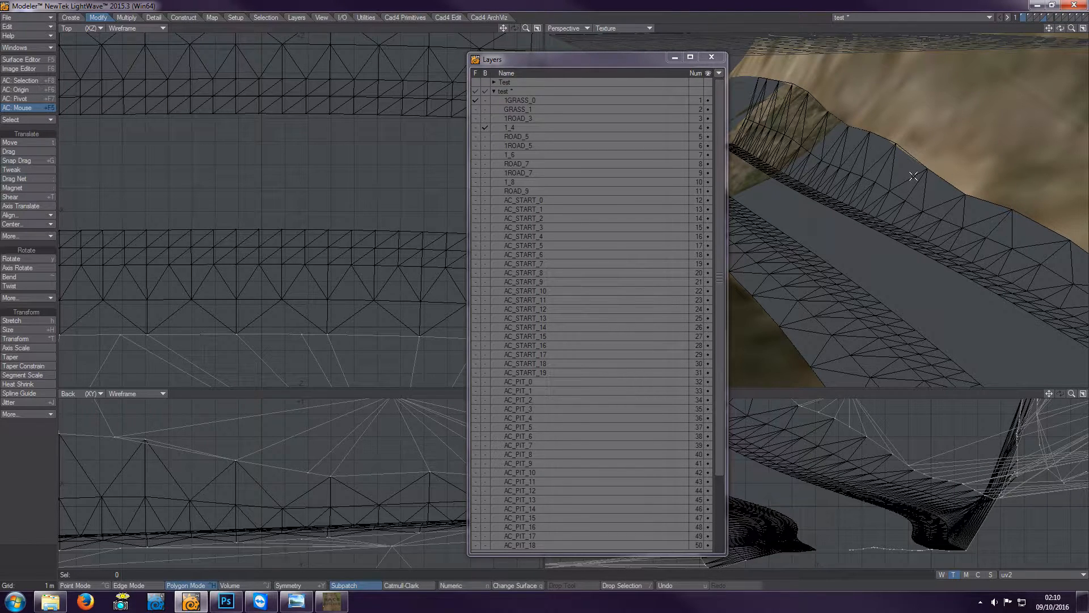
Step: Assign the existing Background surface to all polygons in layers 1GRASS_0, GRASS_1, 1_4, 1_6 and 1_8
left_click(514, 109, "shift")
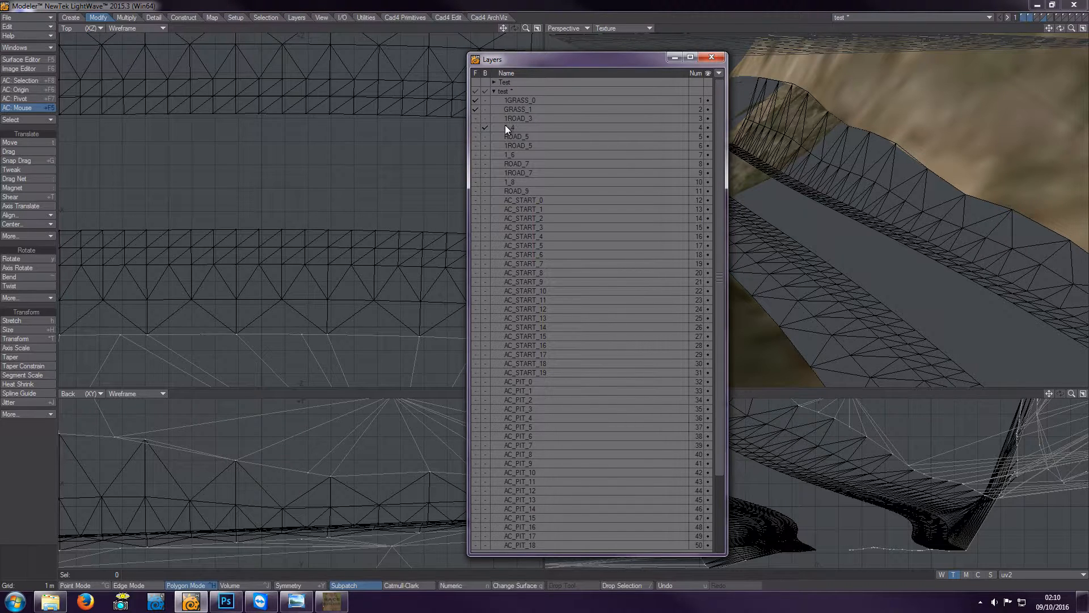
left_click(505, 125, "shift")
left_click(513, 182, "shift")
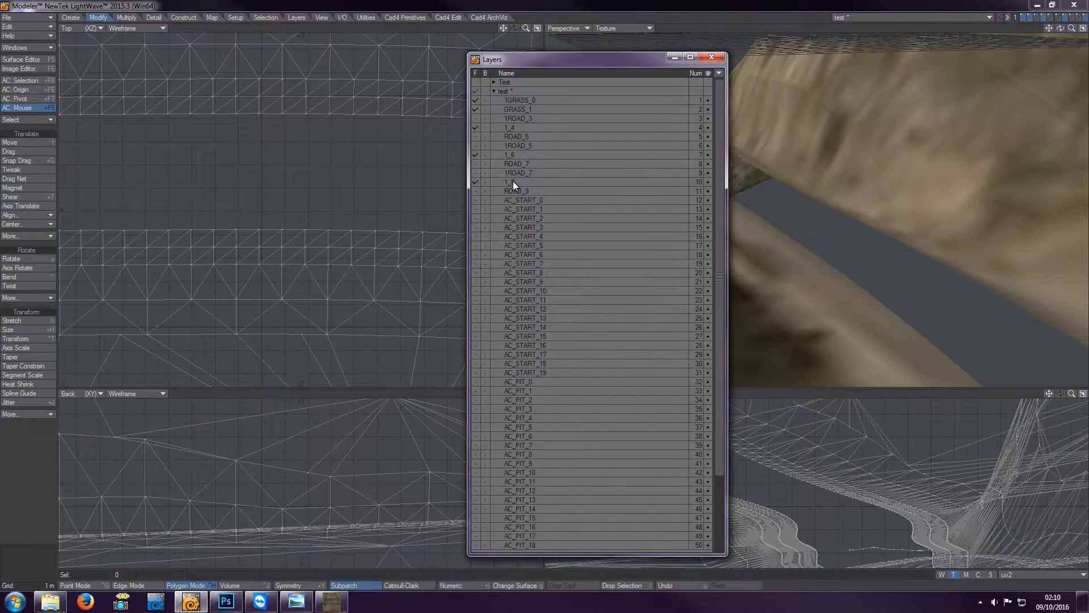
key("a")
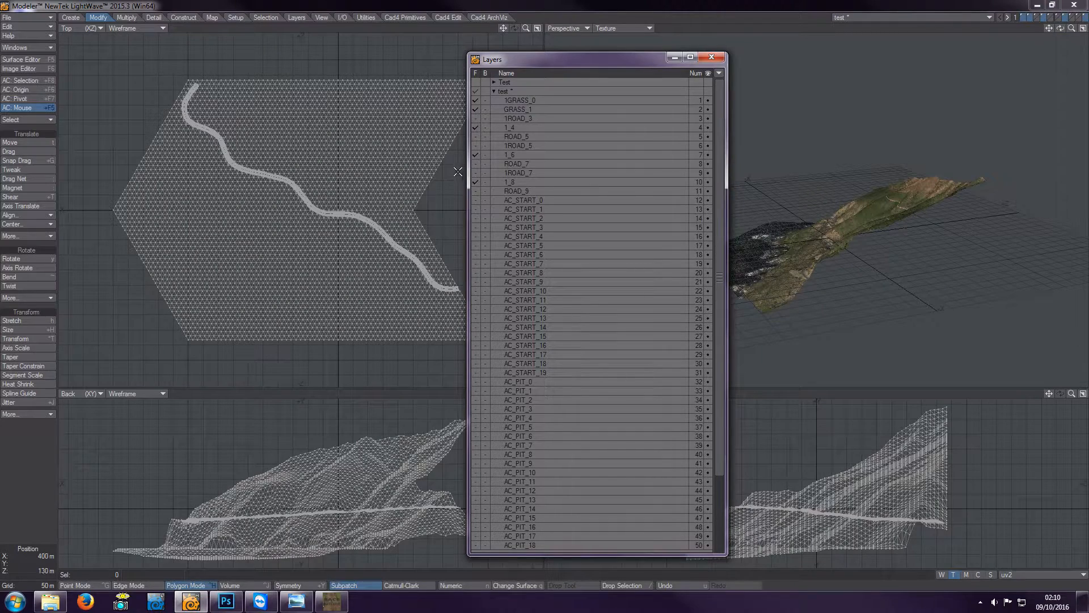
key("q")
left_click(614, 279)
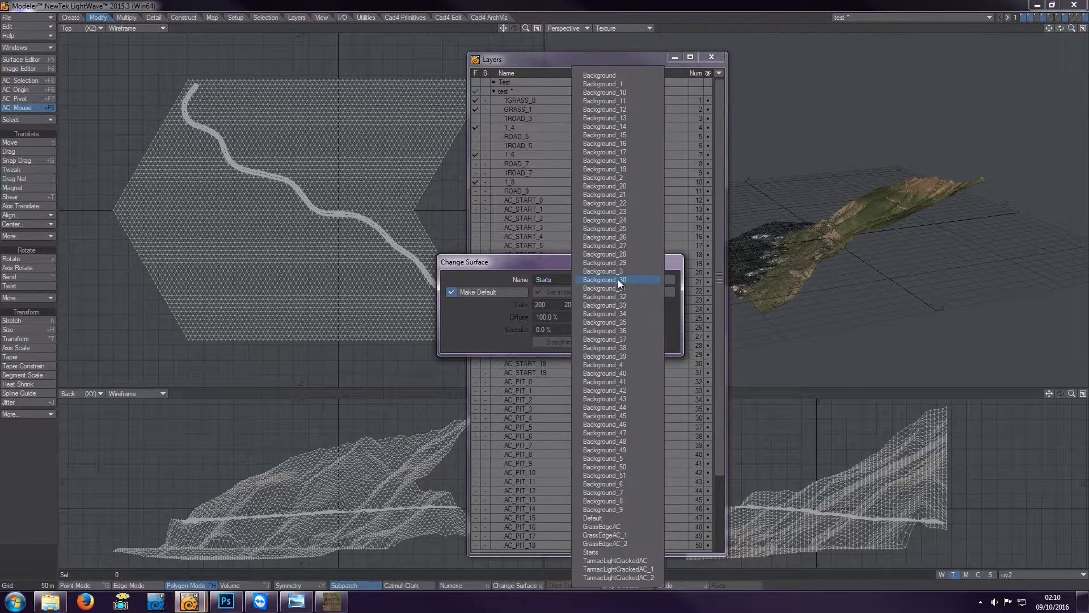
left_click(601, 74)
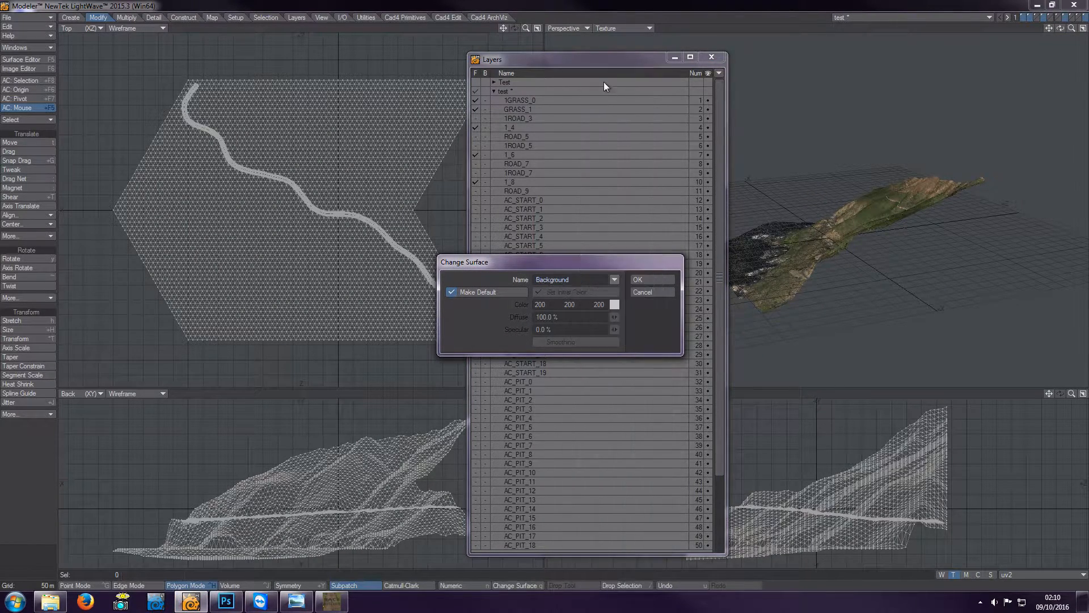
left_click(647, 280)
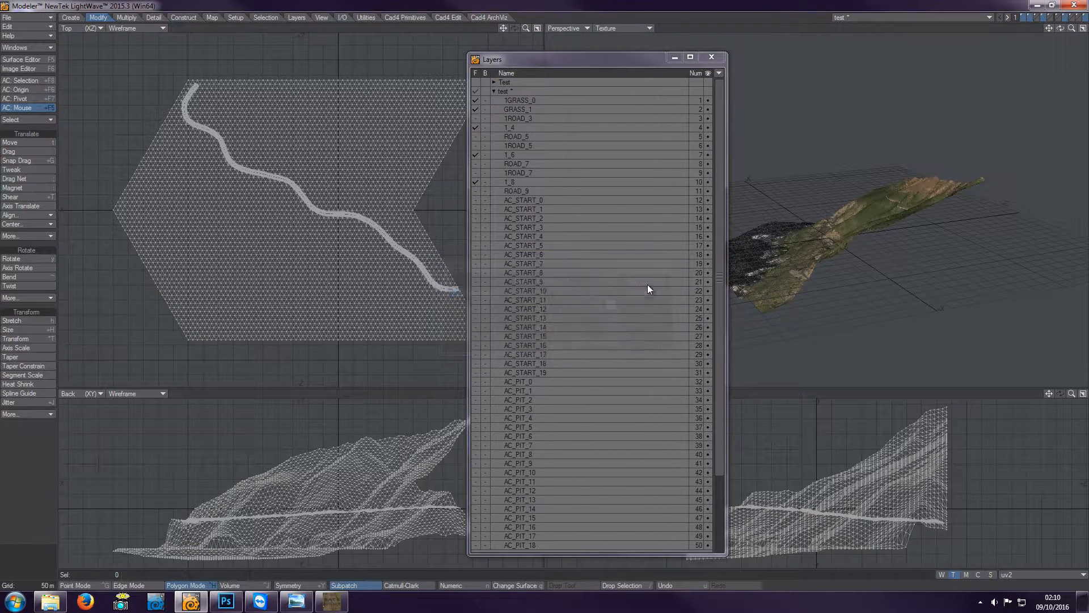
key("q")
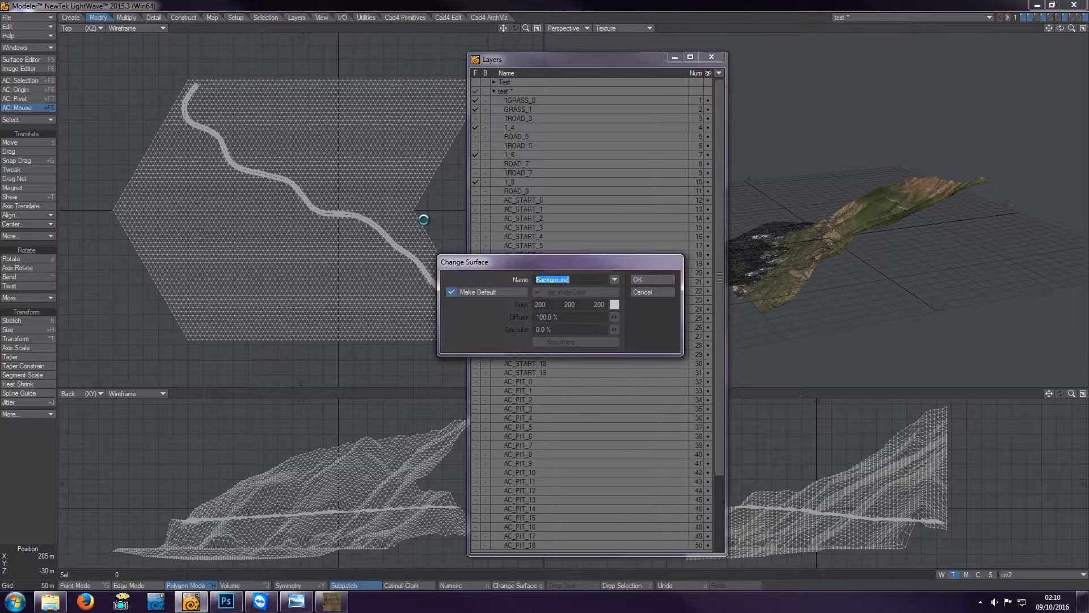
left_click(647, 294)
Step: Verify the surface assignment of the active terrain and roadside layers in the polygon statistics
key("w")
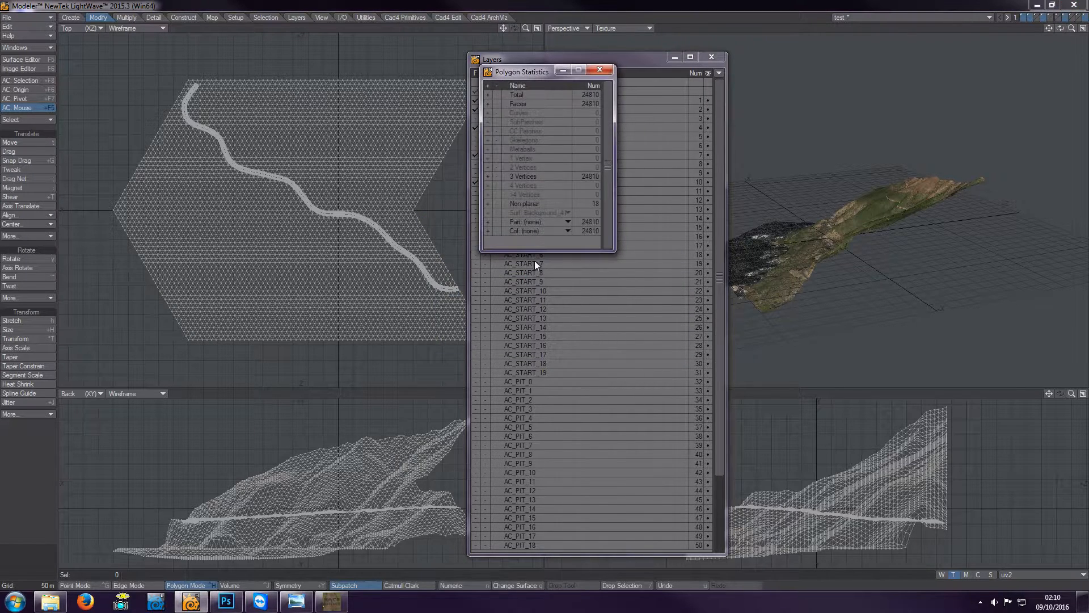
left_click(546, 213)
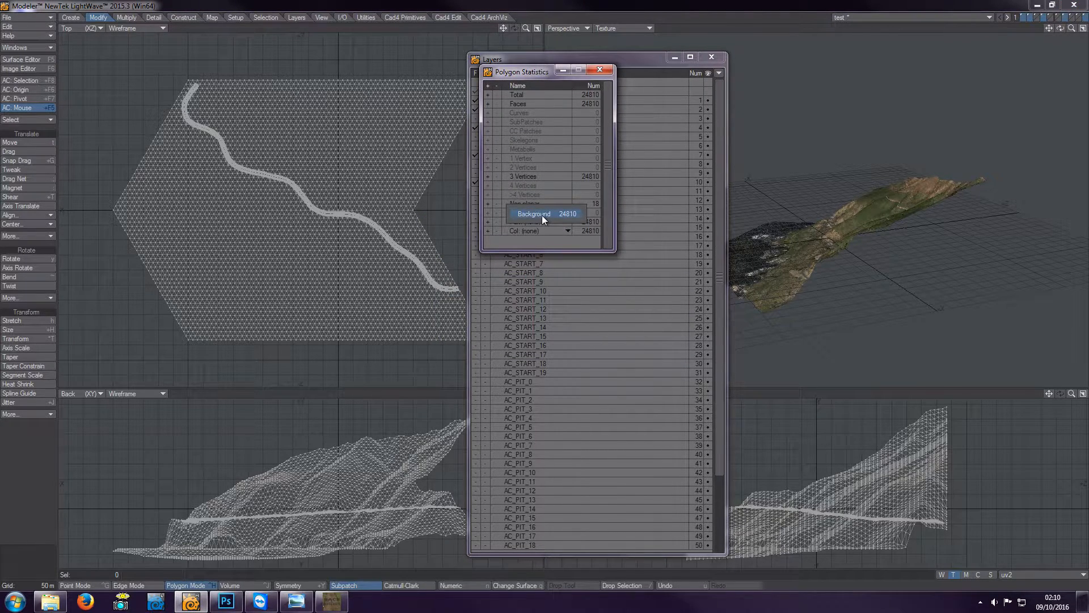
left_click(538, 221)
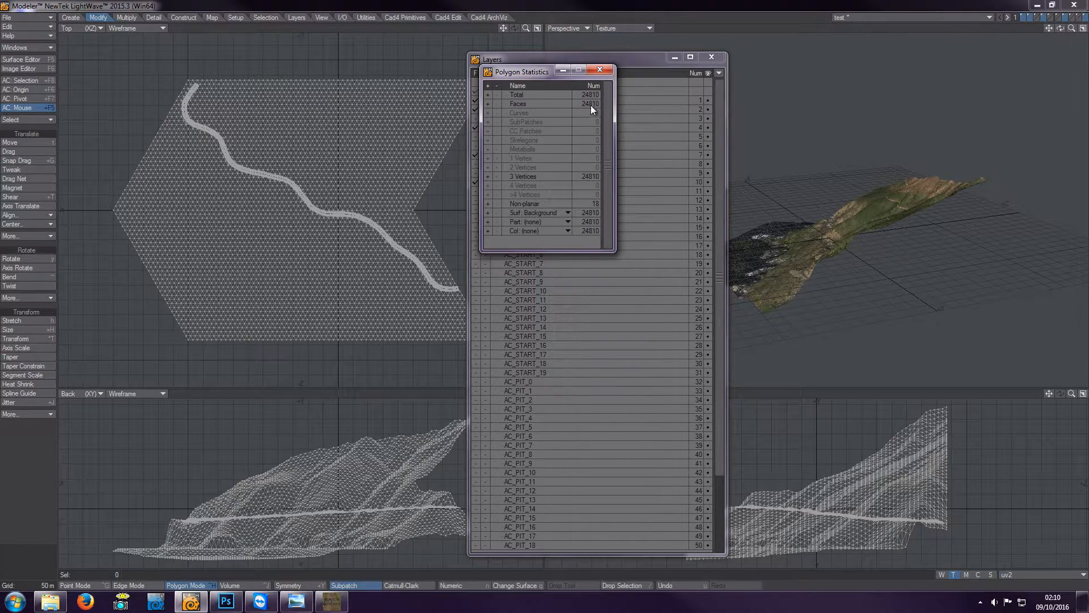
left_click(605, 70)
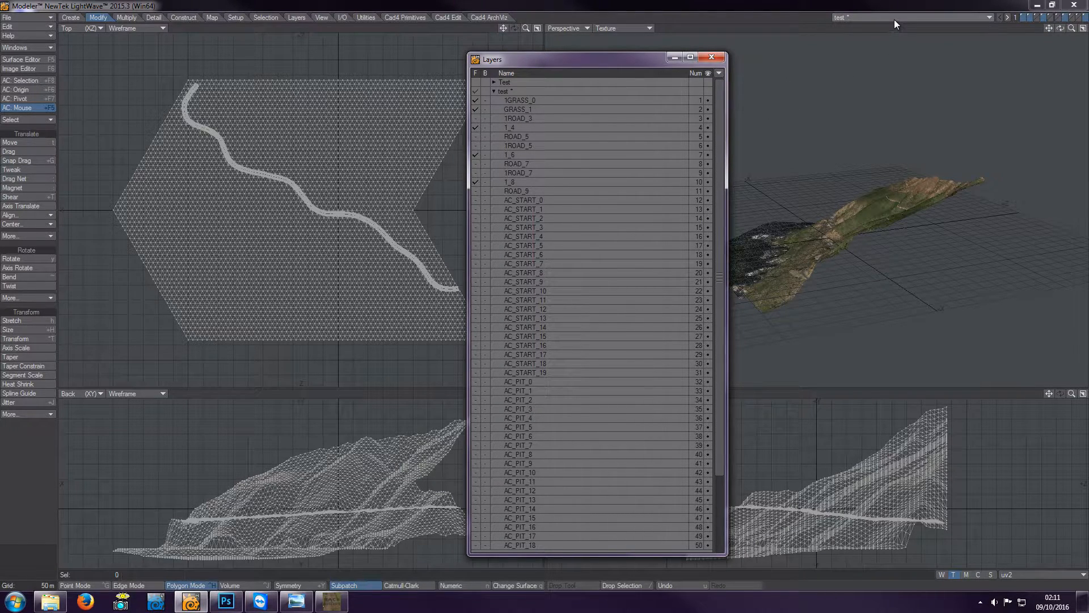
Step: Close the test object without saving its changes and expand the layer list of the remaining Test object
key("ctrl+w")
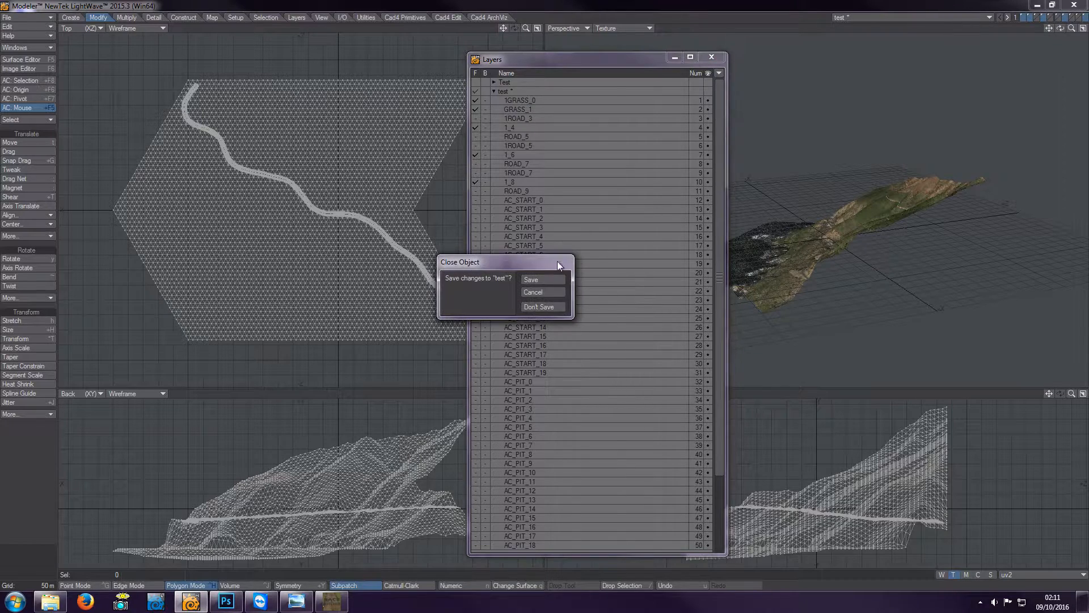
left_click(550, 307)
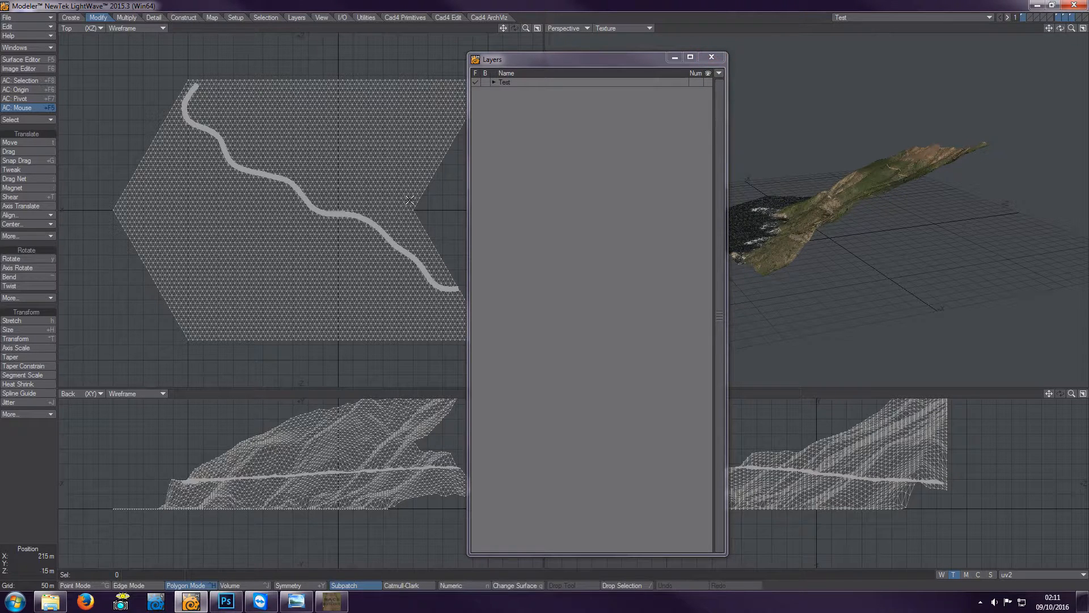
left_click(494, 82)
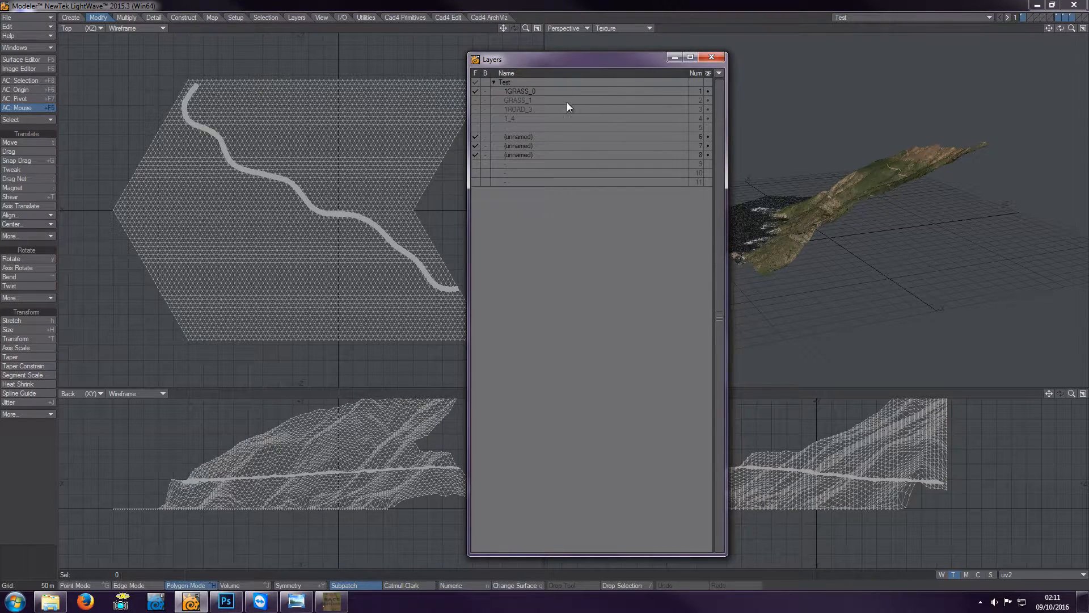
Step: Inspect the Test object's 1GRASS_0 terrain layer up close, followed by its unnamed layer 8, each on its own
left_click(540, 90)
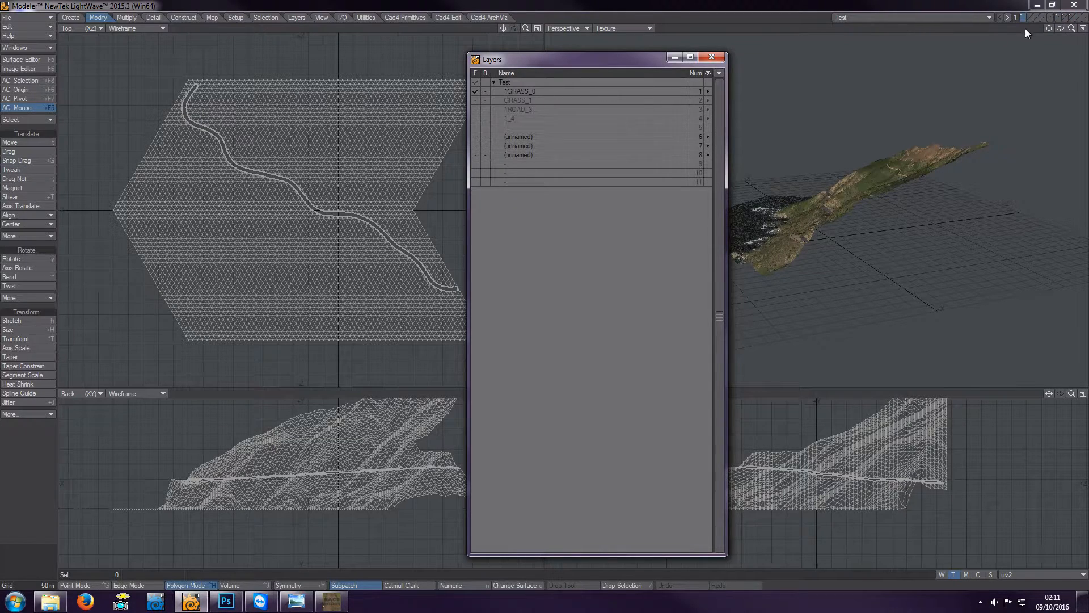
left_click_drag(1060, 28, 1086, 28)
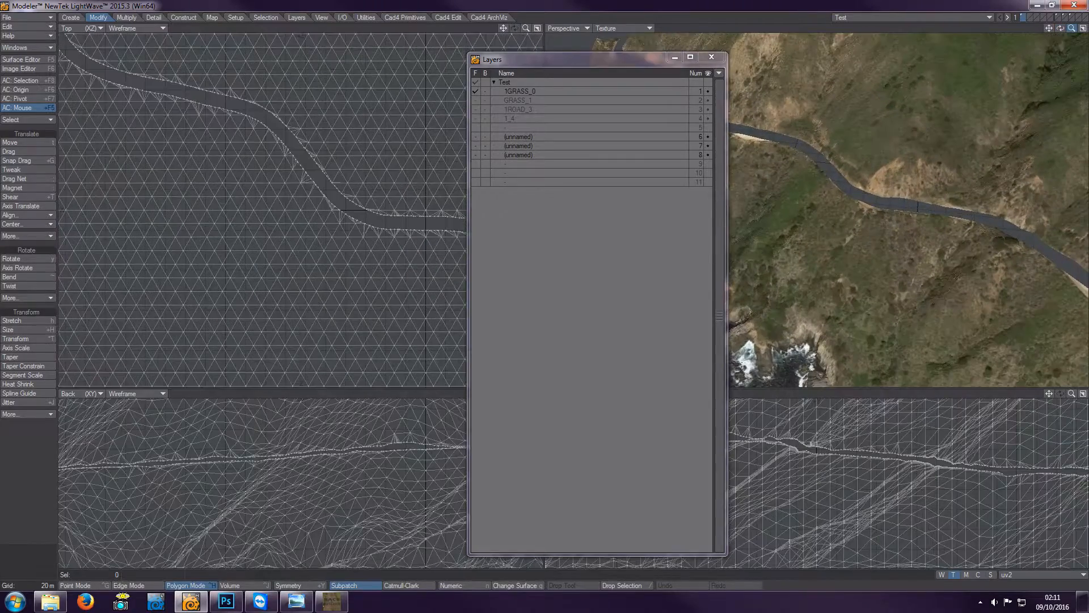
left_click(1072, 19)
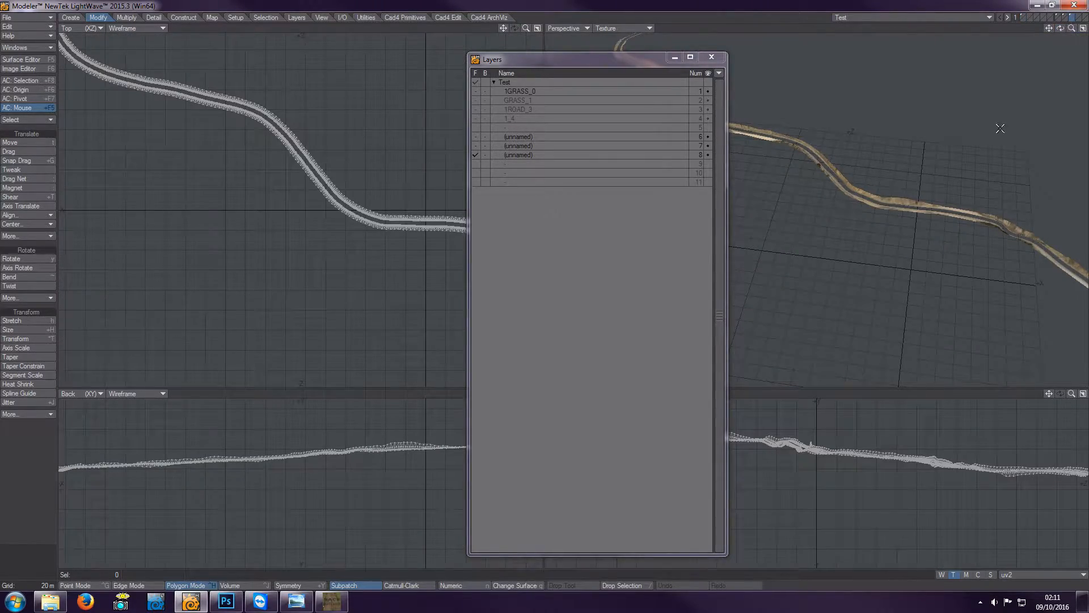
Step: View unnamed layers 7 and 6 individually, and make 1GRASS_0 and unnamed layer 8 active together with the layer list closed
left_click(1066, 18)
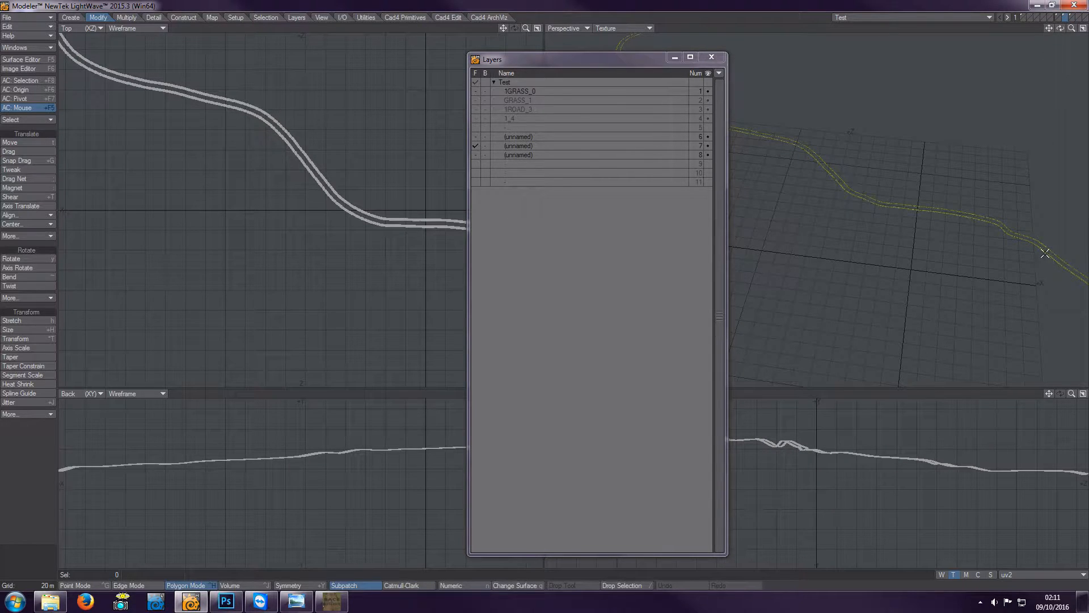
left_click(1059, 18)
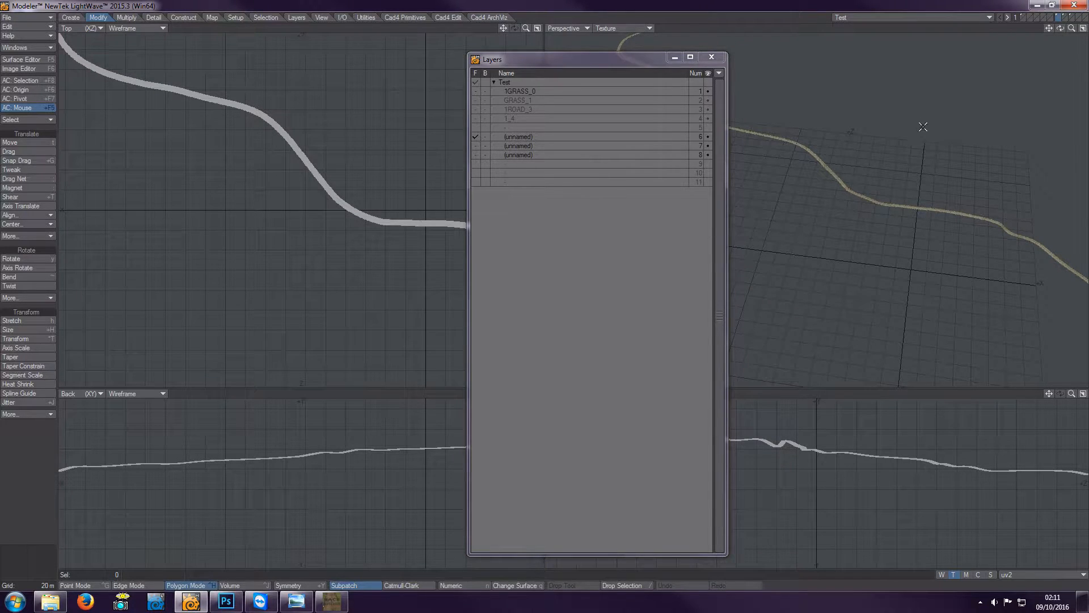
left_click(1023, 17)
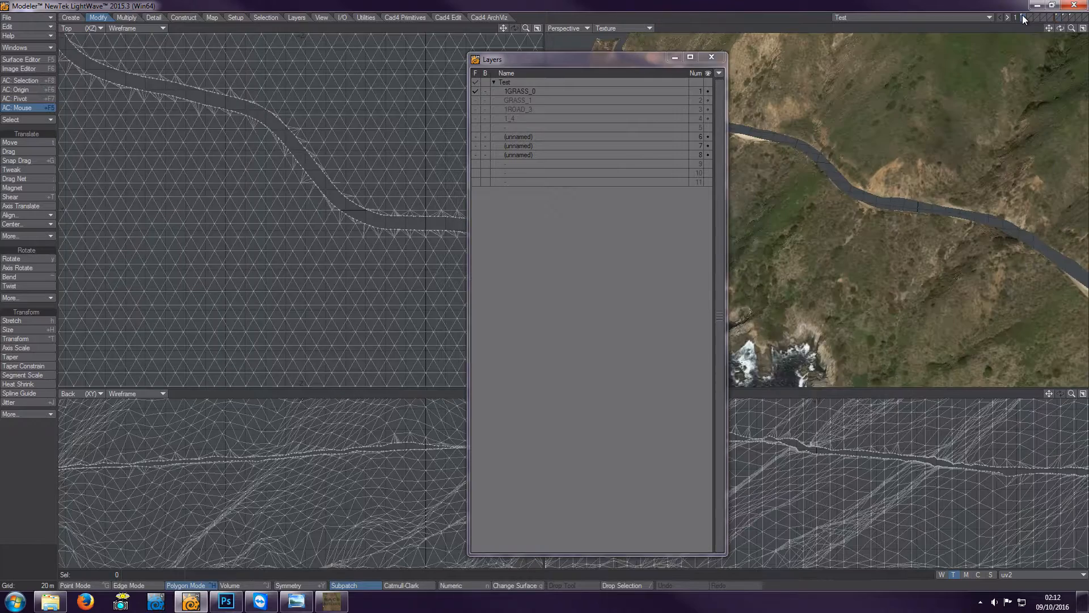
left_click(1072, 17, "shift")
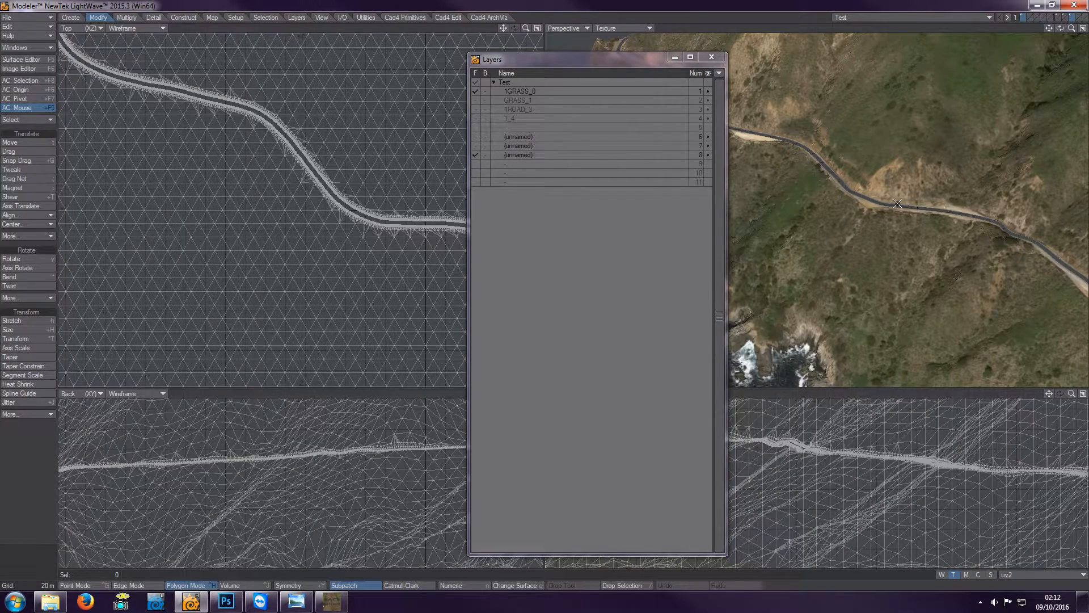
left_click(712, 57)
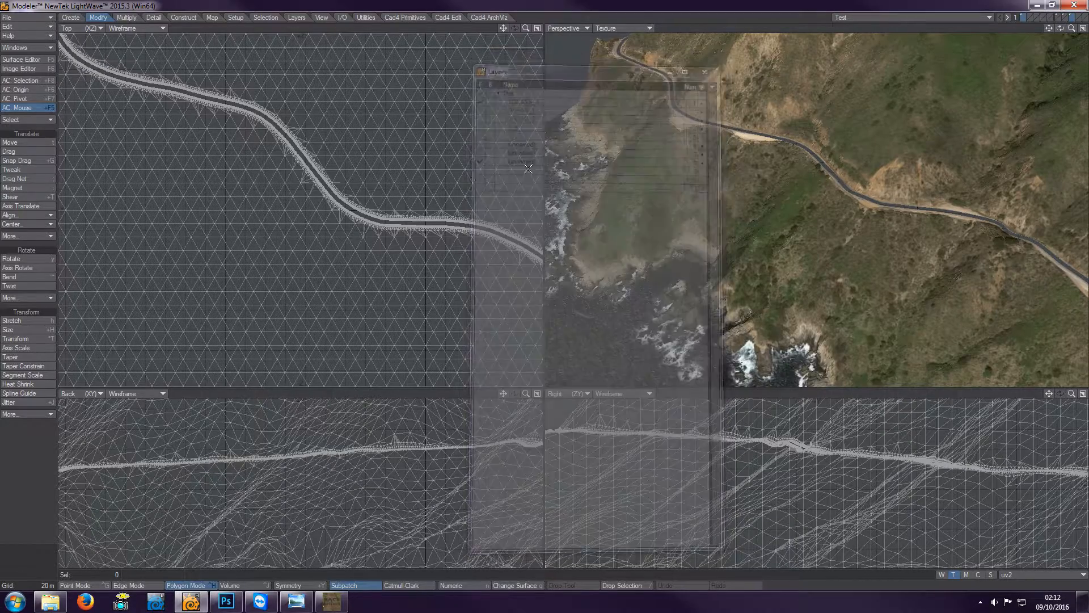
key("a")
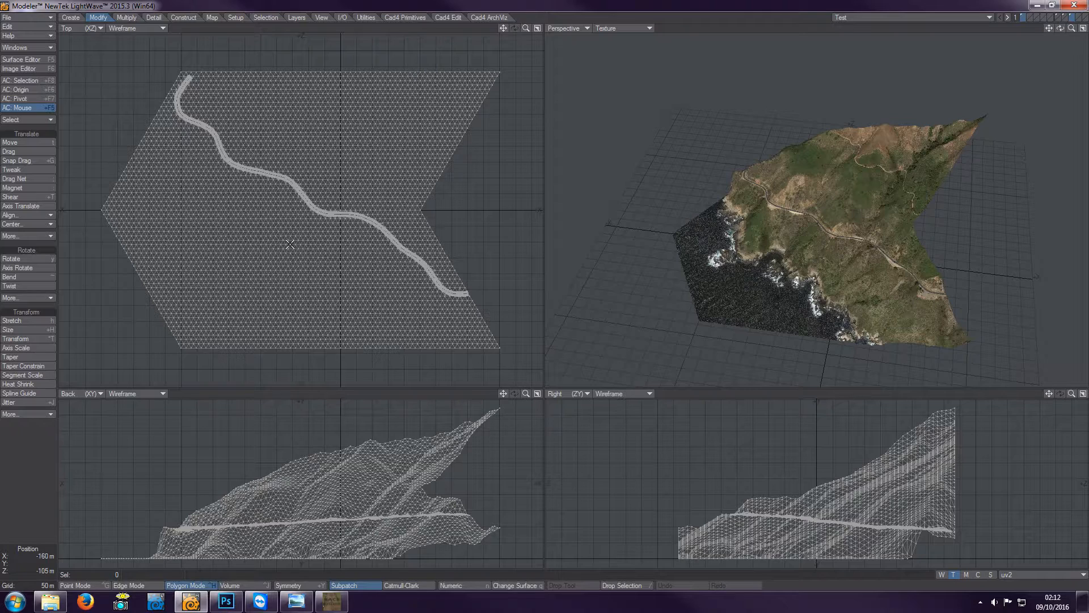
Step: Check the surface assignment of 1GRASS_0 and layer 8 in the polygon statistics
key("w")
left_click(533, 214)
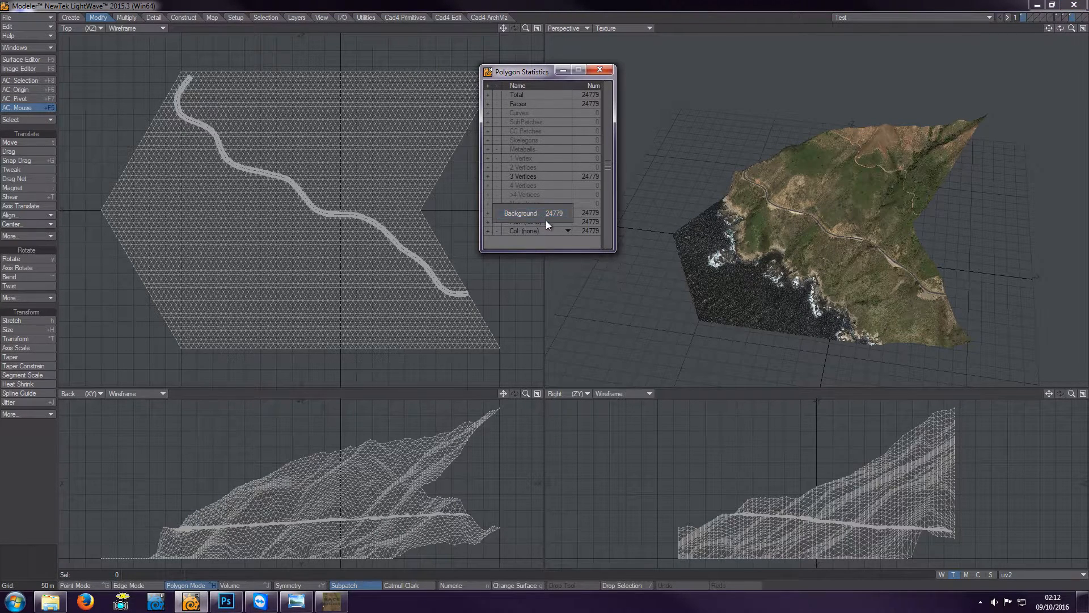
left_click(529, 214)
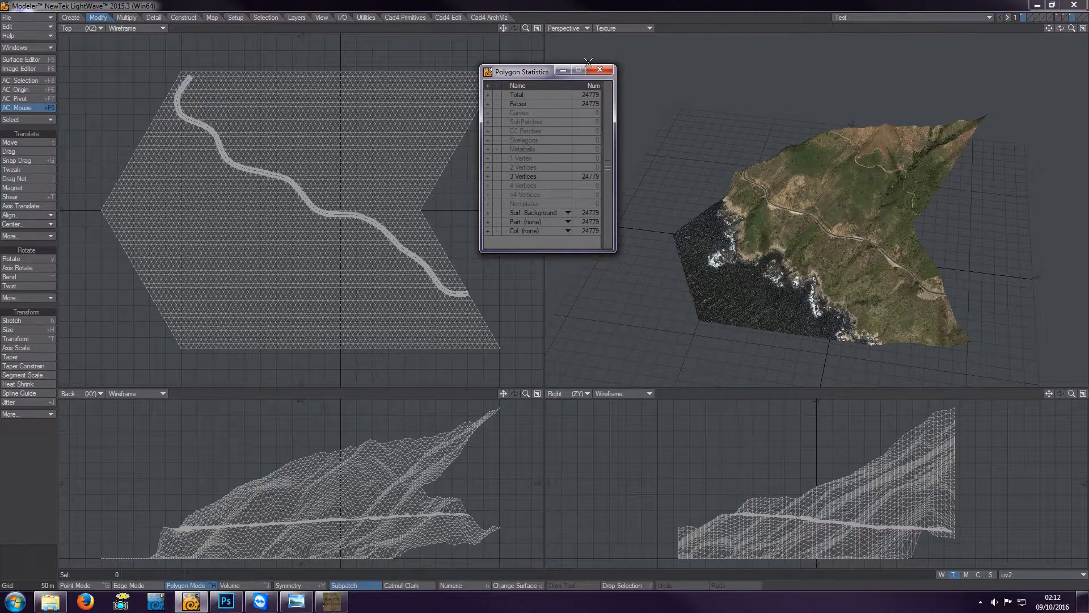
left_click(607, 70)
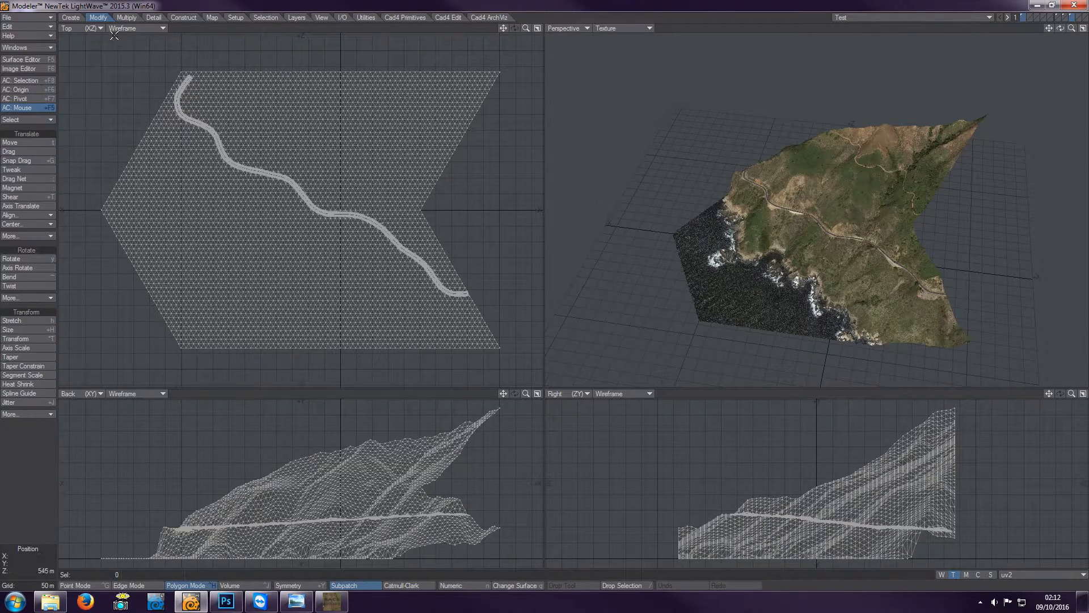
Step: Change the Top viewport to a UV Texture view showing the uv0 map, fitted to the terrain mesh
left_click(68, 27)
left_click(66, 87)
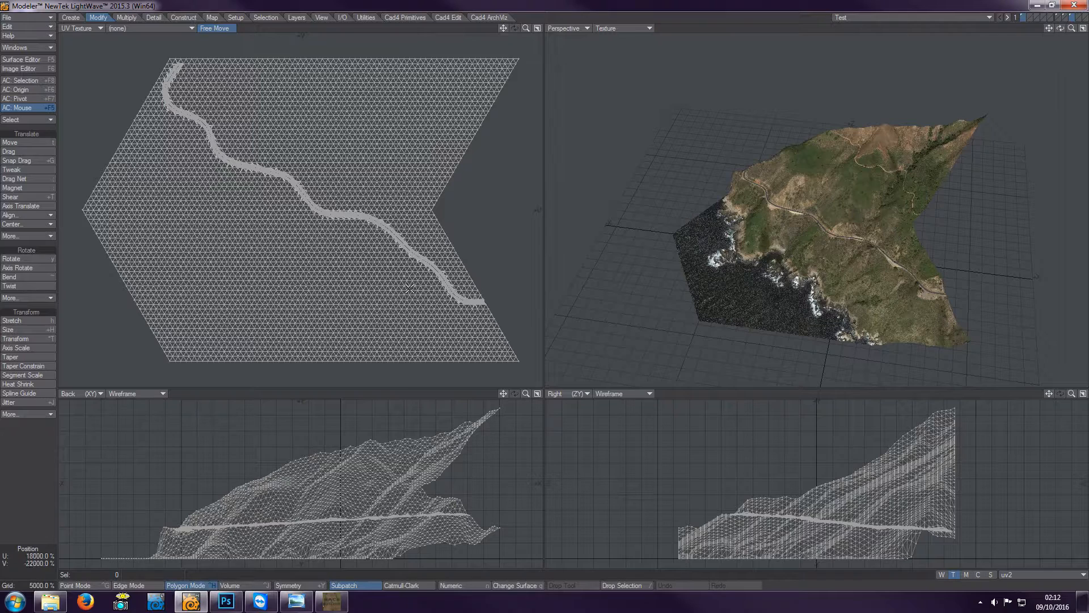
left_click(1028, 576)
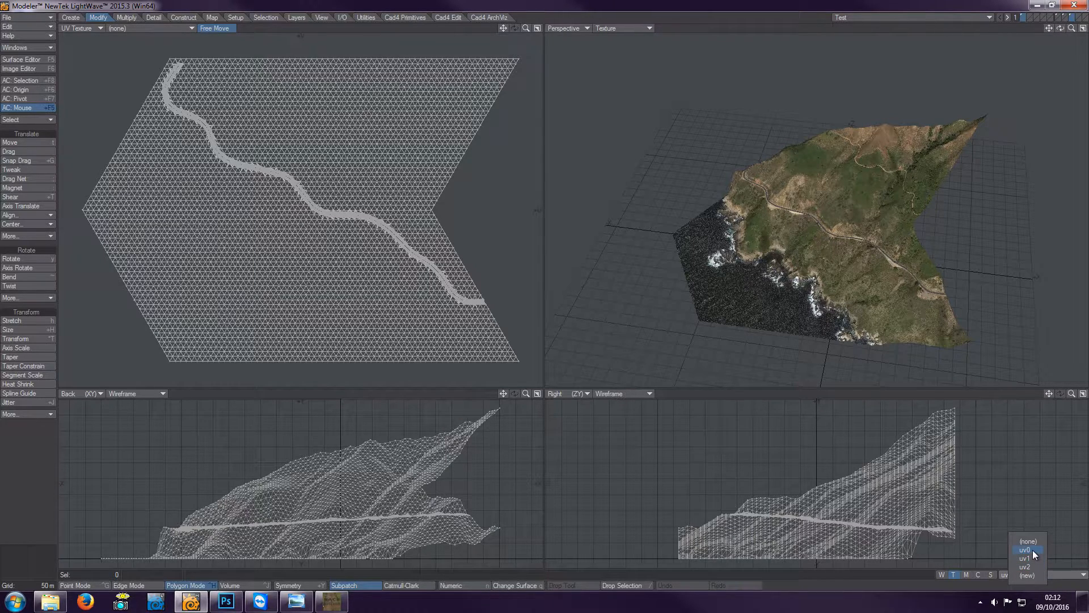
left_click(1032, 550)
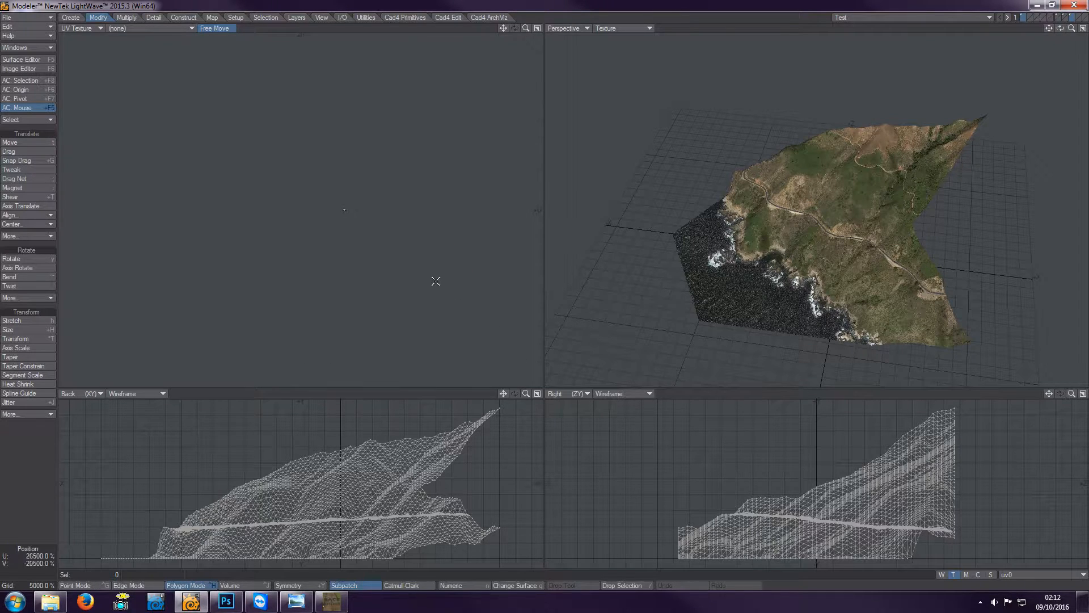
key("a")
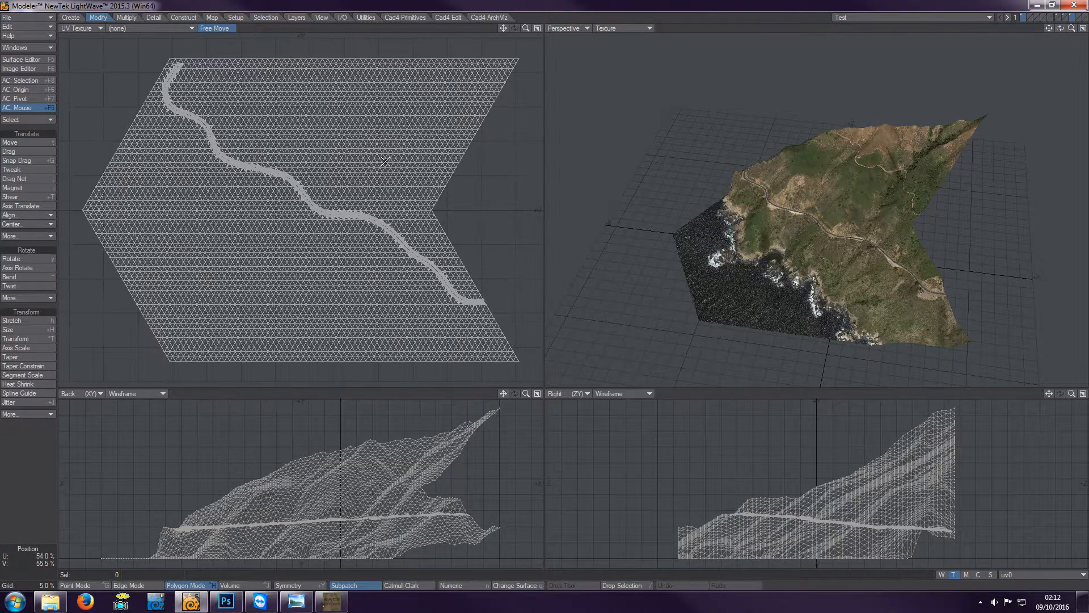
Step: Show GoogleMap.jpg as the backdrop image behind the terrain's uv0 layout
left_click_drag(526, 28, 482, 27)
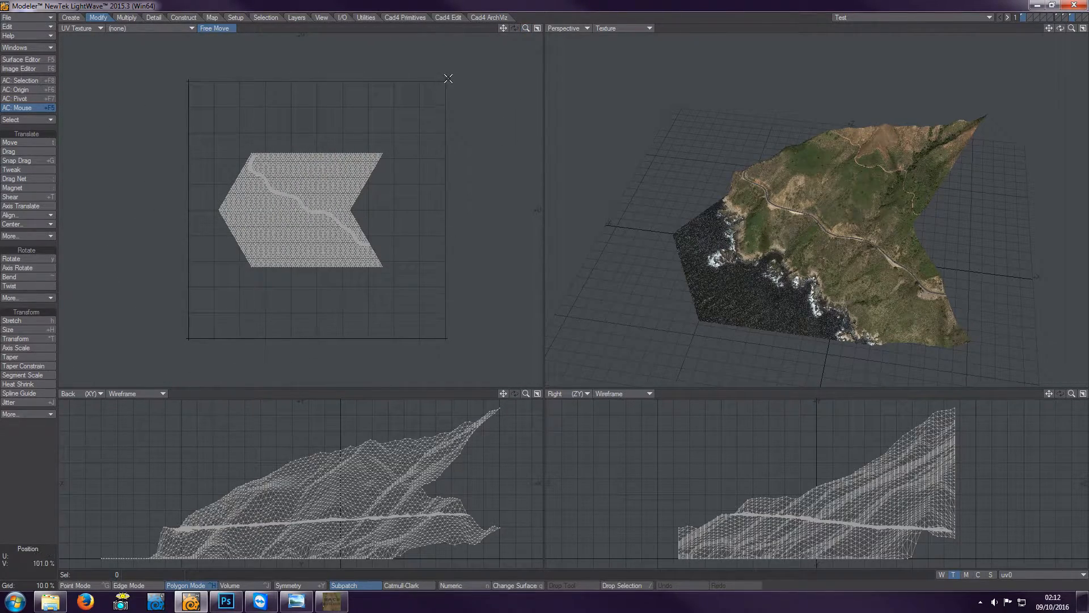
left_click(150, 28)
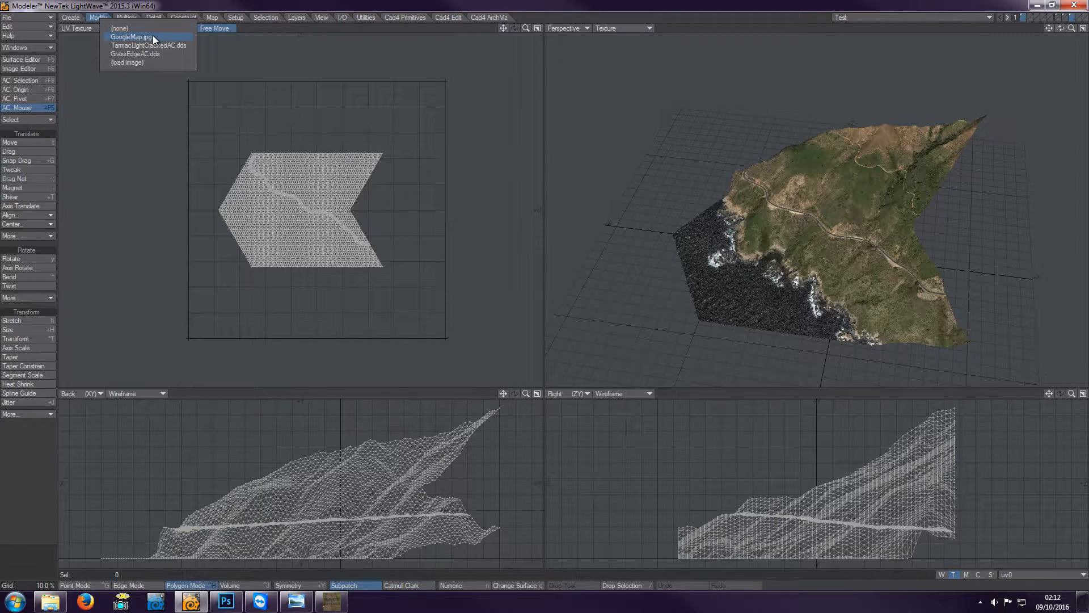
left_click(152, 35)
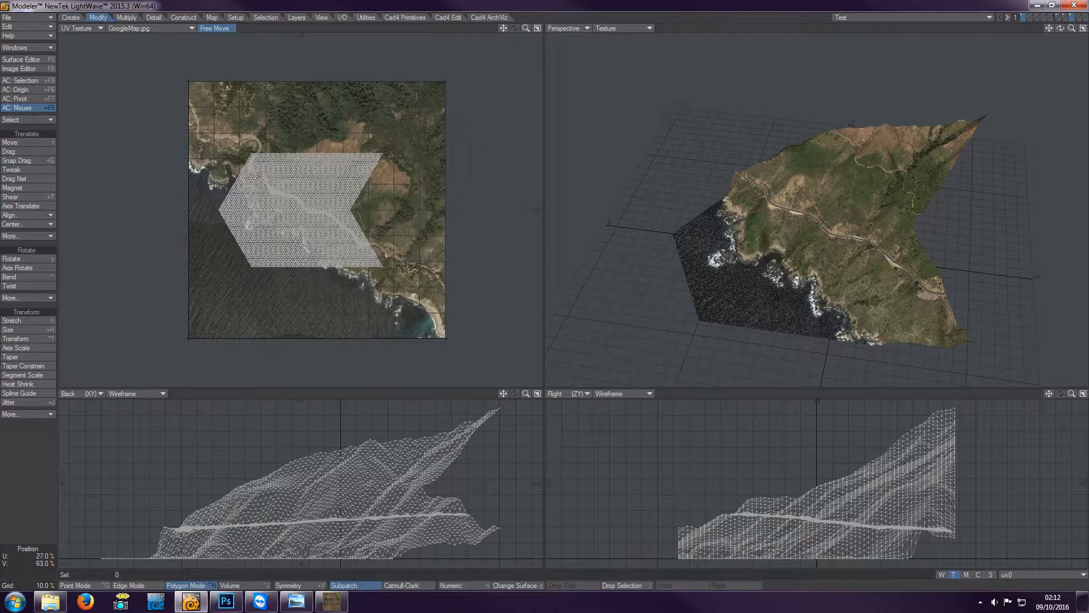
scroll(280, 185, "up", 2)
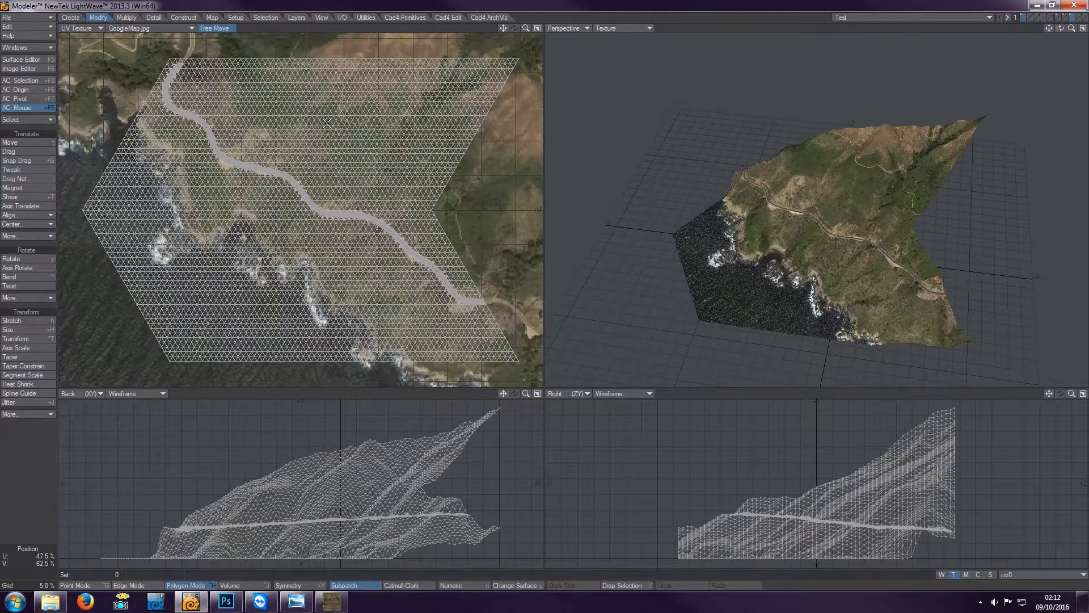
mouse_move(525, 28)
left_mouse_down()
mouse_move(491, 28)
mouse_move(510, 27)
left_mouse_up()
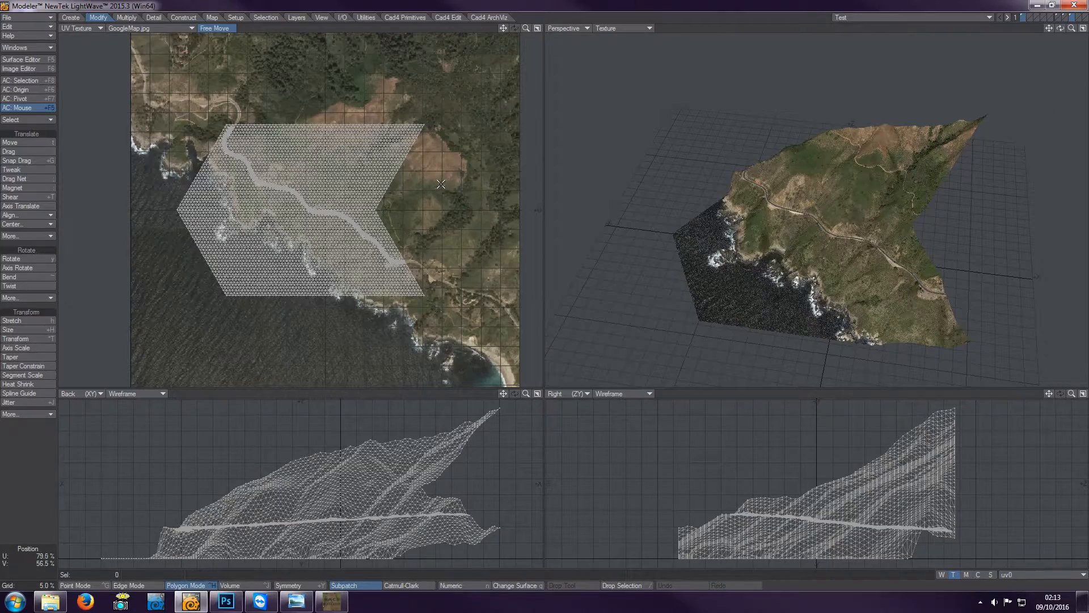
mouse_move(526, 28)
left_mouse_down()
mouse_move(486, 26)
mouse_move(525, 21)
left_mouse_up()
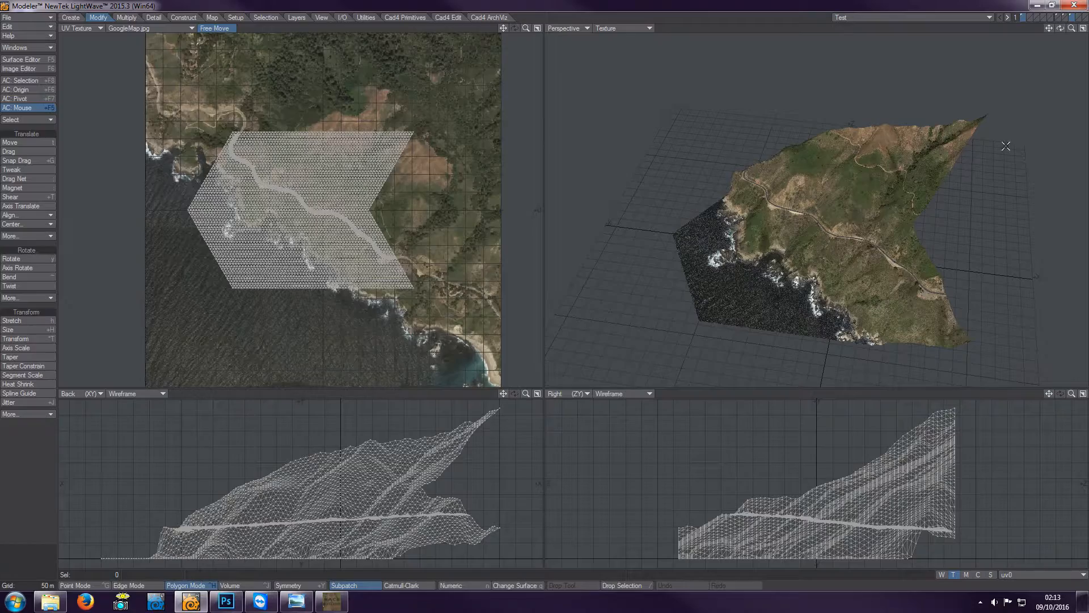
Step: Knife the active terrain and roadside layers vertically at X = 0 m in the maximized Back view, and restore the four-view layout
left_click_drag(1071, 28, 1071, 32)
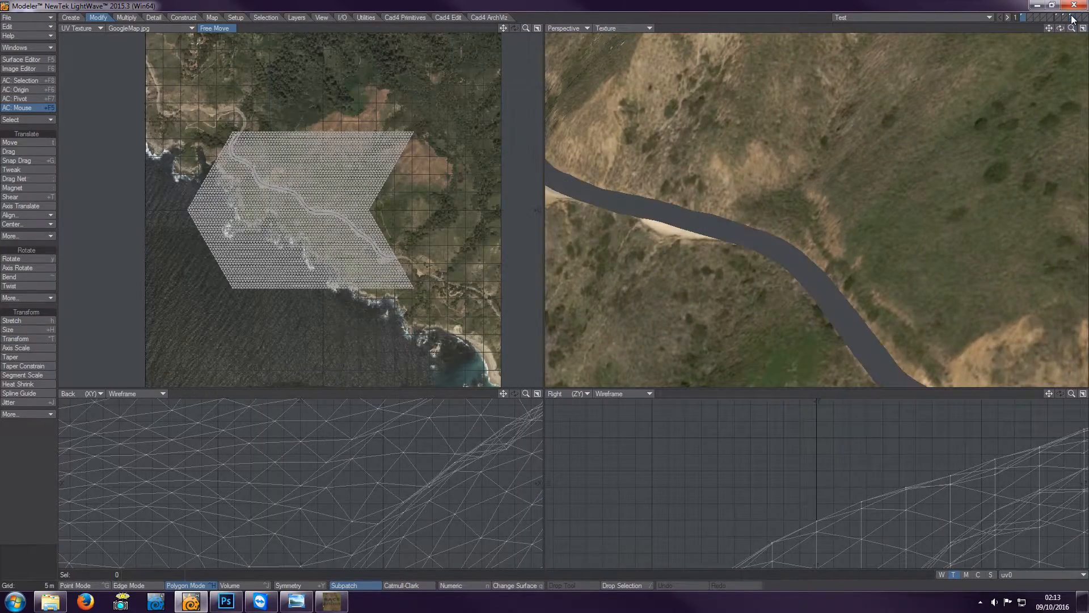
left_click_drag(1072, 28, 1063, 61)
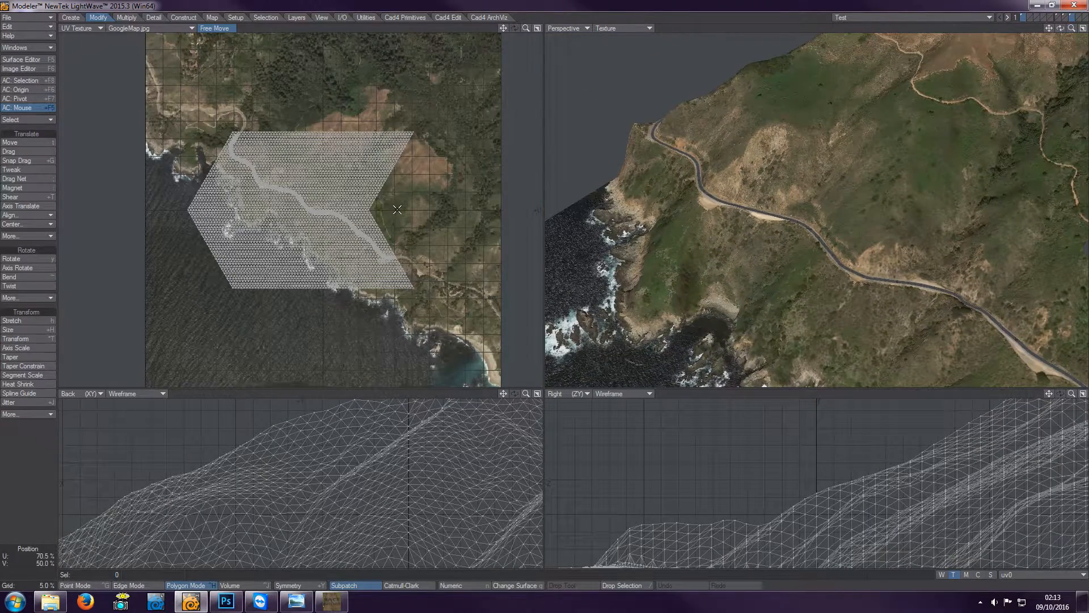
left_click_drag(527, 393, 526, 394)
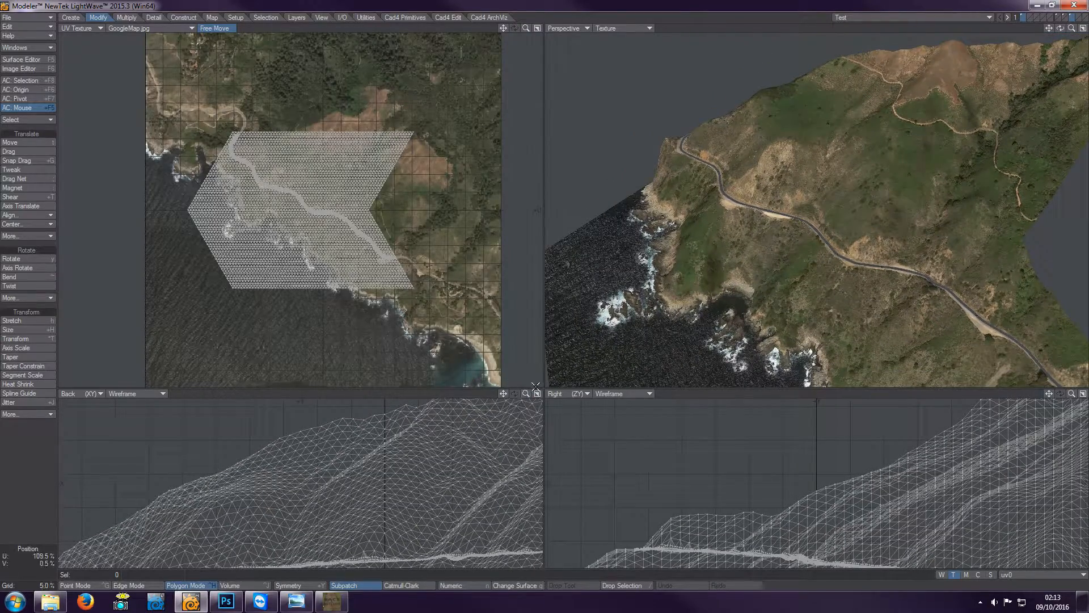
left_click(537, 393)
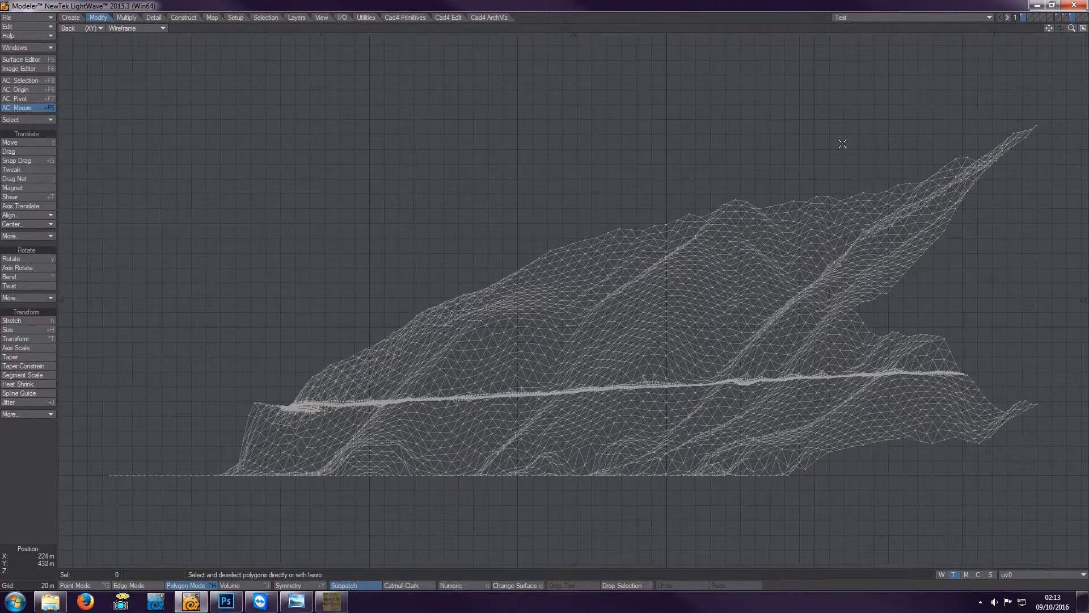
left_click_drag(1071, 28, 1052, 34)
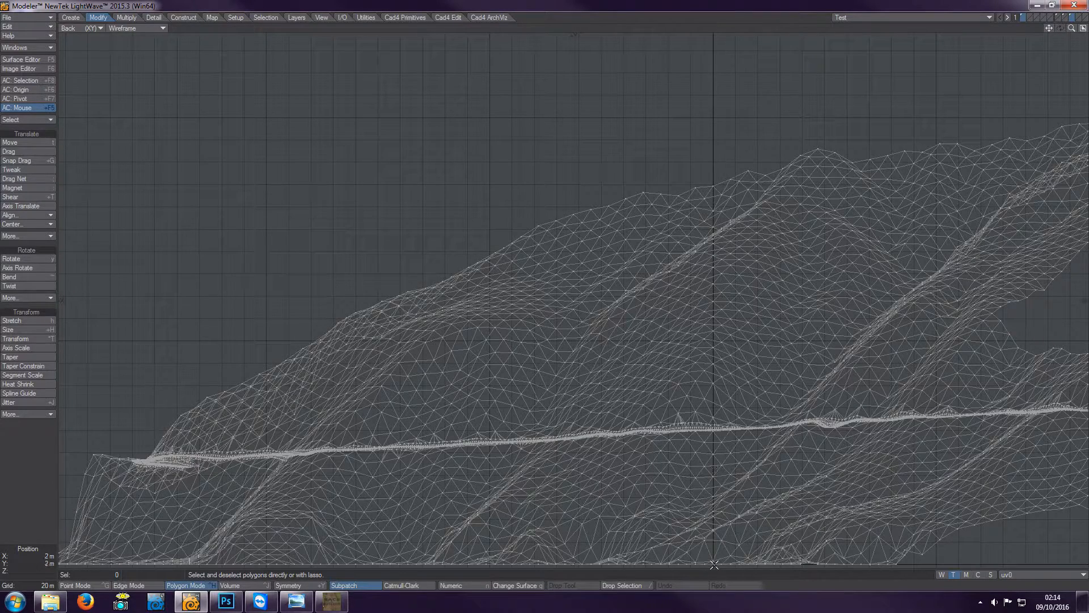
left_click_drag(1048, 28, 778, 149)
key("shift+k")
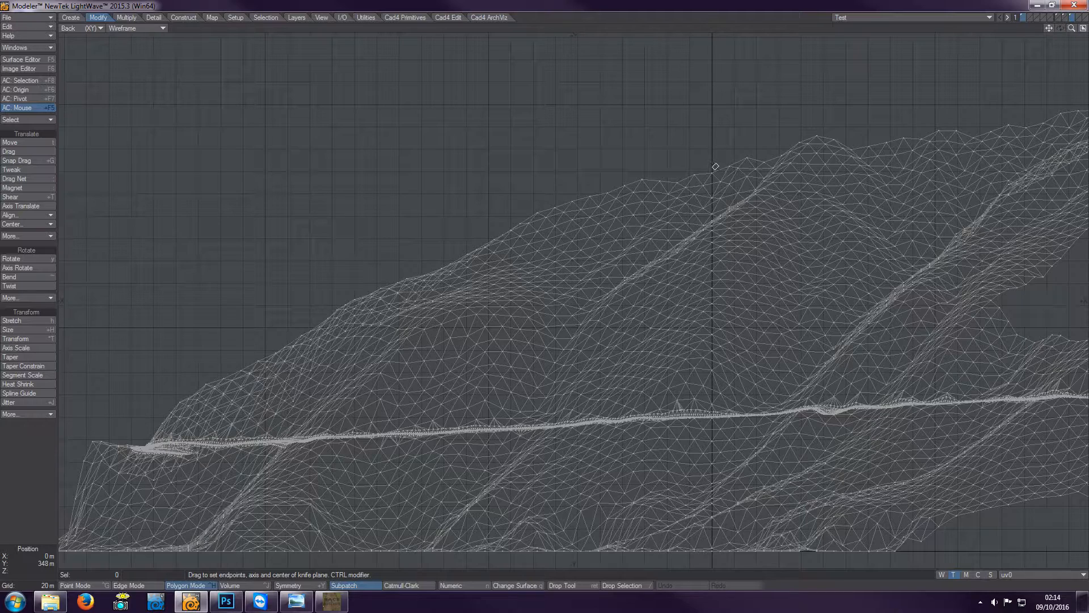
left_click_drag(715, 167, 714, 563)
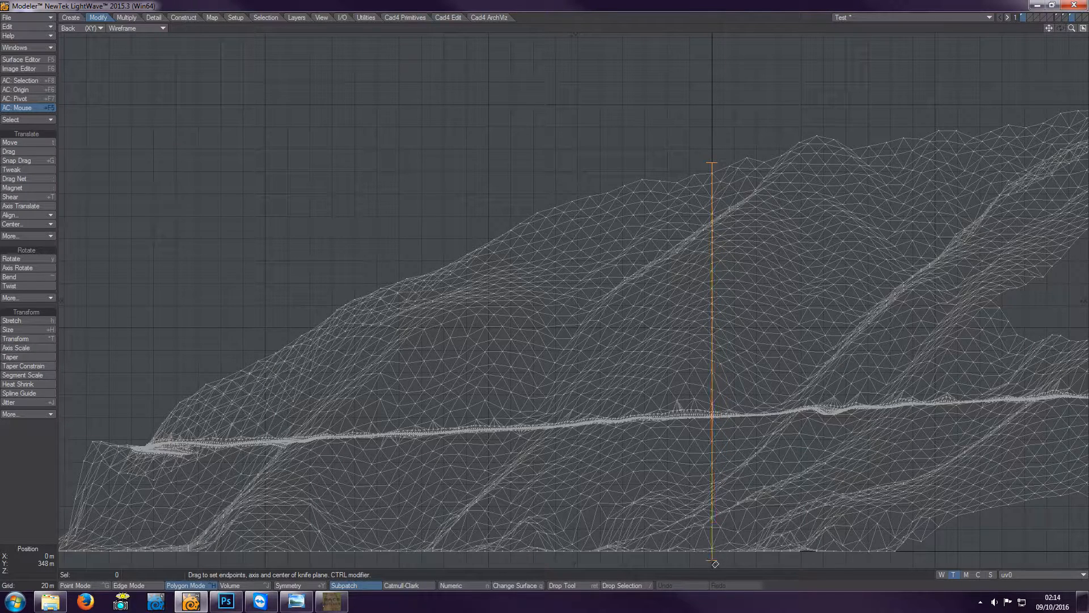
key("space")
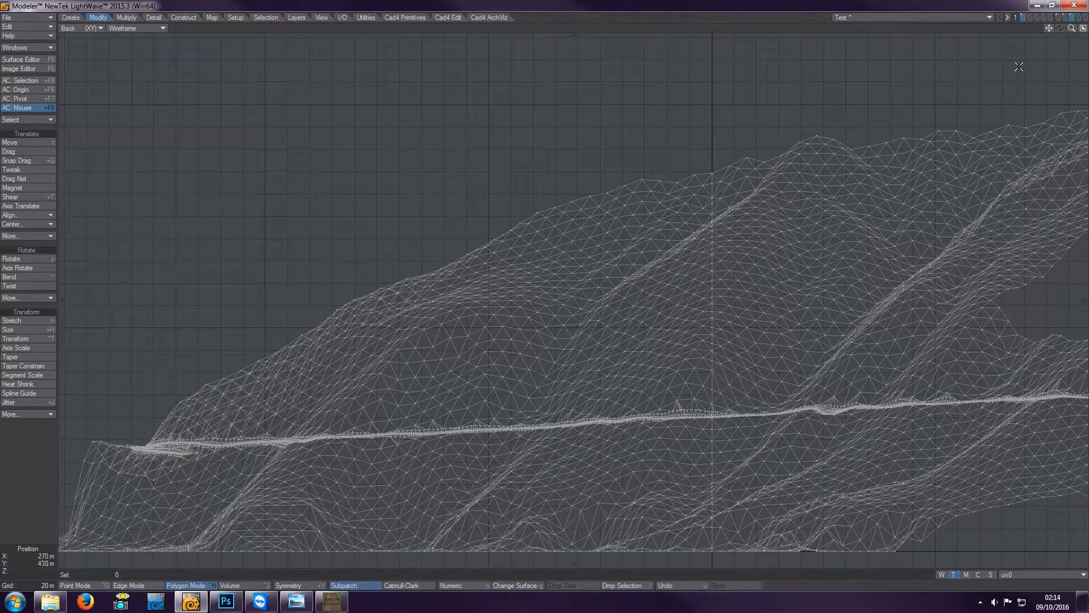
left_click(1083, 28)
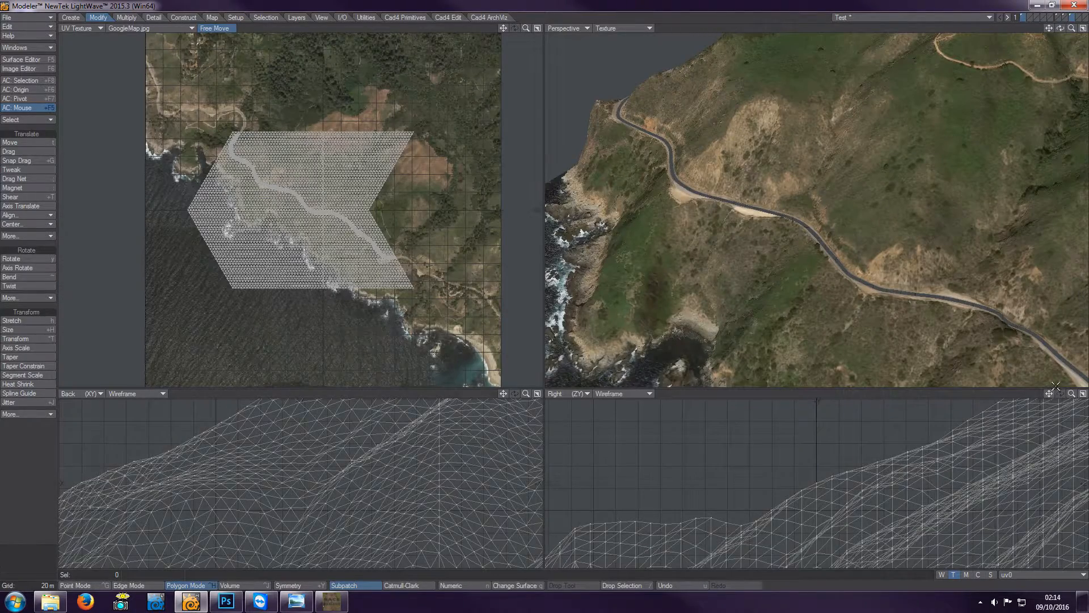
Step: Knife the same layers vertically at Z = 0 m in the maximized Right view, and restore the four-view layout
left_click(1083, 393)
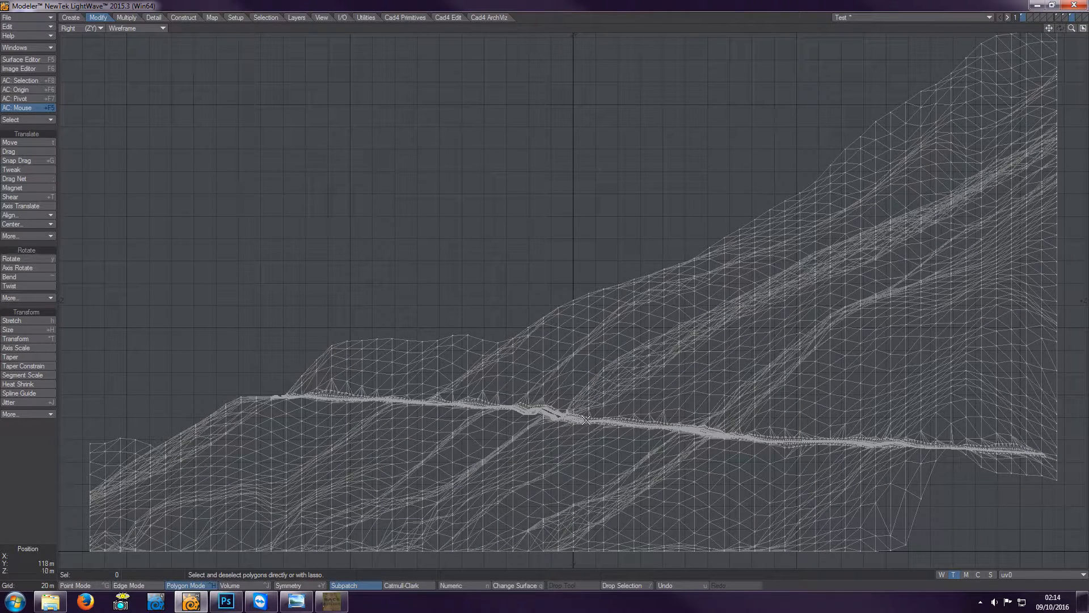
key("shift+k")
left_click_drag(576, 287, 577, 567)
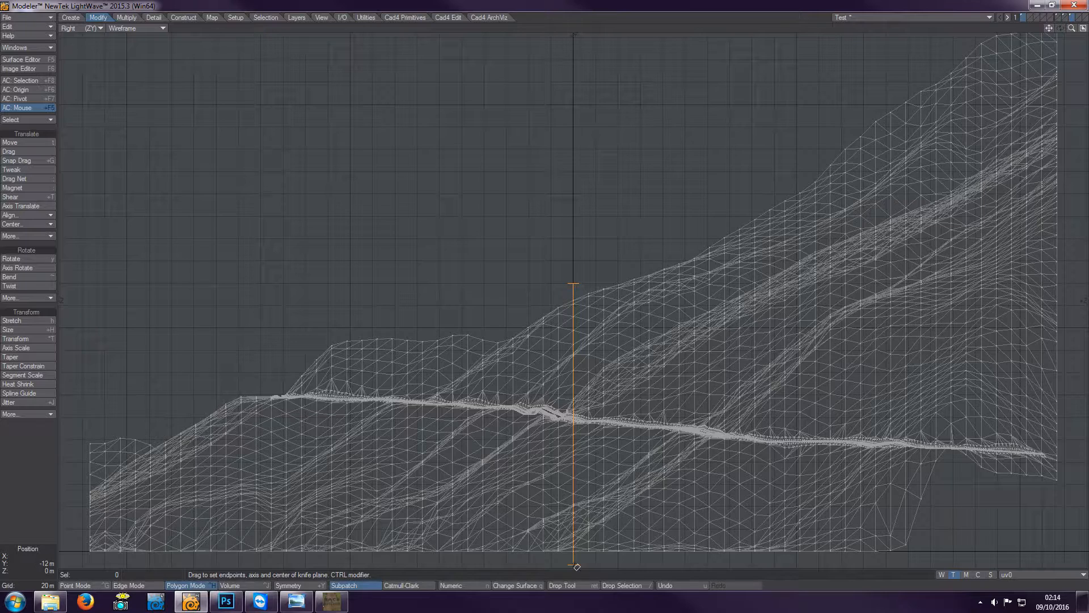
key("Return")
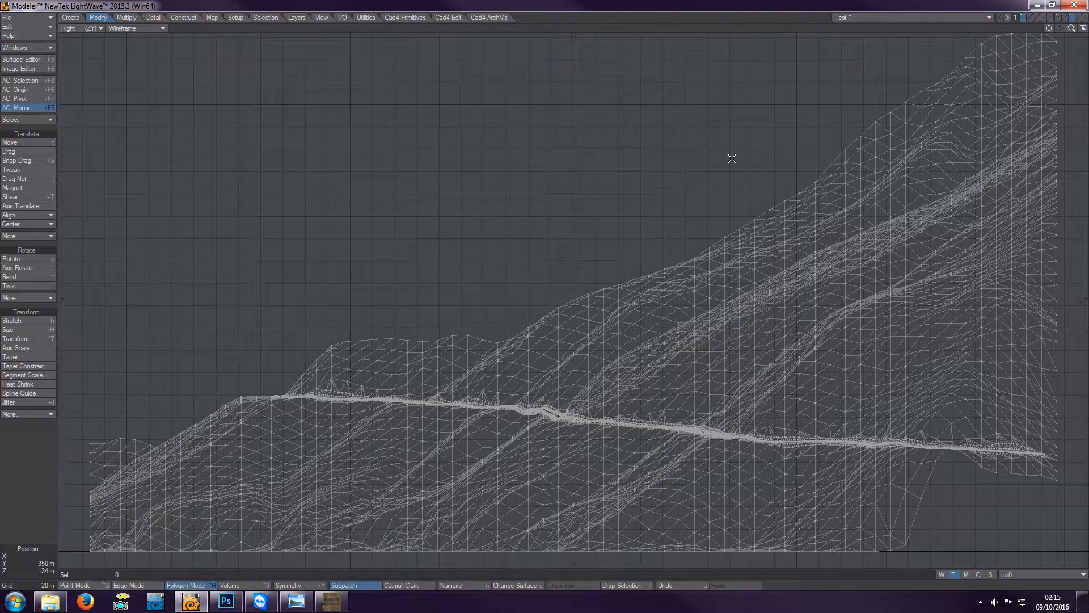
left_click_drag(1072, 28, 1016, 30)
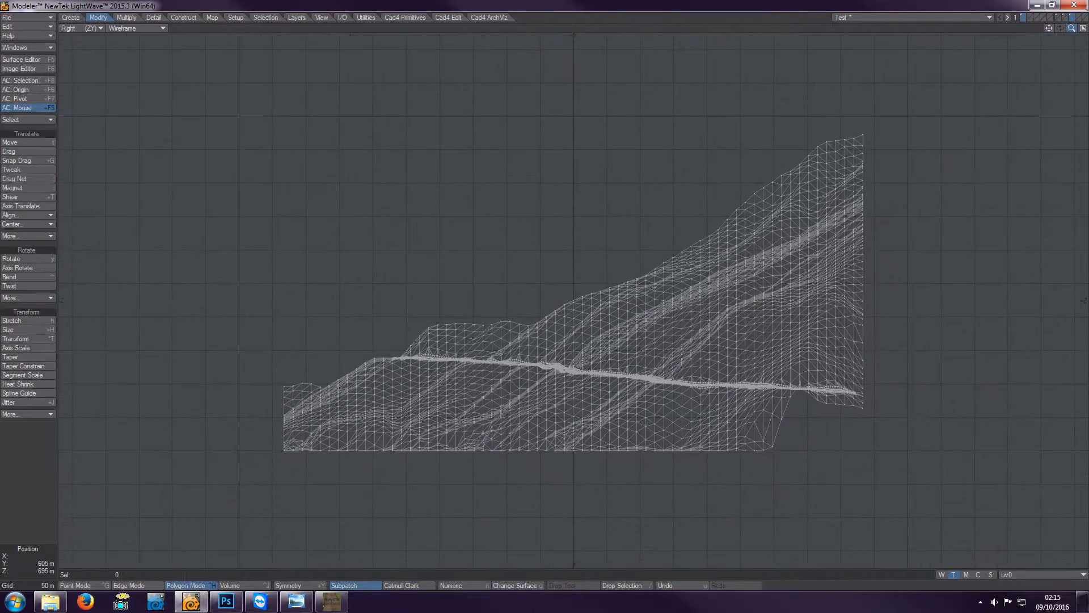
left_click(1083, 28)
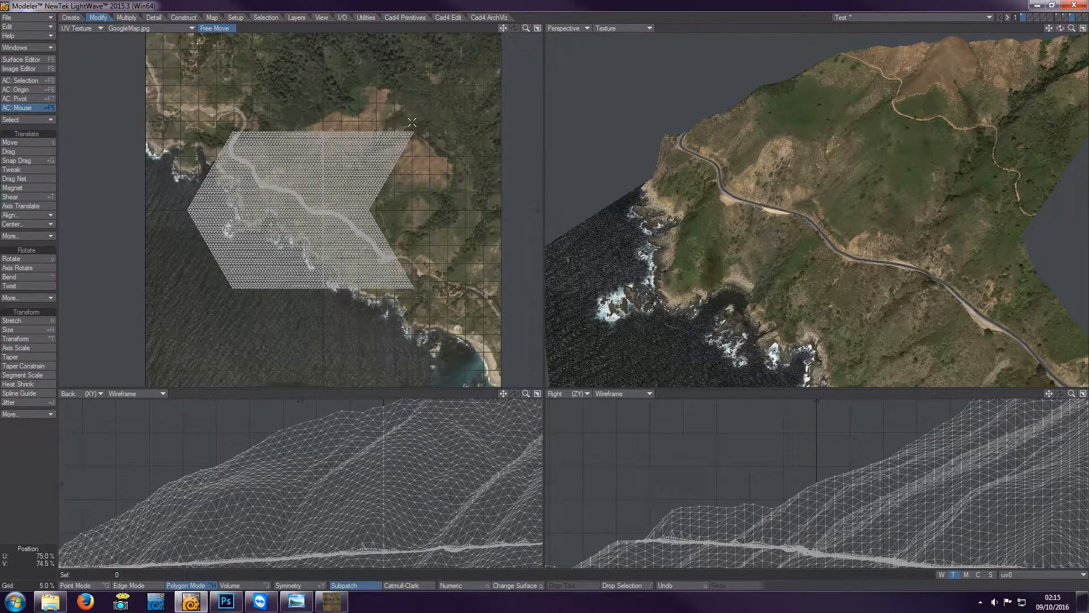
Step: Isolate unnamed layer 8 to examine its roadside strip against the GoogleMap.jpg backdrop
left_click_drag(526, 28, 443, 29)
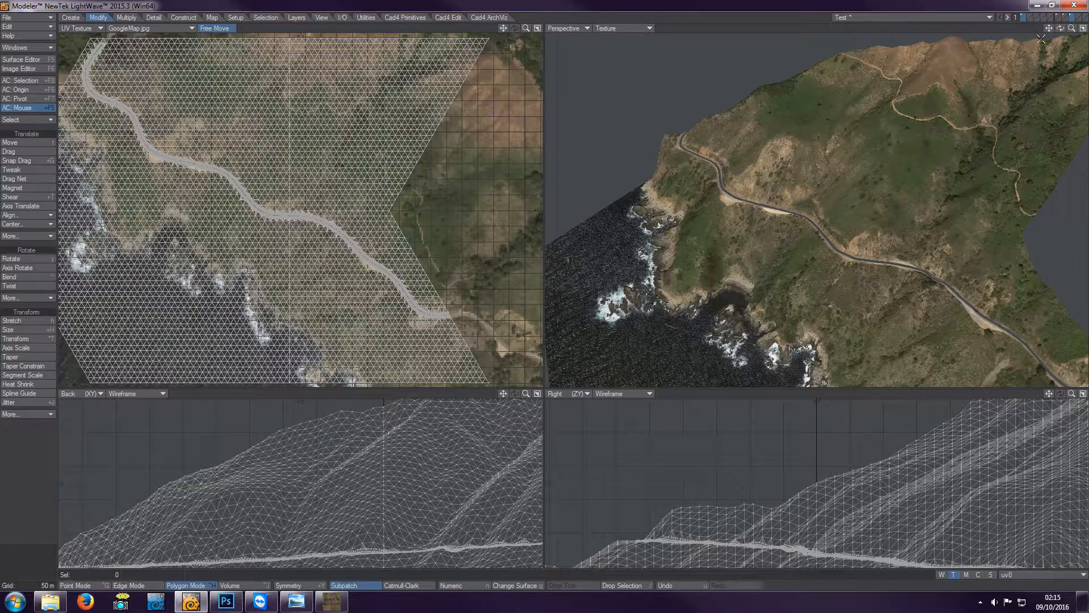
left_click(1071, 18)
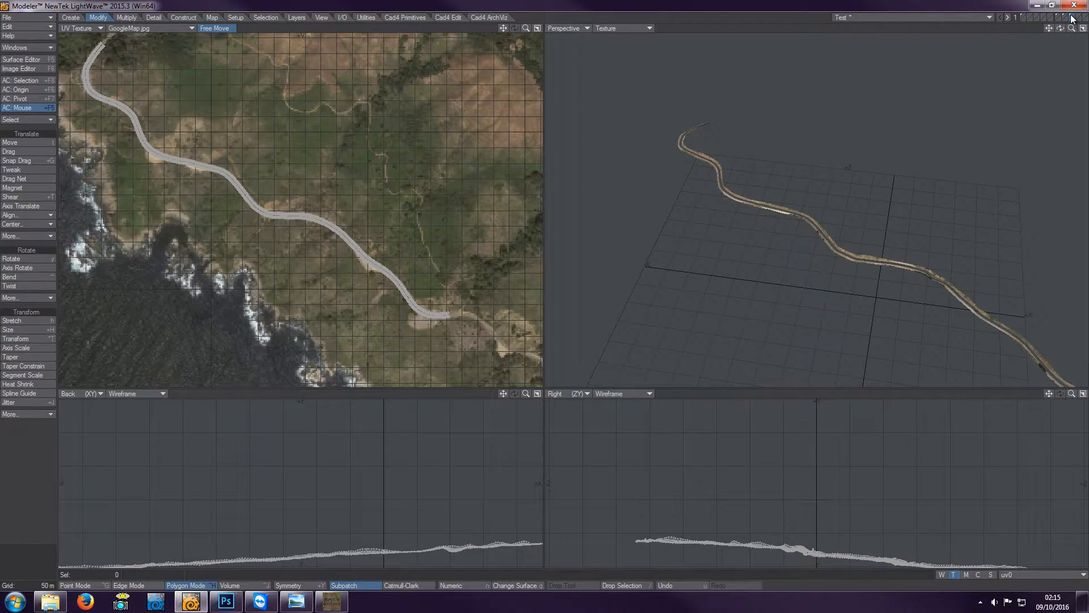
Step: Merge the duplicate points of the terrain in layer 1 with the Automatic range, and check its polygon statistics
left_click(1053, 19)
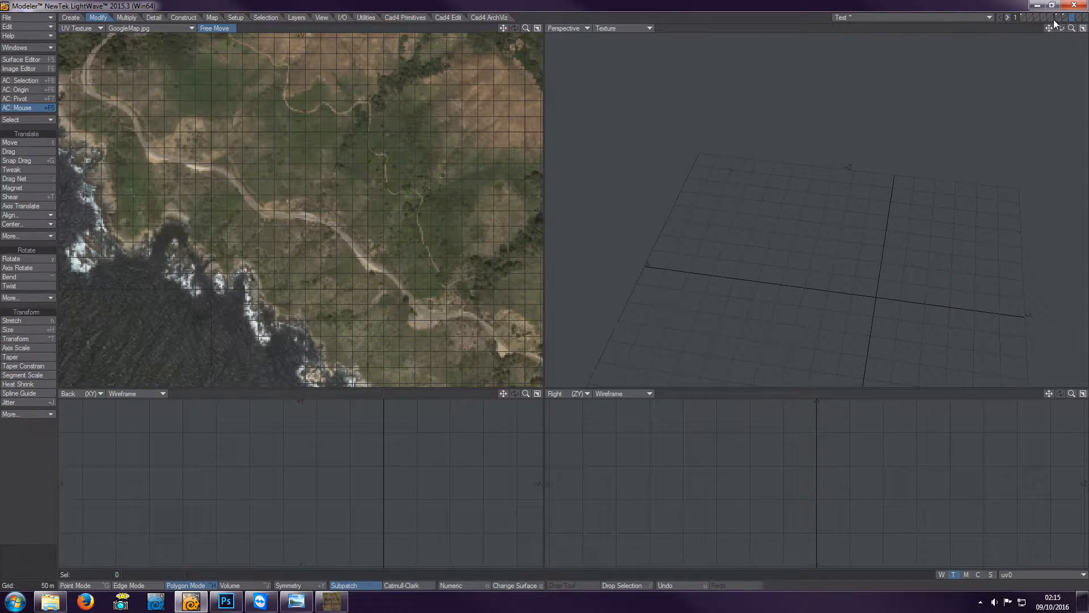
left_click(1022, 15)
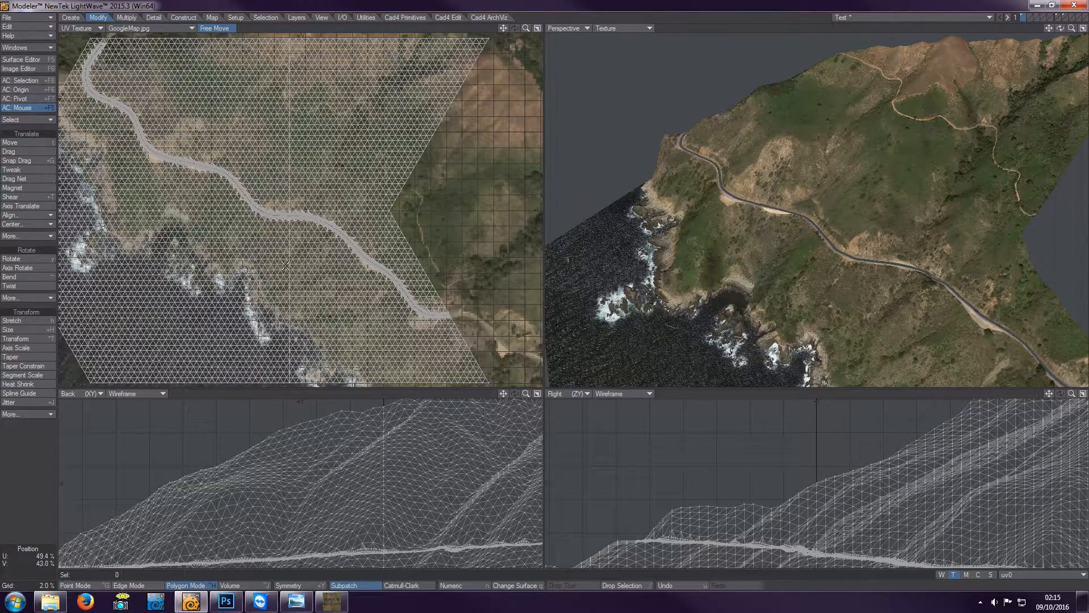
key("m")
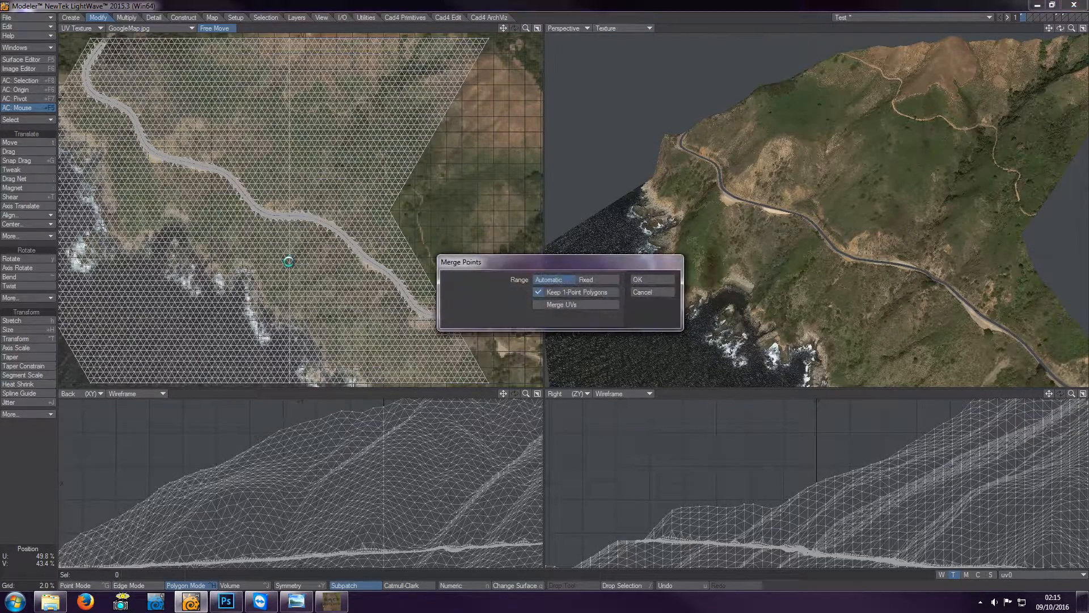
left_click(631, 280)
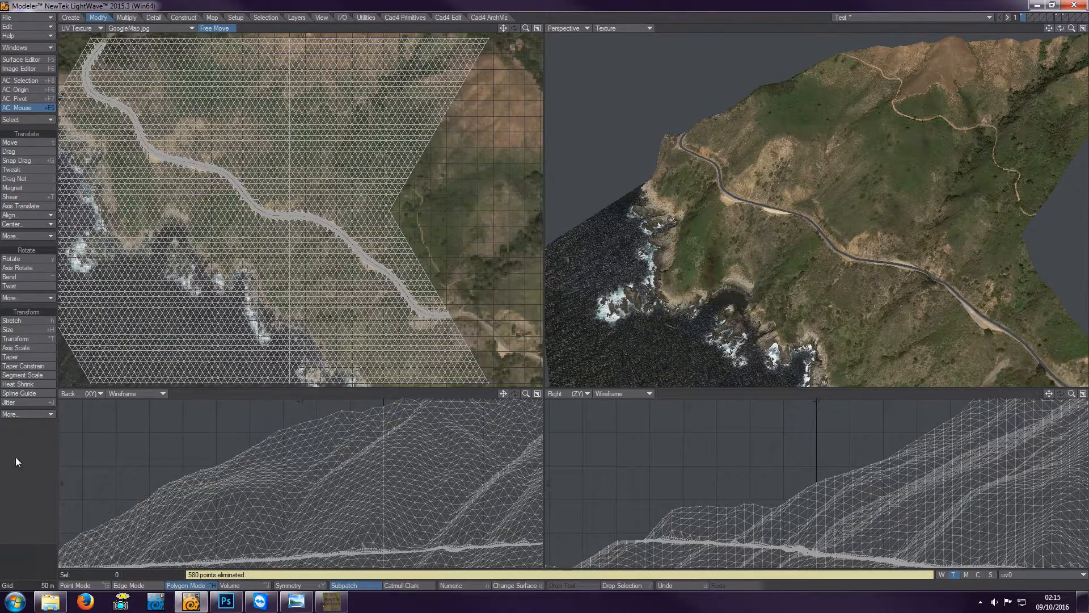
key("w")
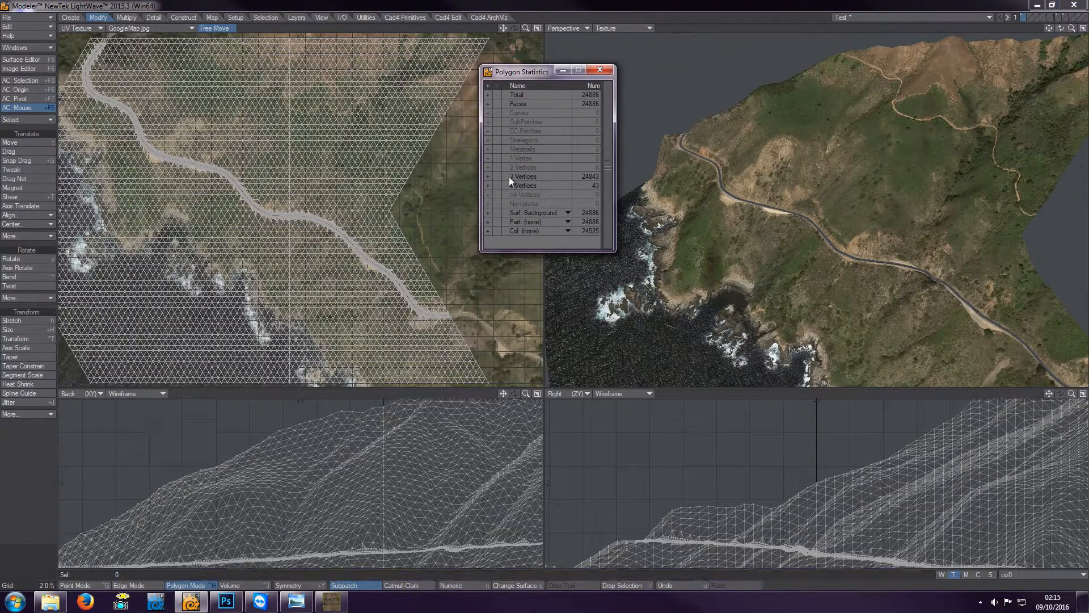
left_click(600, 69)
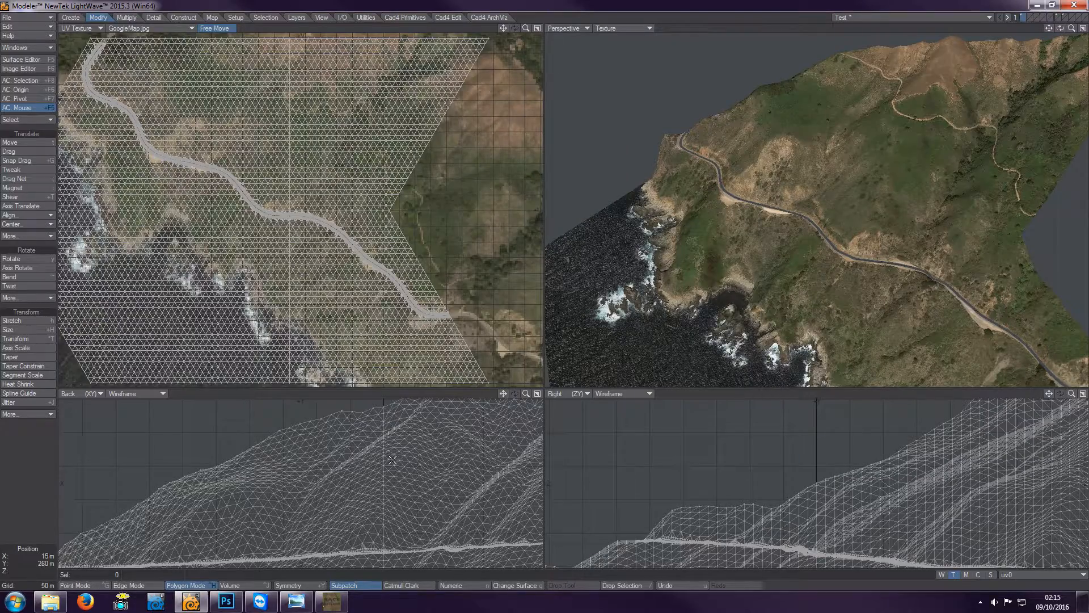
Step: Select all terrain polygons on the positive-X side of the X = 0 m cut in the maximized Back view
key("a")
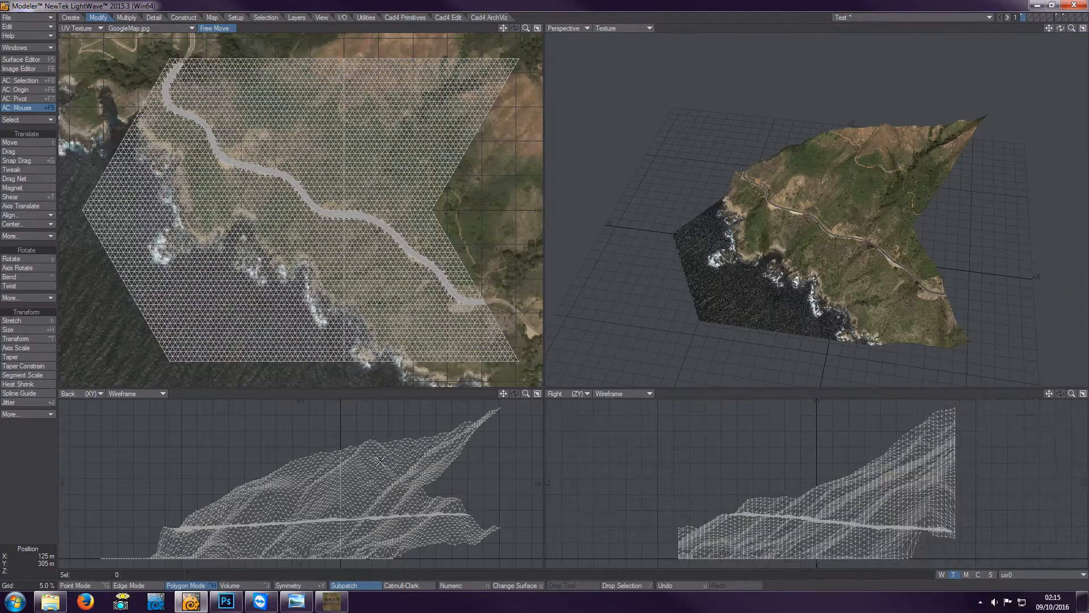
left_click(537, 393)
key("a")
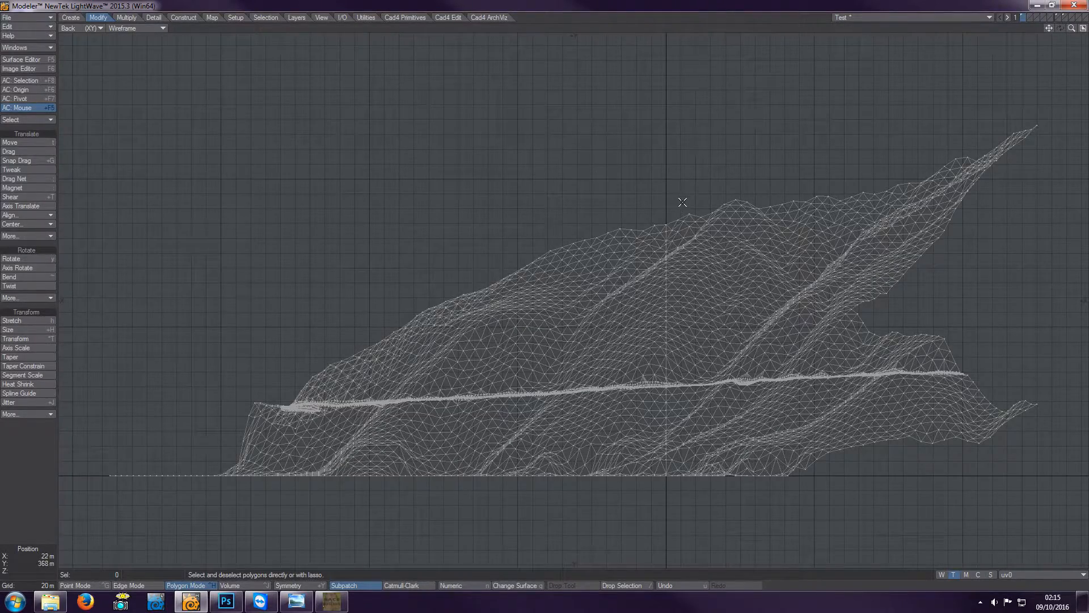
mouse_move(666, 221)
right_mouse_down()
mouse_move(810, 145)
mouse_move(1070, 105)
mouse_move(1062, 451)
mouse_move(743, 512)
mouse_move(674, 496)
mouse_move(665, 475)
right_mouse_up()
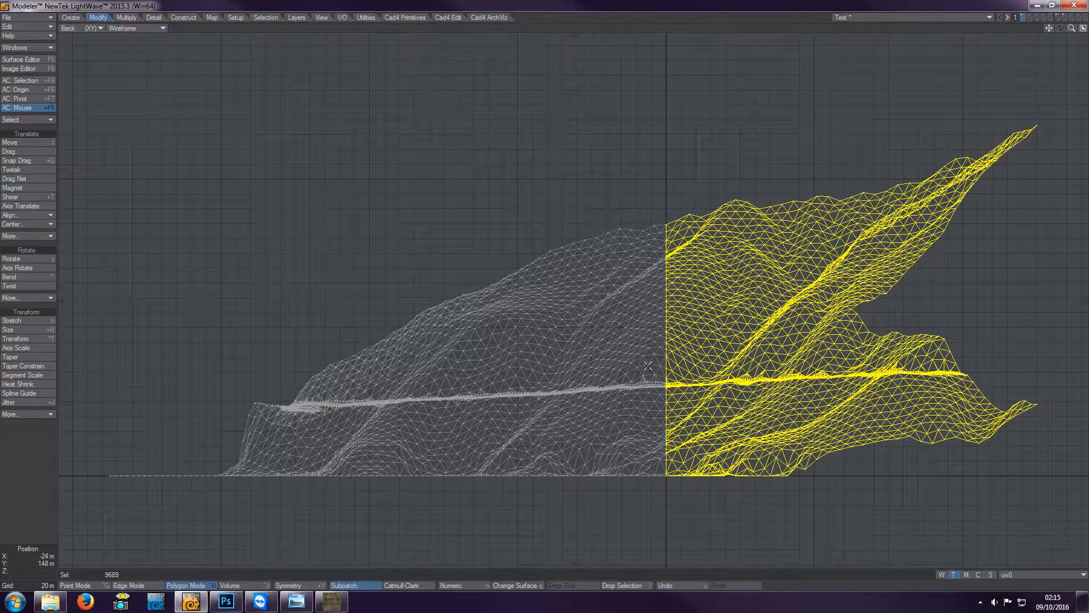
Step: Deselect the stray roadside polygons on the negative-X side of the X = 0 m cut
scroll(681, 334, "up", 1)
scroll(729, 462, "up", 1)
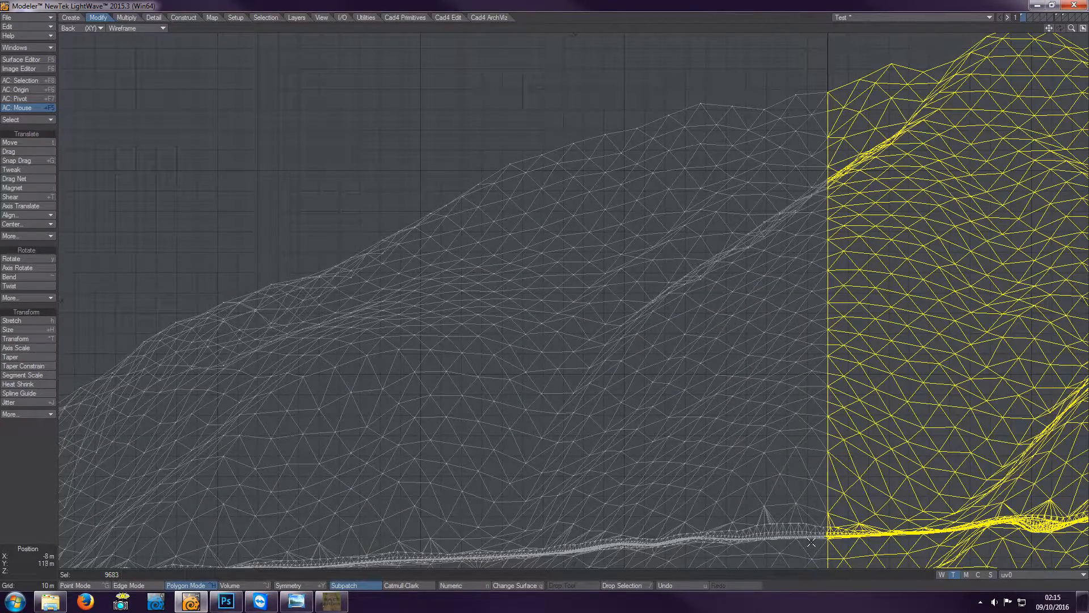
left_click_drag(1049, 28, 1083, 28)
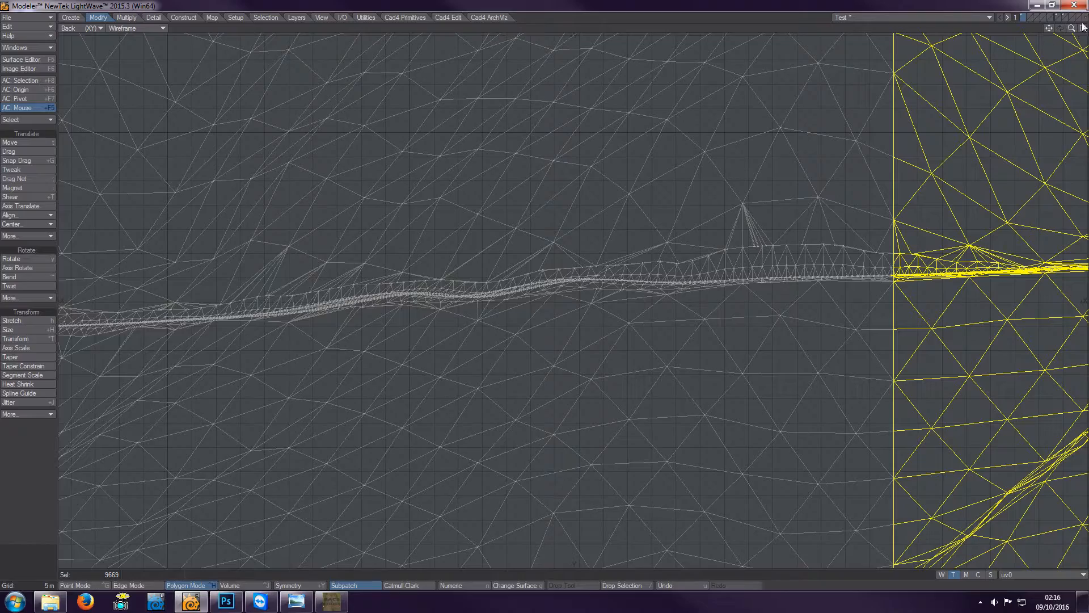
left_click_drag(1049, 29, 1087, 29)
left_click_drag(869, 213, 867, 223)
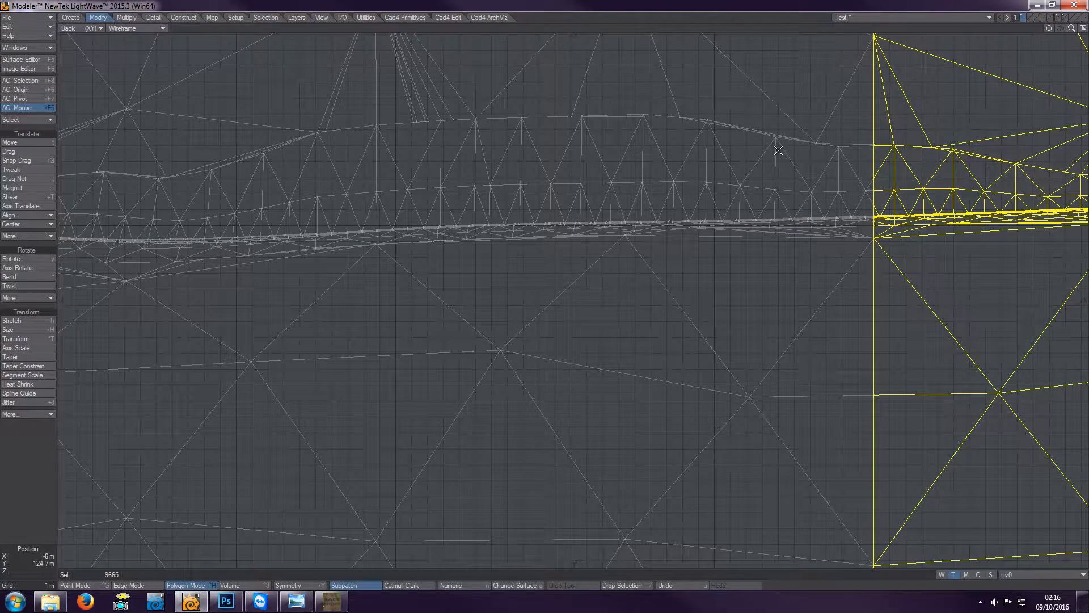
Step: Cut the selected positive-X half, paste it into layer 2, and show layers 1 and 2 together in the four-view layout
key("a")
key("Delete")
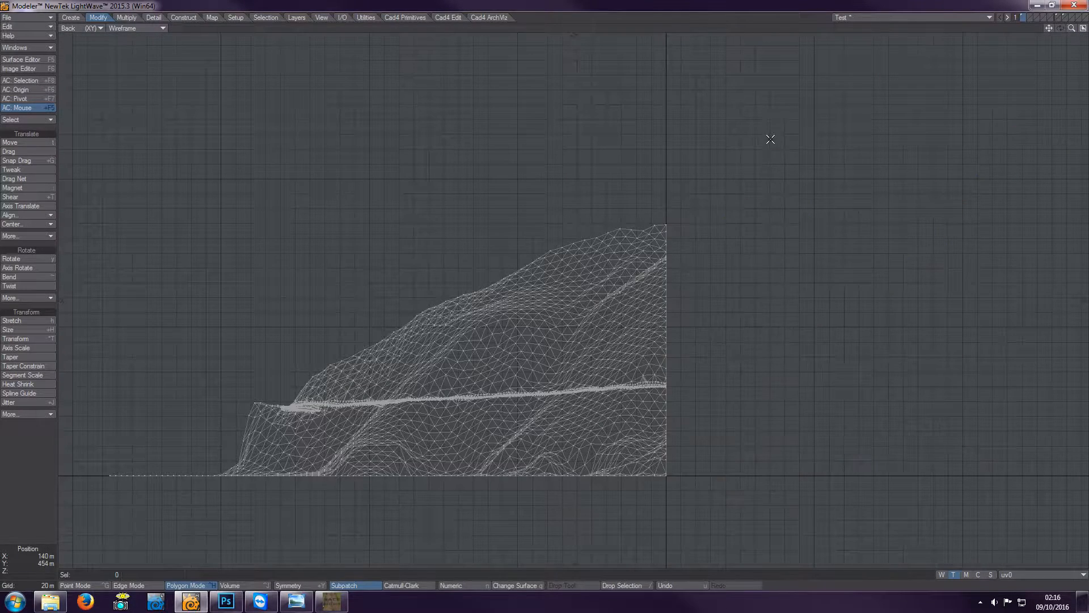
left_click(1029, 15)
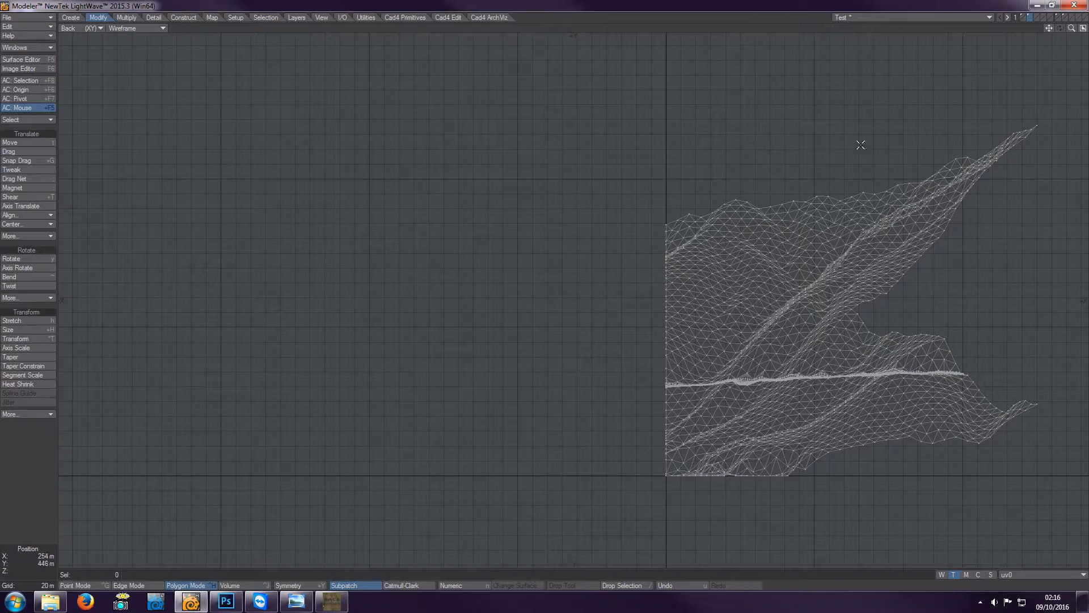
left_click(1022, 15, "shift")
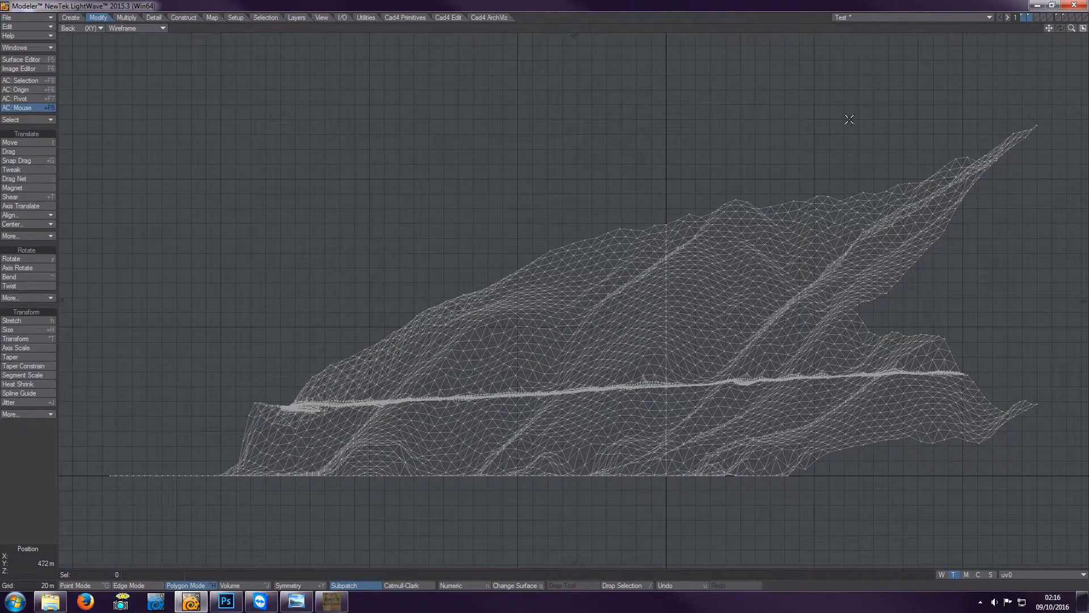
left_click(1084, 28)
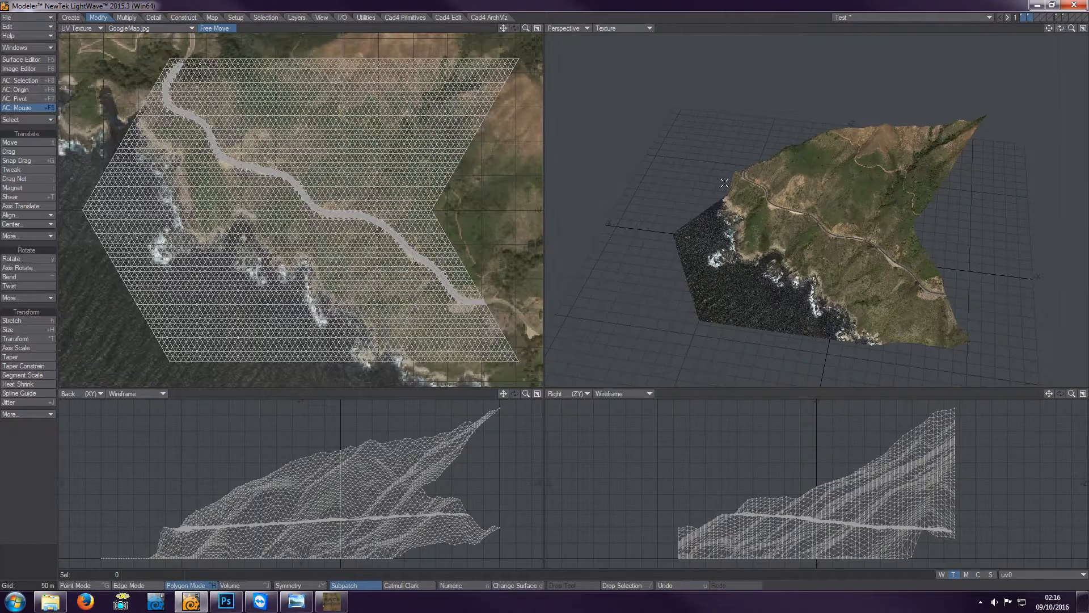
Step: Examine the terrain halves in layers 1 and 2 one at a time, and make both layers active again
left_click_drag(1060, 28, 1057, 32)
left_click(1030, 17)
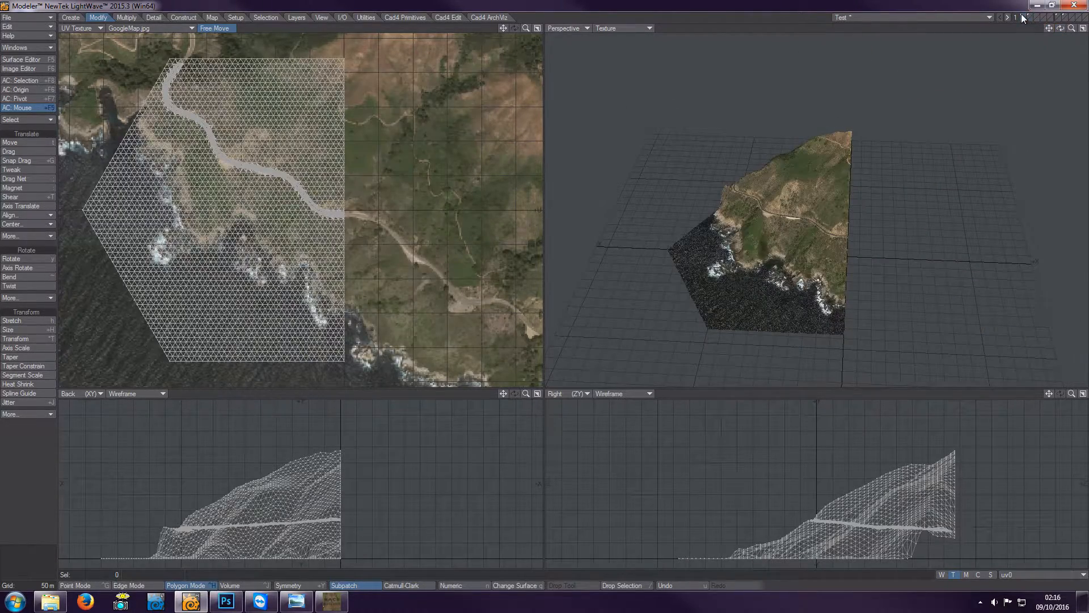
left_click(1029, 16)
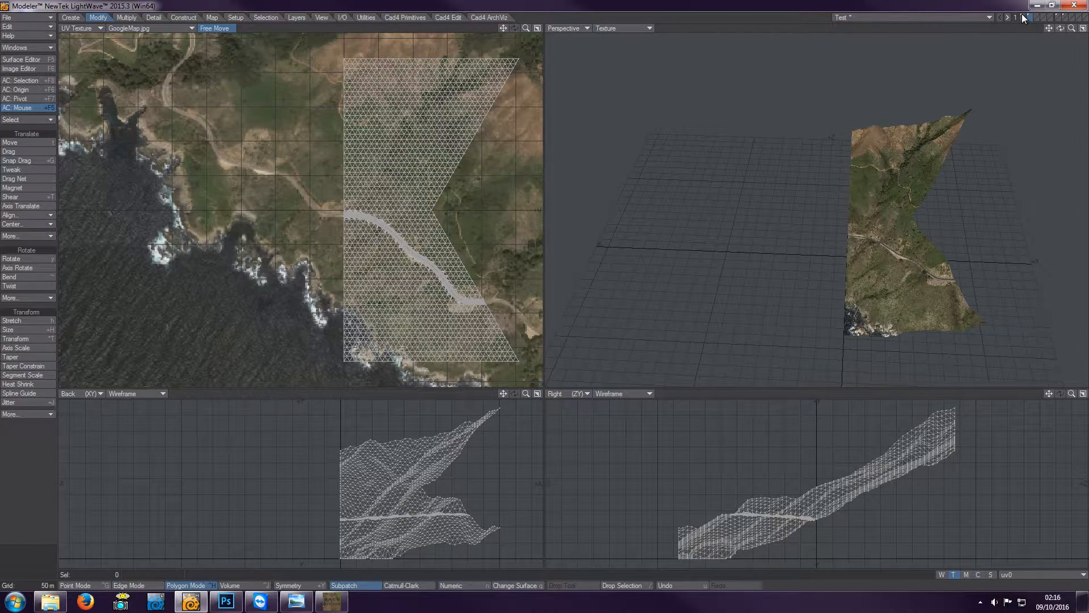
left_click(1022, 15)
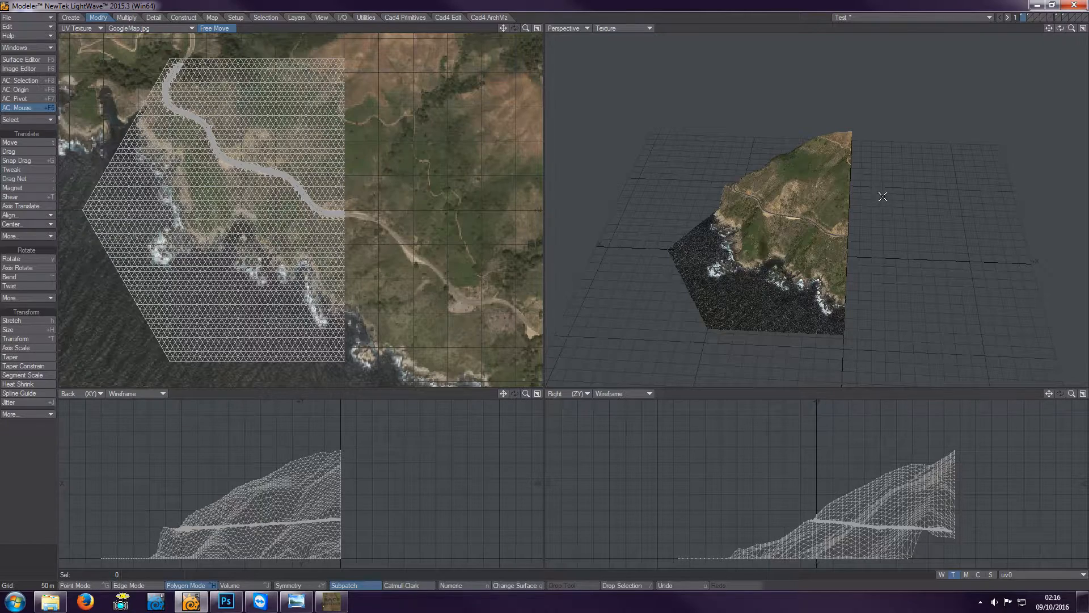
left_click(1030, 15, "shift")
left_click(1029, 15, "shift")
left_click(1029, 15, "shift")
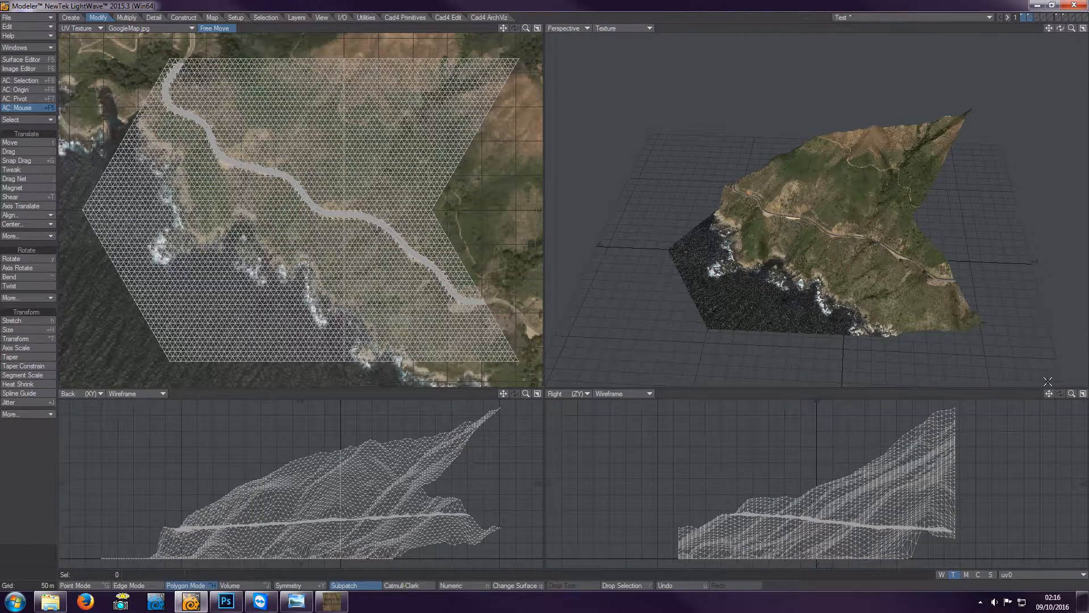
Step: Select all polygons of both halves on the positive-Z side of the Z = 0 m cut in the maximized Right view
left_click_drag(1049, 394, 1049, 394)
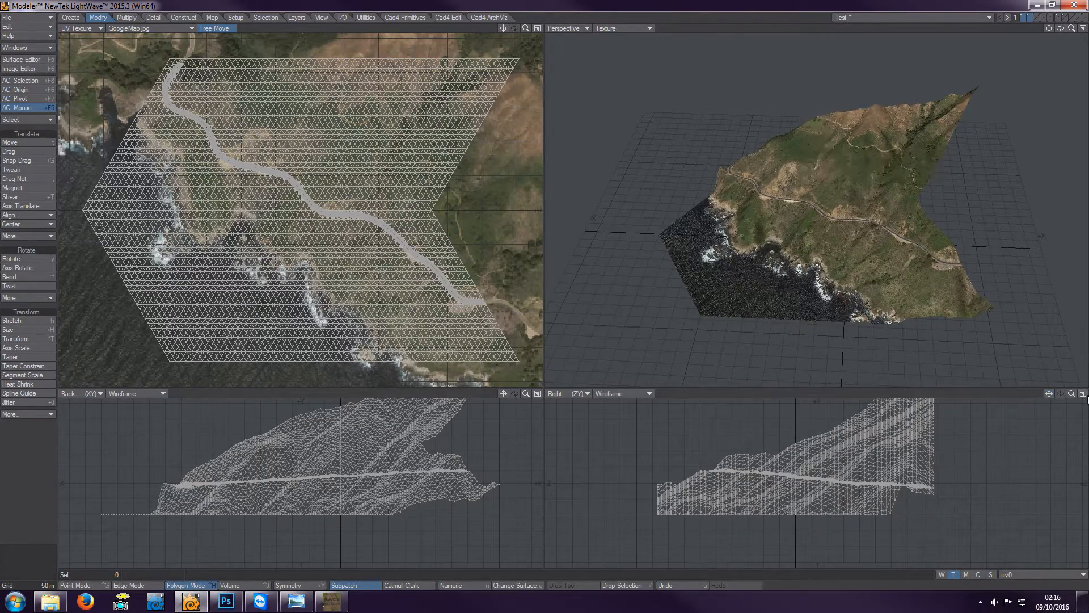
left_click(1082, 394)
key("a")
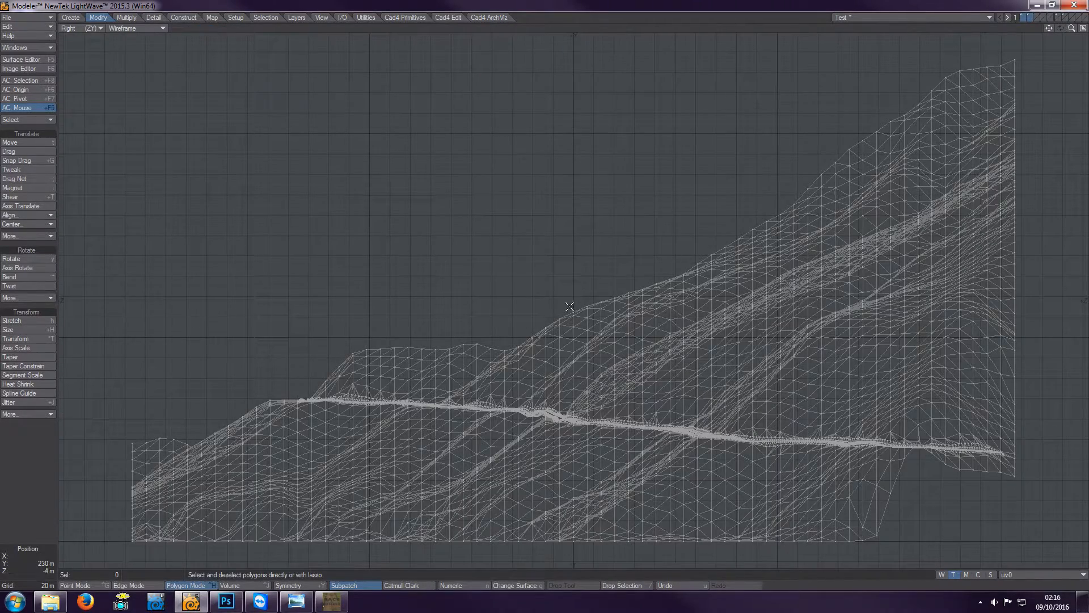
mouse_move(573, 309)
right_mouse_down()
mouse_move(635, 238)
mouse_move(1015, 39)
mouse_move(1058, 340)
mouse_move(1002, 554)
mouse_move(595, 561)
mouse_move(572, 544)
right_mouse_up()
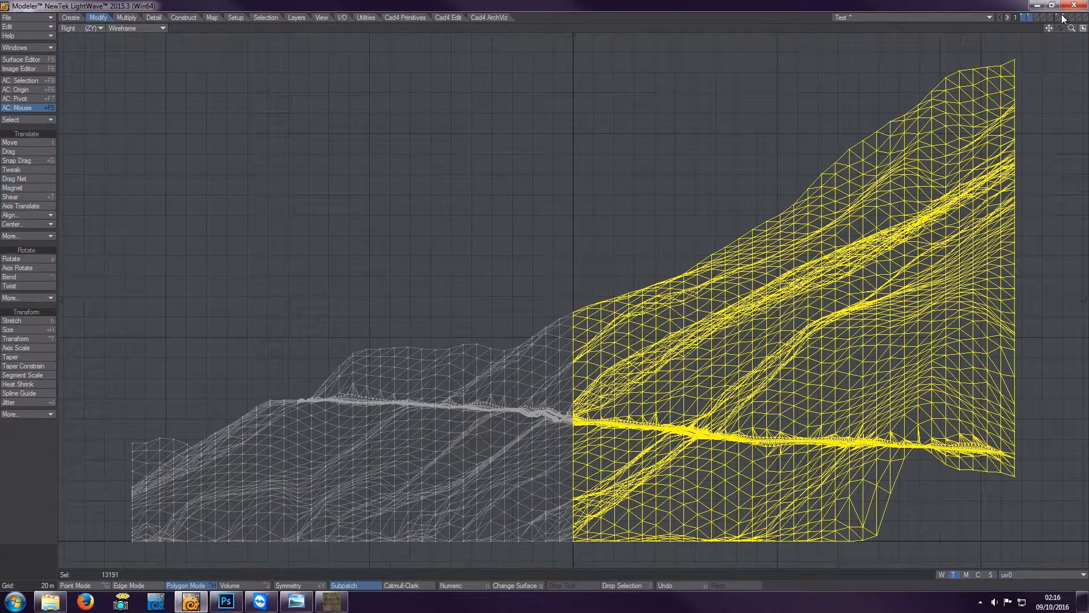
Step: Deselect the stray road-edge polygons on the negative-Z side of the Z = 0 m cut
left_click_drag(1048, 27, 734, 0)
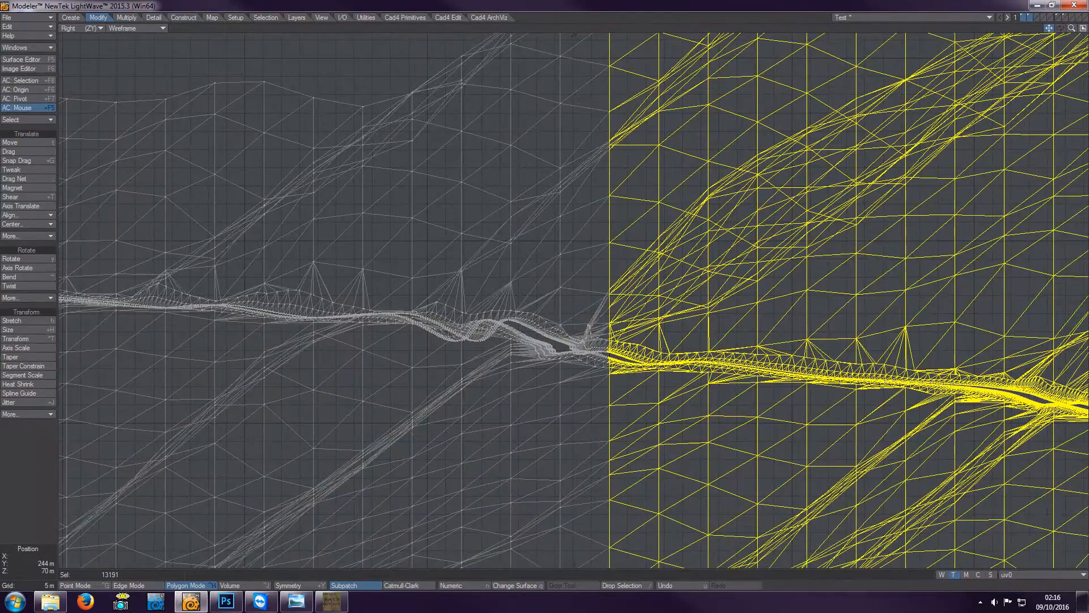
left_click_drag(1071, 29, 1071, 29)
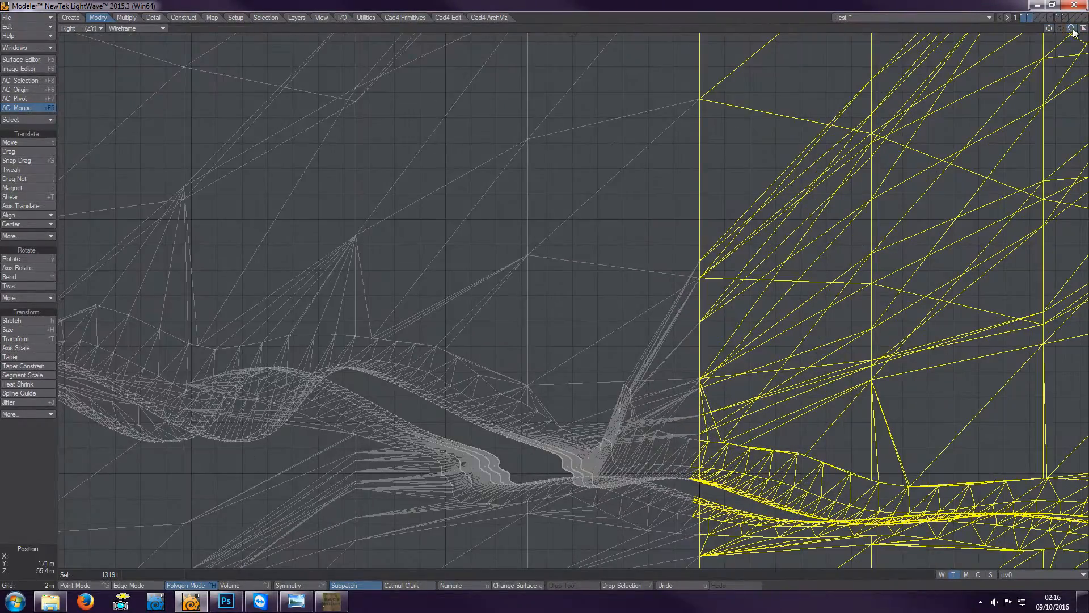
left_click(693, 465)
left_click_drag(694, 512, 695, 529)
left_click_drag(1049, 29, 1000, 1)
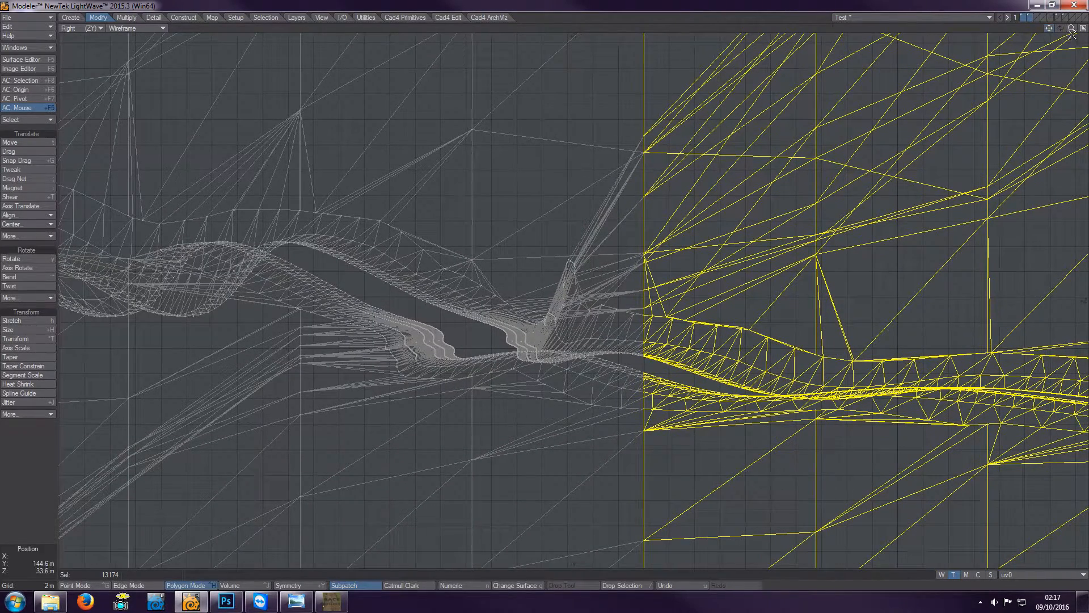
mouse_move(1071, 28)
left_mouse_down()
mouse_move(1088, 29)
mouse_move(1072, 28)
left_mouse_up()
Step: Restore the four-view layout, cut the selected positive-Z polygons from both layers, and paste them into layer 3
key("a")
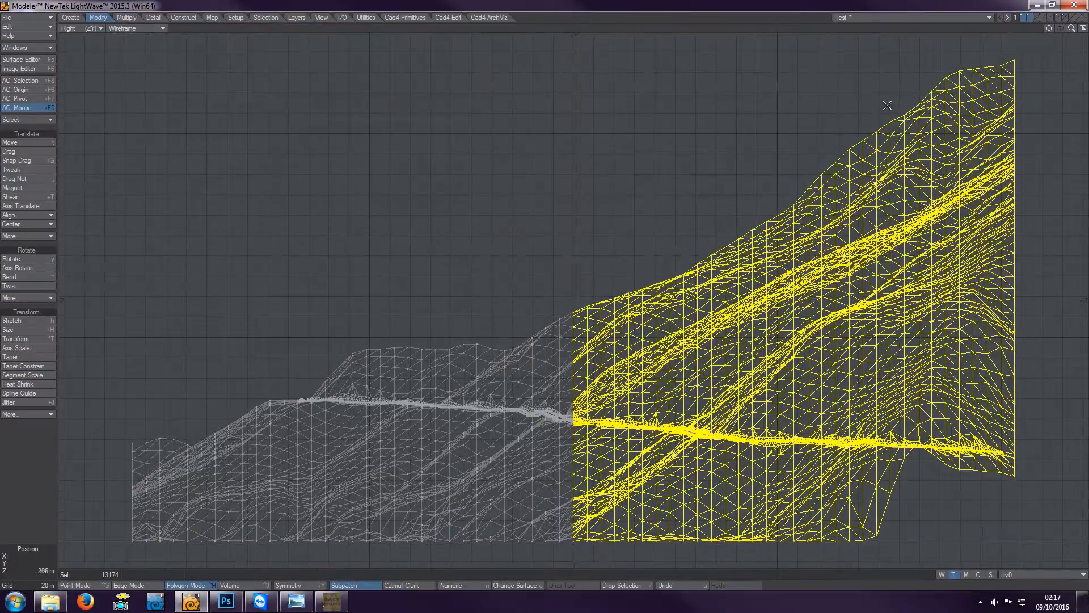
left_click(1083, 28)
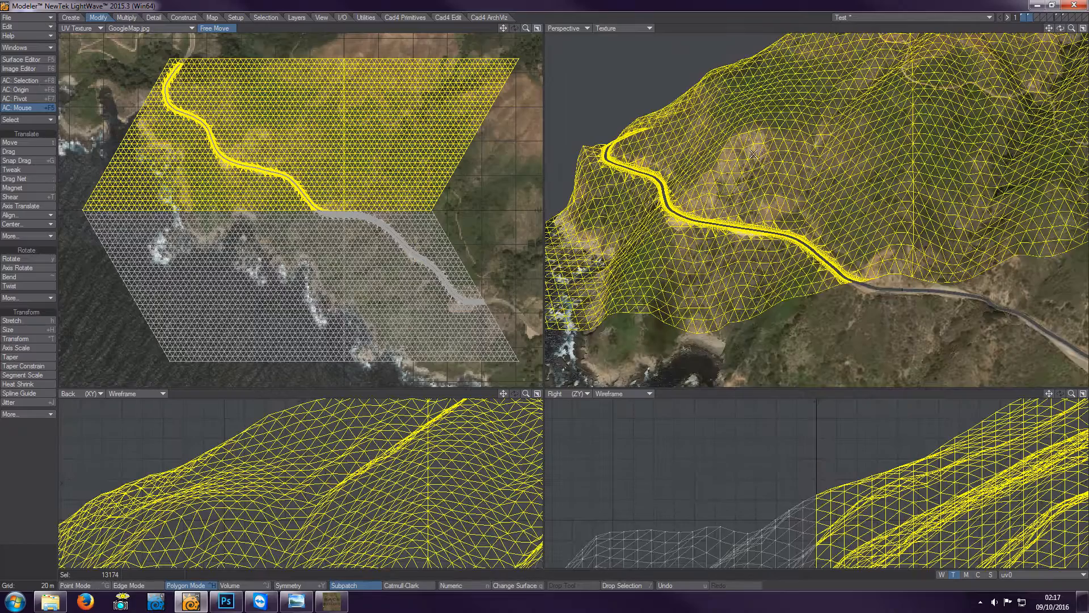
key("Delete")
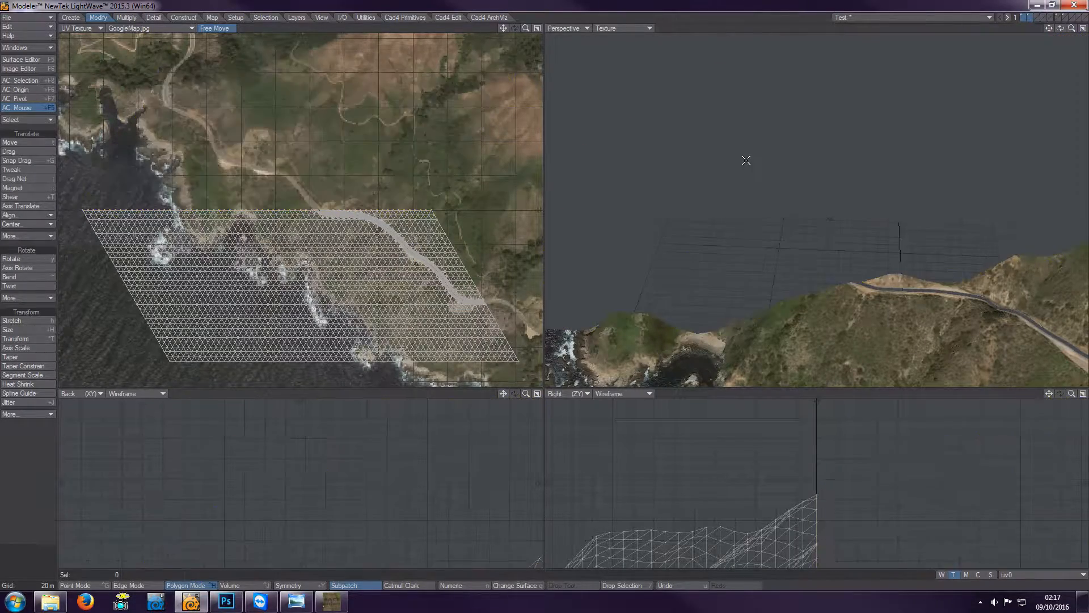
left_click(1036, 16)
key("a")
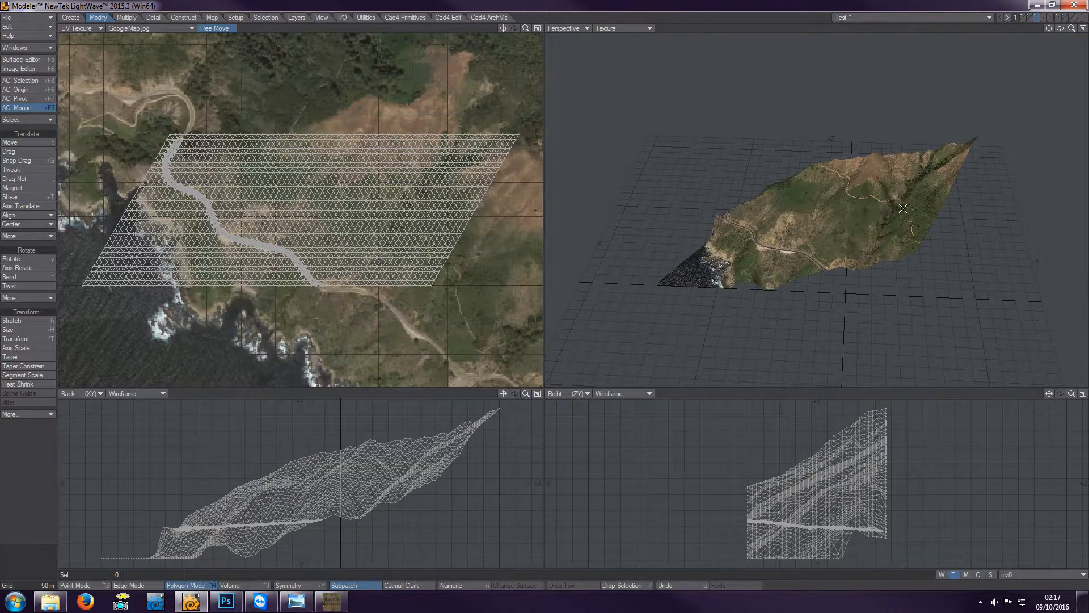
Step: Select the connected positive-X section of layer 3 from one of its polygons, and move it to layer 4 by cutting and pasting
left_click(383, 252)
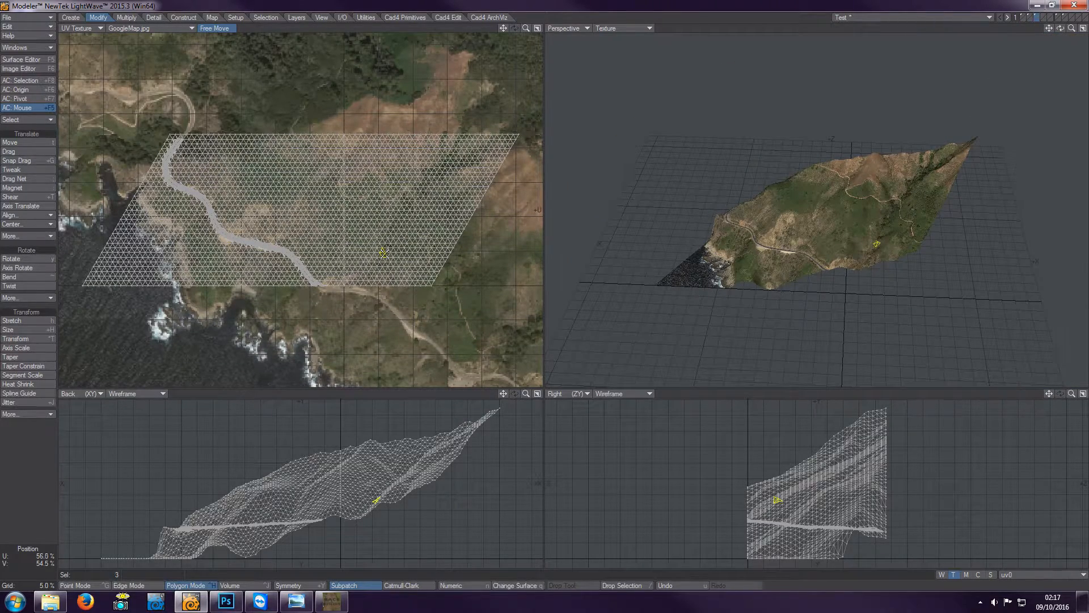
key("bracketright")
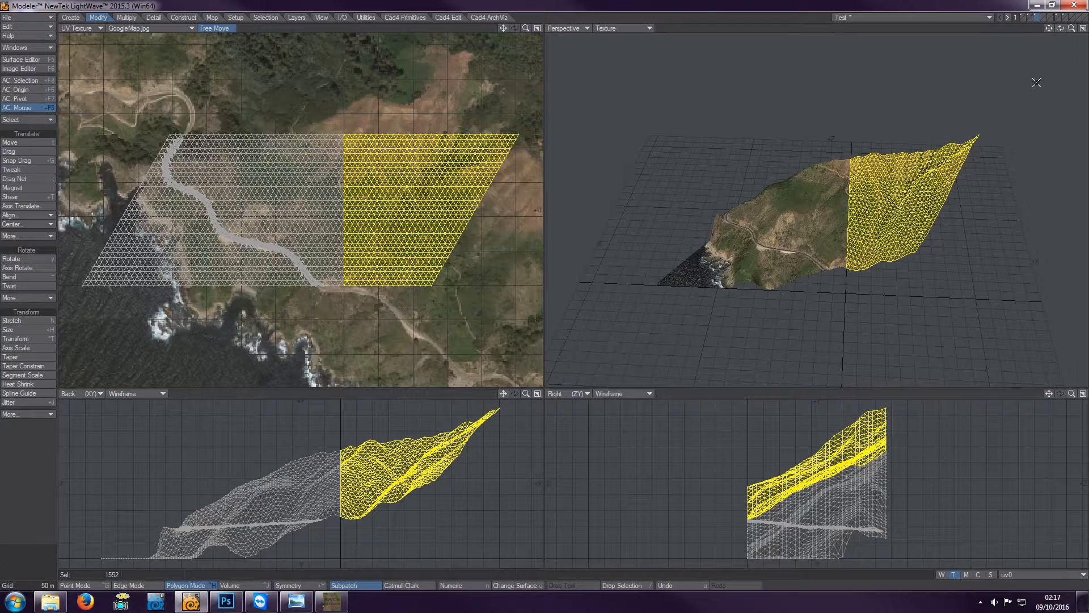
key("ctrl+x")
left_click(1043, 15)
key("ctrl+v")
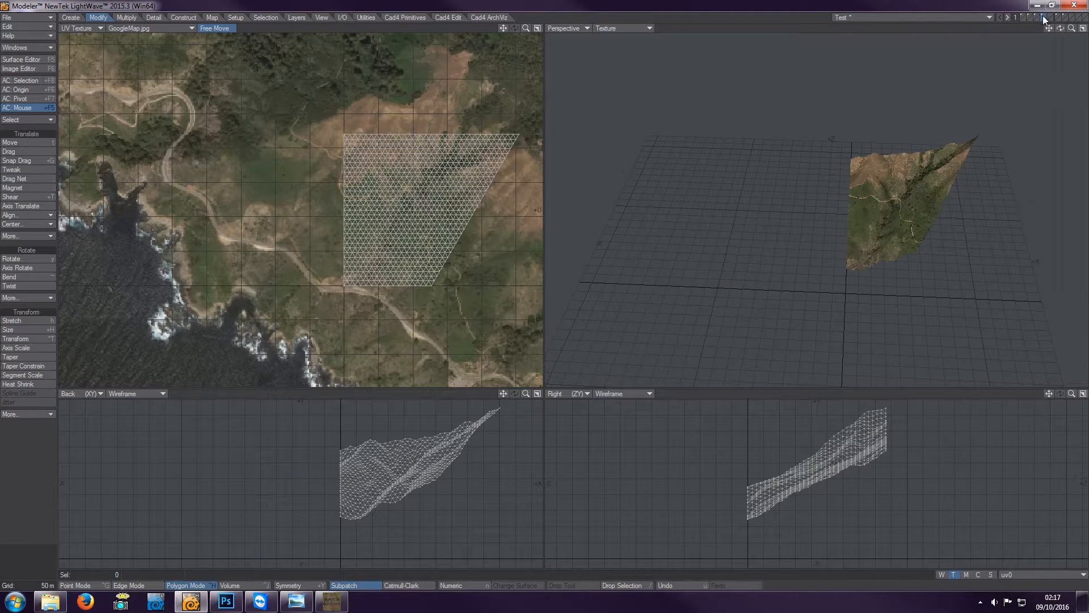
Step: Display layers 1 to 4 one after another to check the four separated terrain sections
left_click(1022, 15)
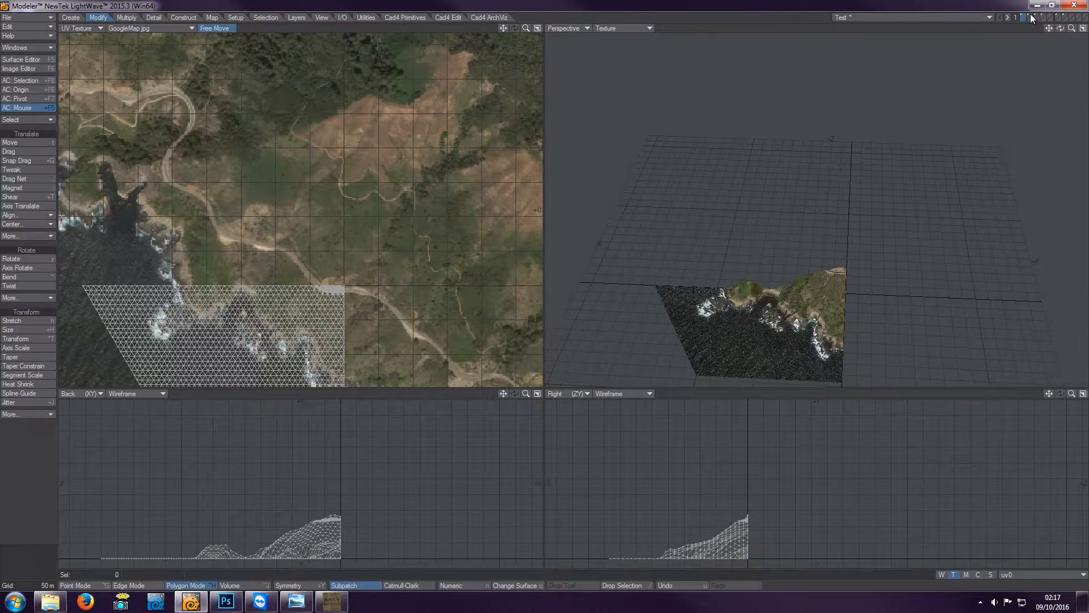
left_click(1031, 16)
left_click(1034, 15)
left_click(1043, 14)
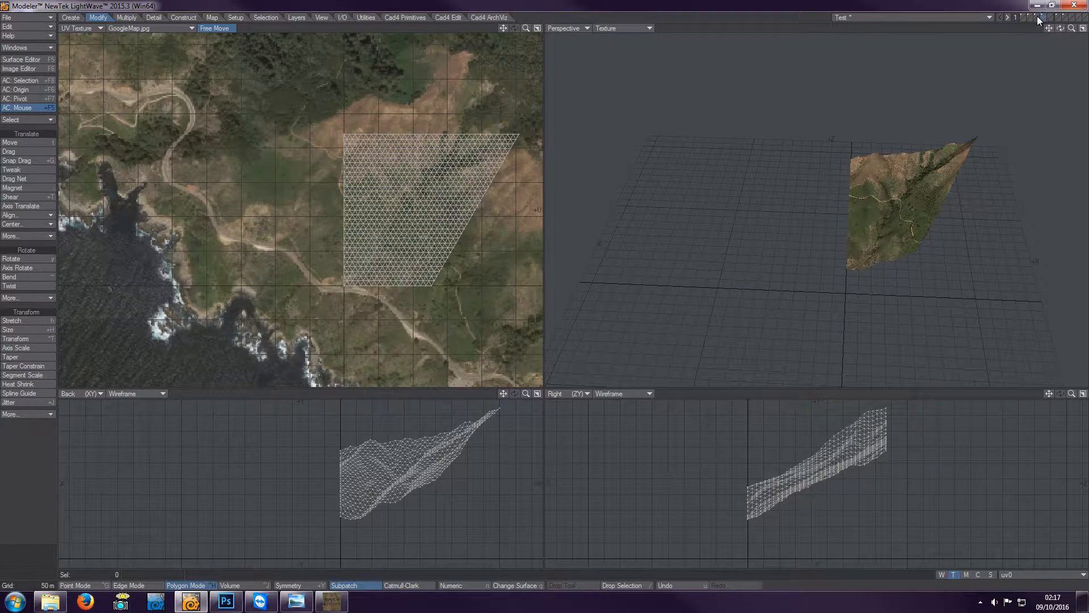
Step: Examine how much of the GoogleMap.jpg texture the displayed section's UVs cover, both close up and against the whole image
key("a")
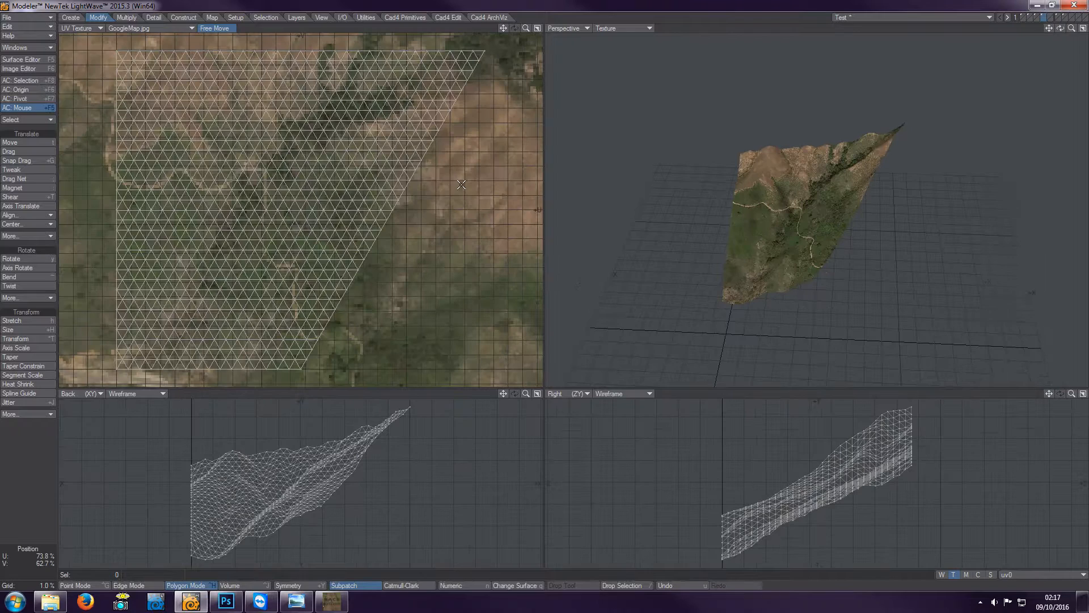
left_click_drag(526, 28, 534, 30)
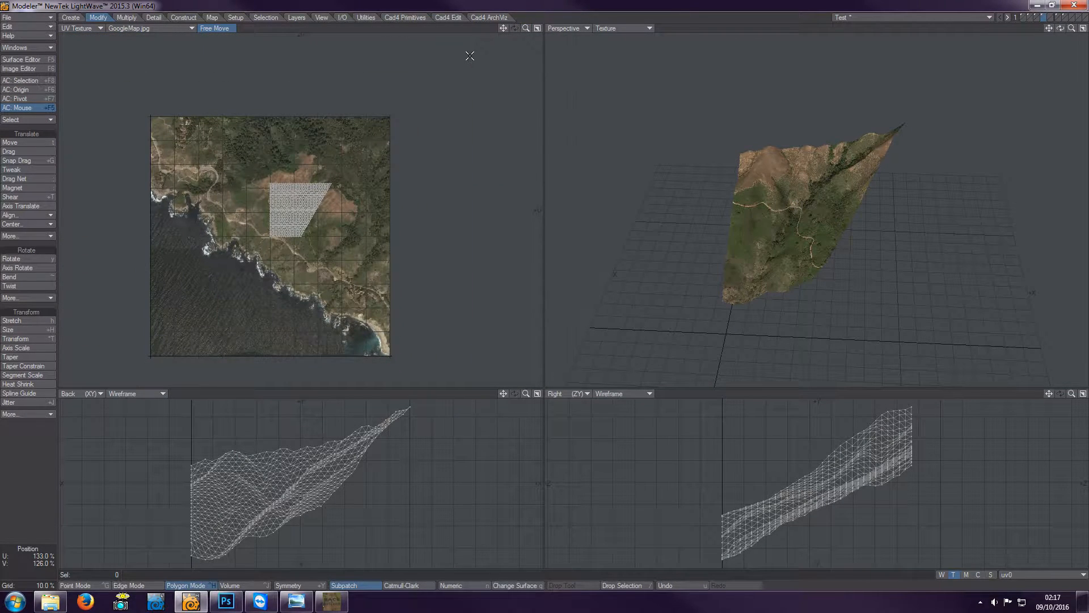
left_click_drag(525, 26, 526, 27)
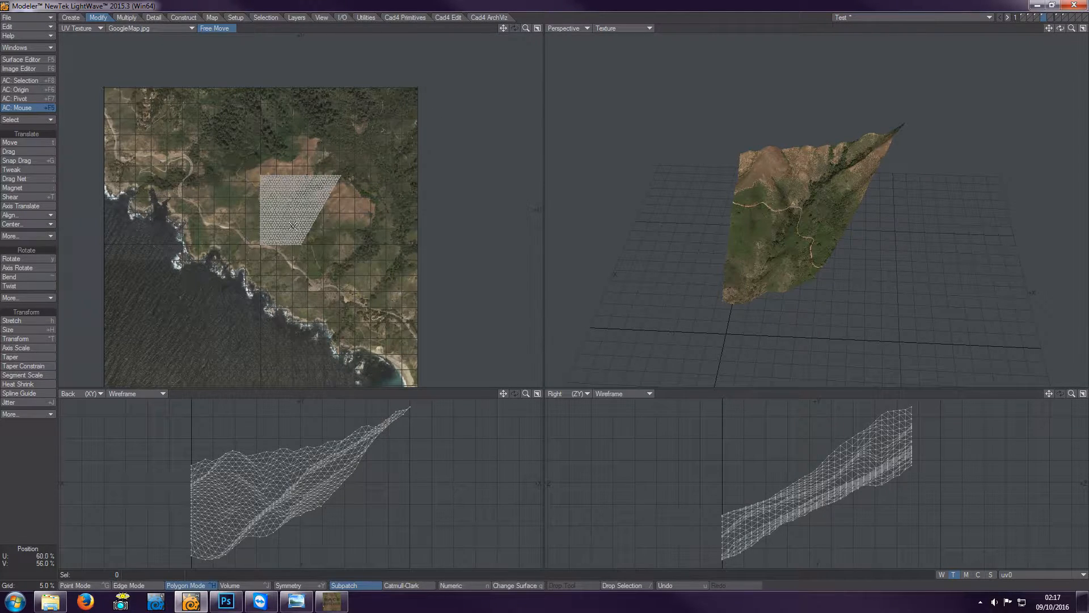
scroll(282, 221, "up", 3)
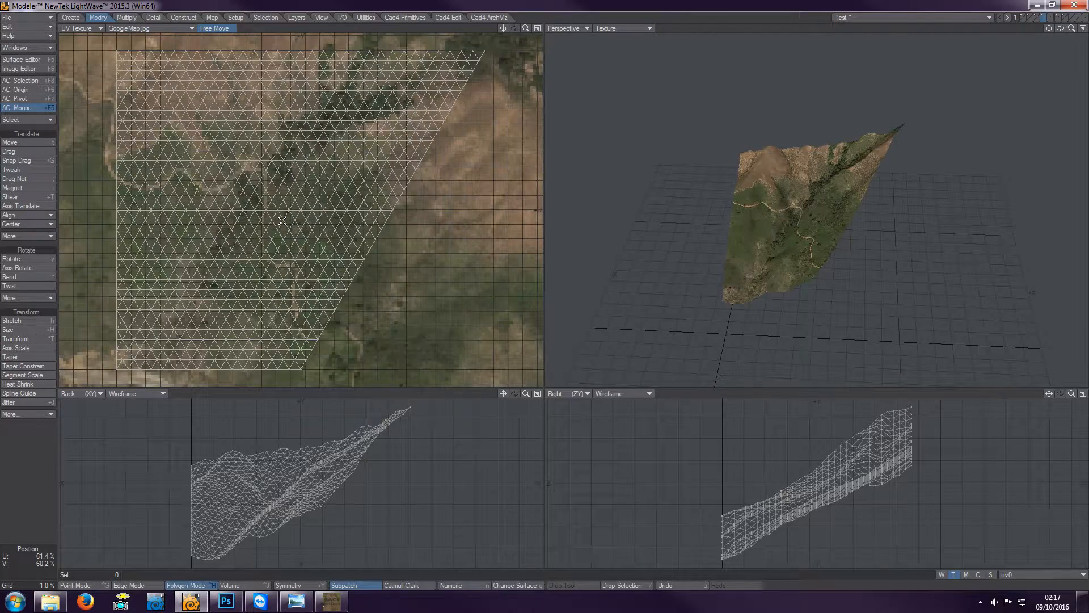
left_click_drag(526, 27, 474, 32)
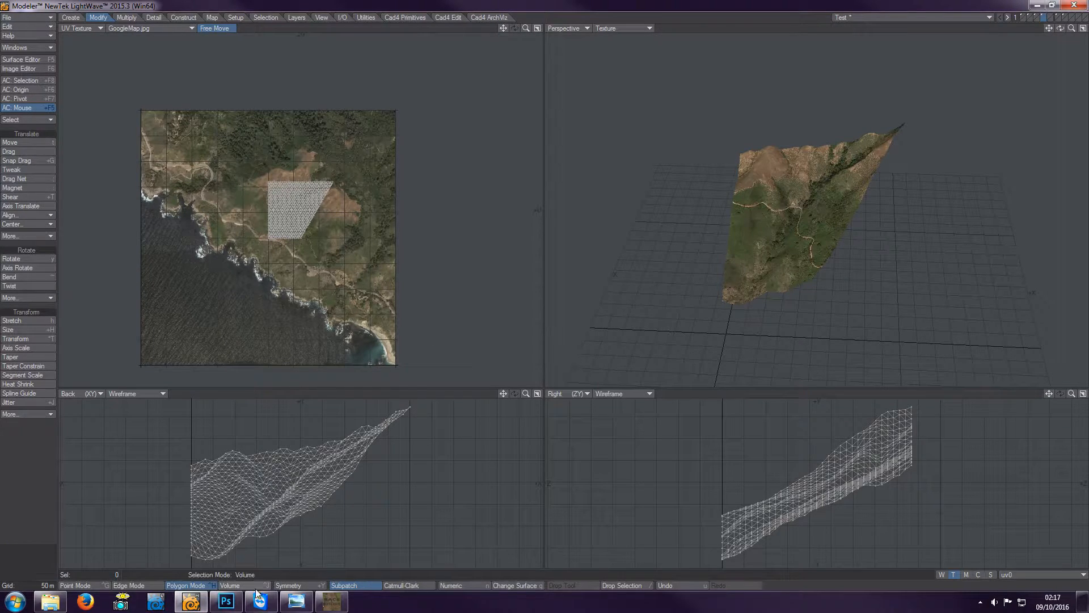
Step: Switch to Photoshop and place a vertical and a horizontal guide through the middle of GoogleMap.jpg
left_click(230, 606)
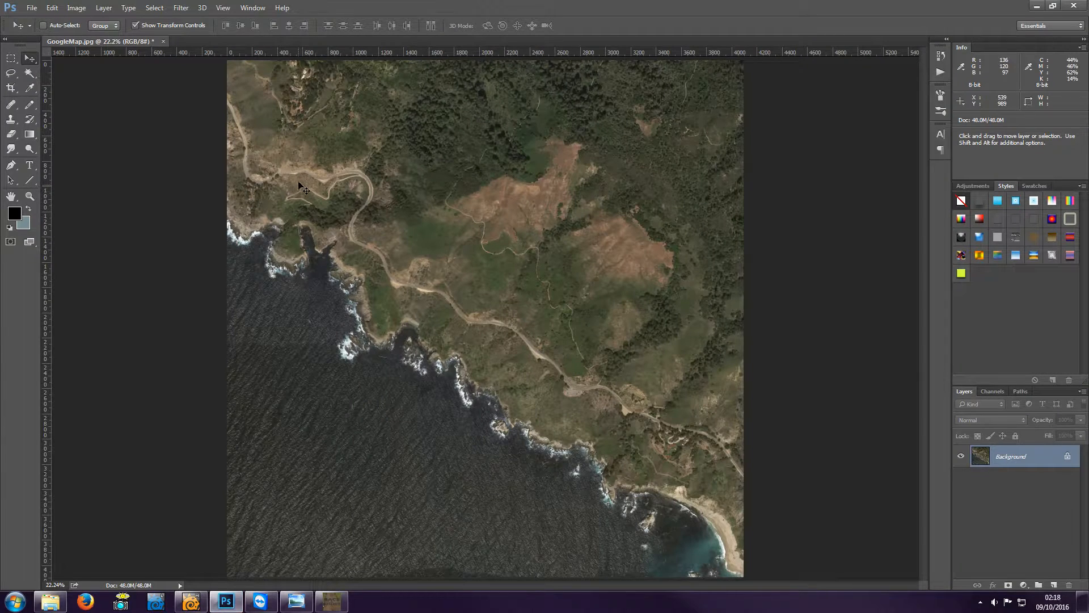
left_click_drag(46, 260, 491, 256)
left_click_drag(561, 53, 535, 319)
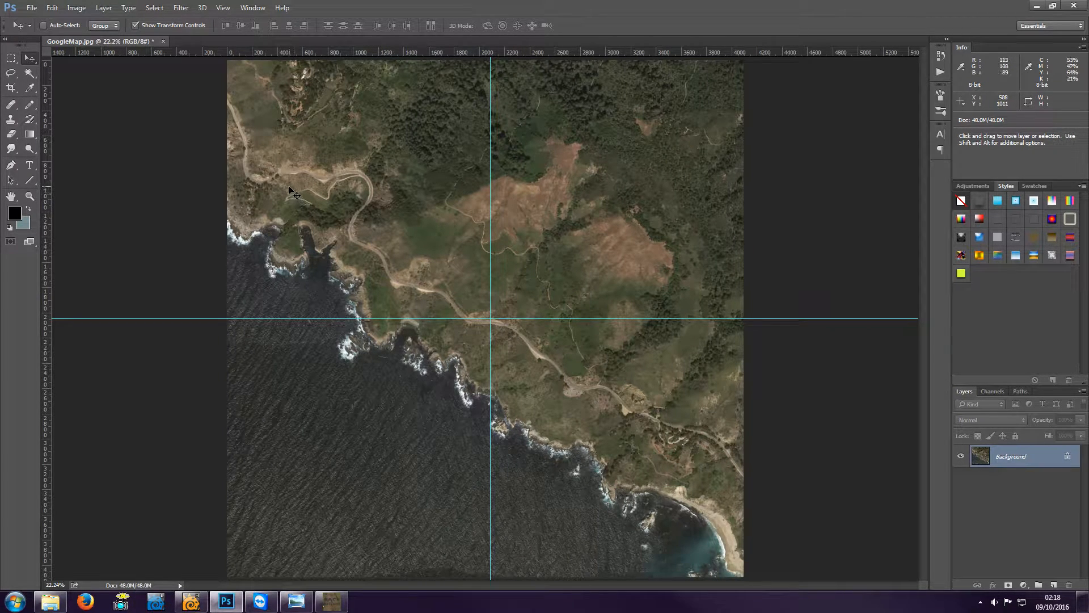
Step: Copy the entire image onto a new layer and delete the Background layer
key("ctrl+a")
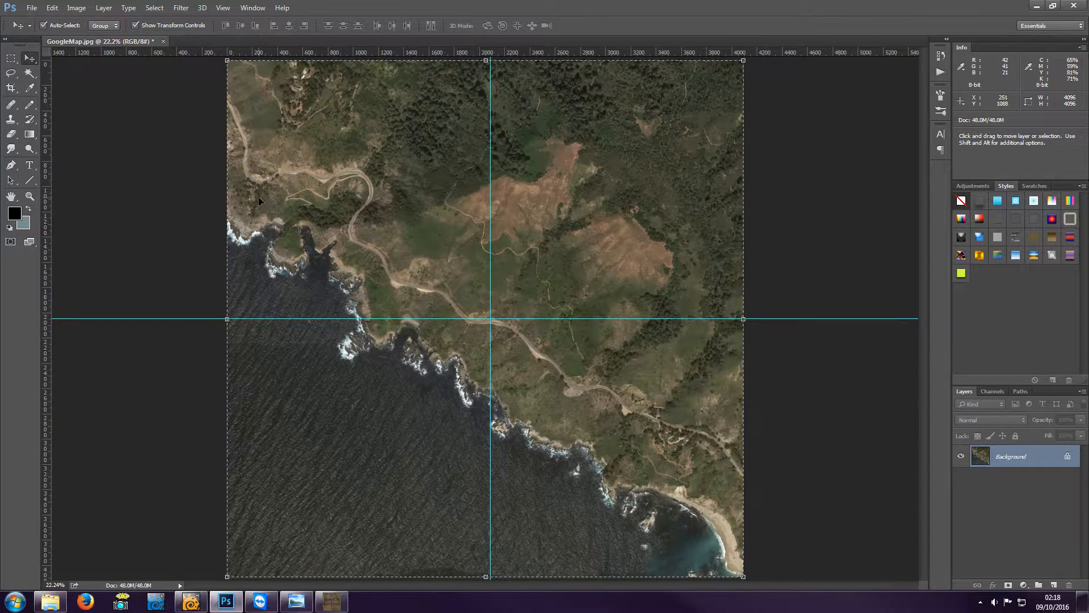
key("ctrl+j")
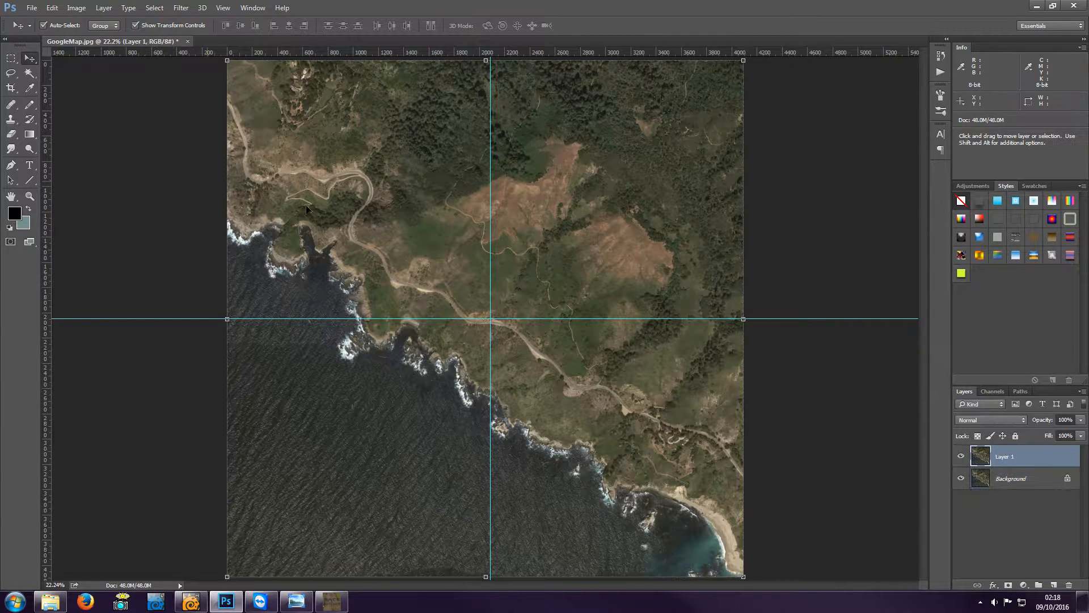
right_click(1009, 484)
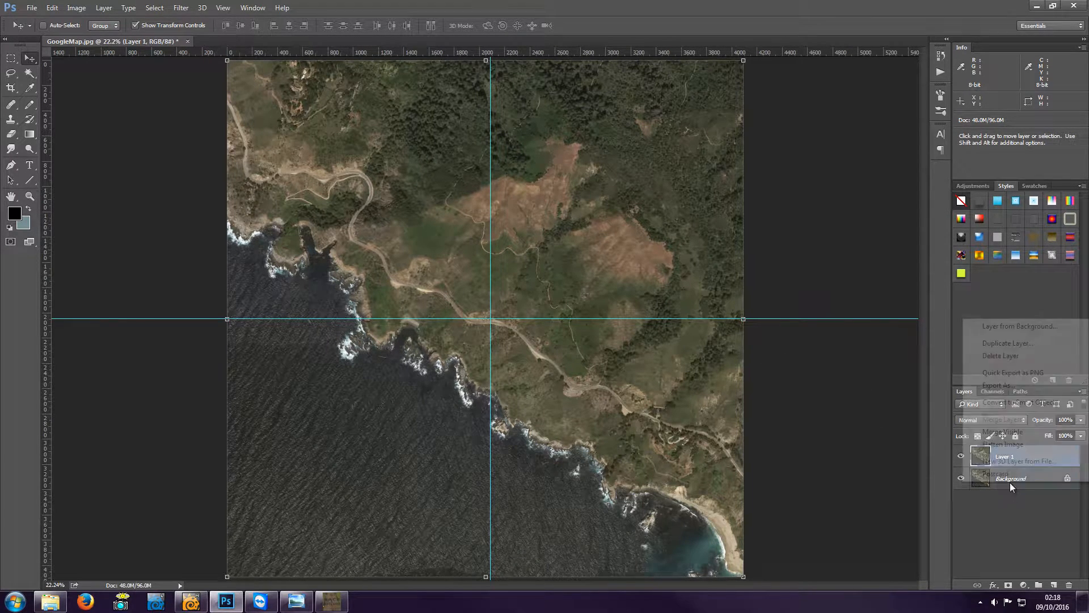
left_click(1004, 358)
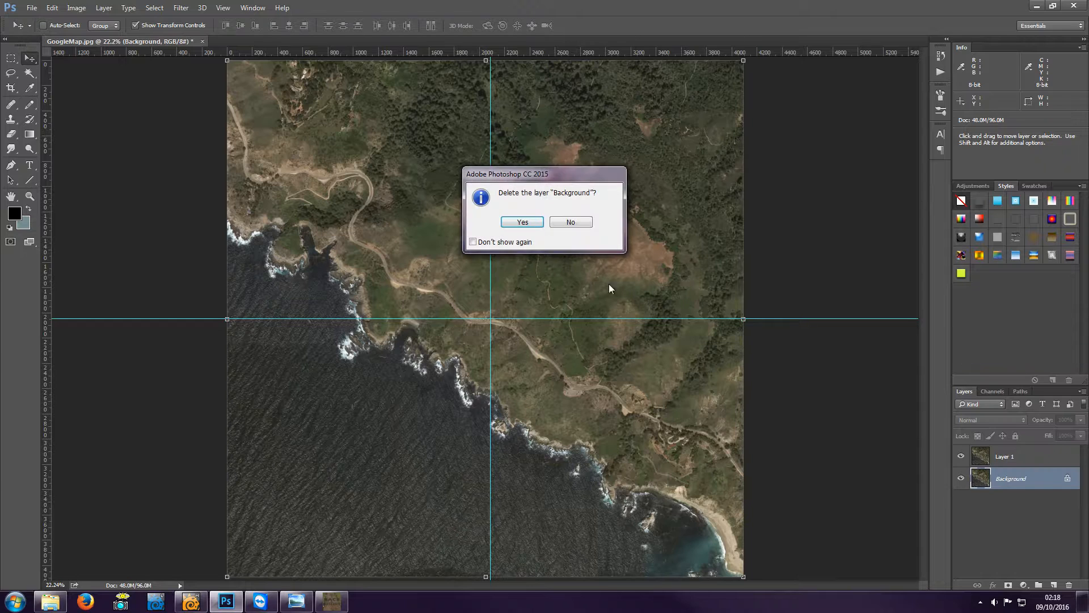
left_click(522, 222)
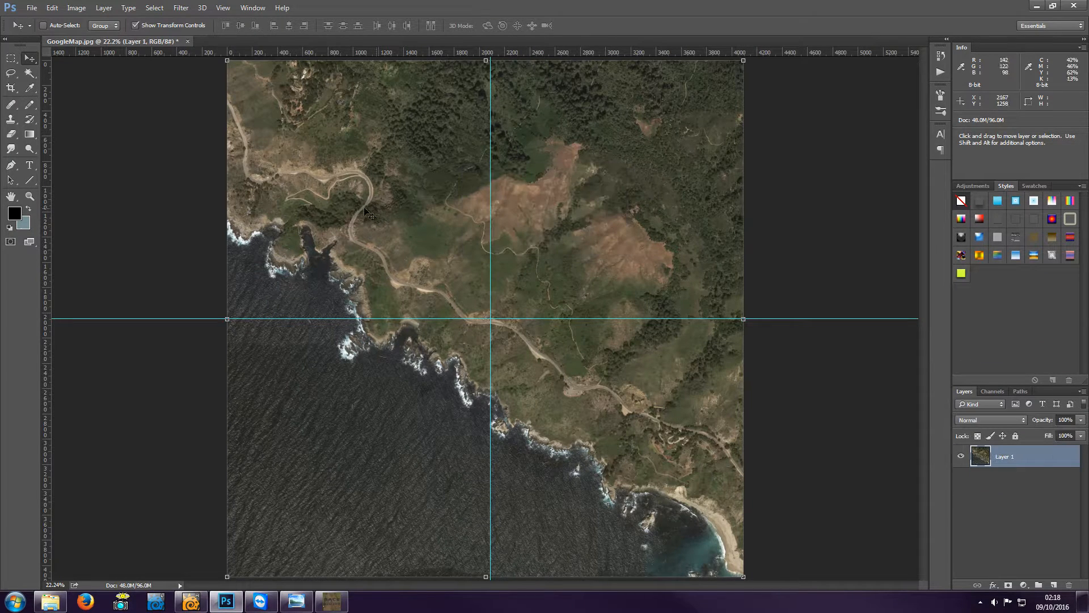
left_click(11, 58)
left_click_drag(751, 59, 759, 313)
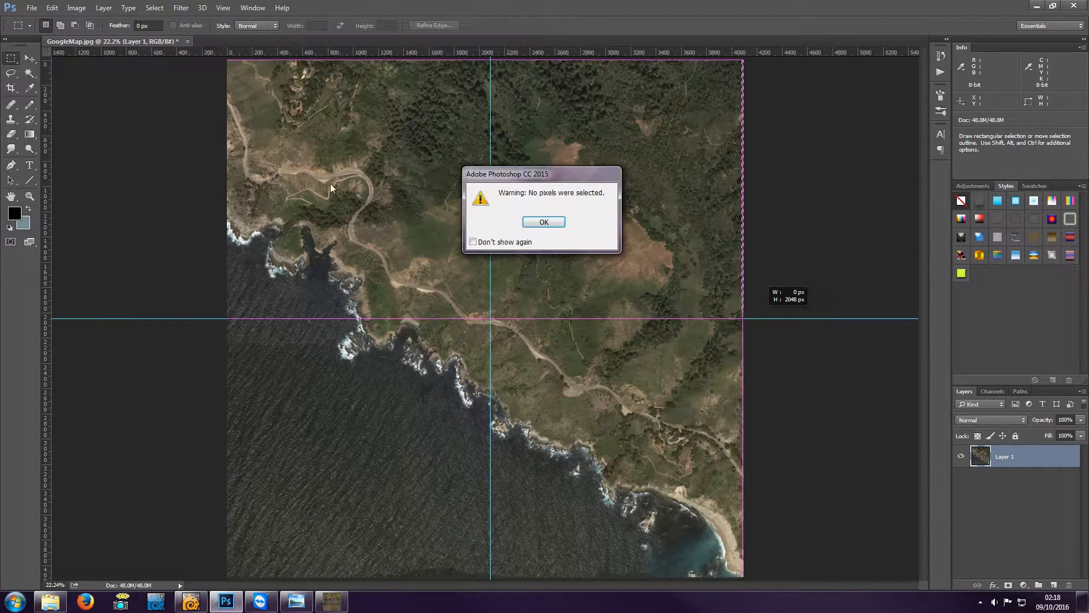
left_click(548, 222)
Step: Move the vertical guide onto the exact horizontal centre of the image
left_click(30, 59)
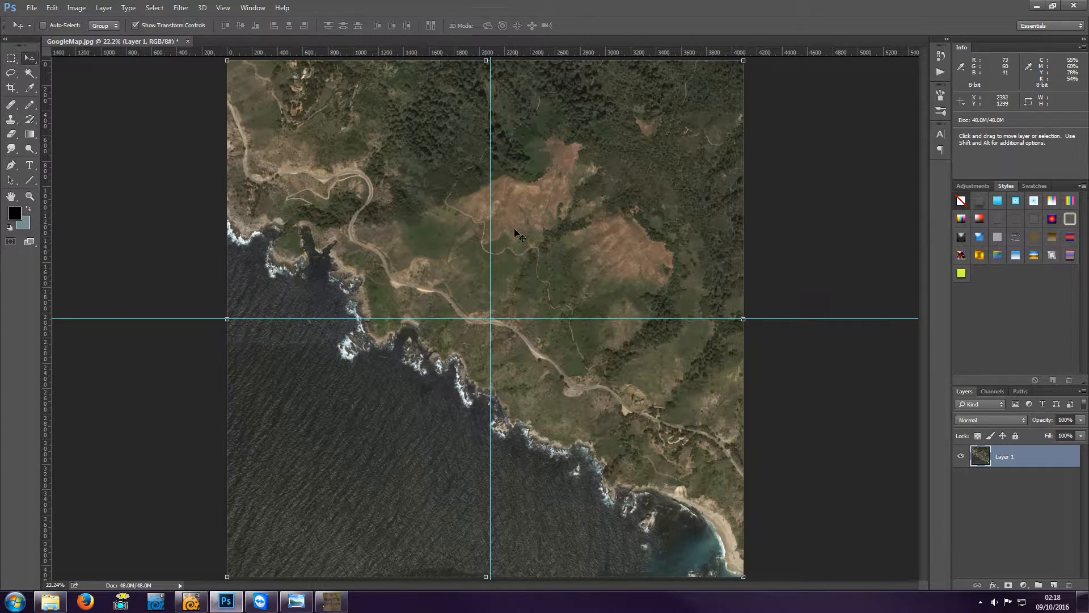
mouse_move(492, 227)
left_mouse_down()
mouse_move(292, 218)
mouse_move(51, 230)
mouse_move(111, 249)
mouse_move(482, 236)
left_mouse_up()
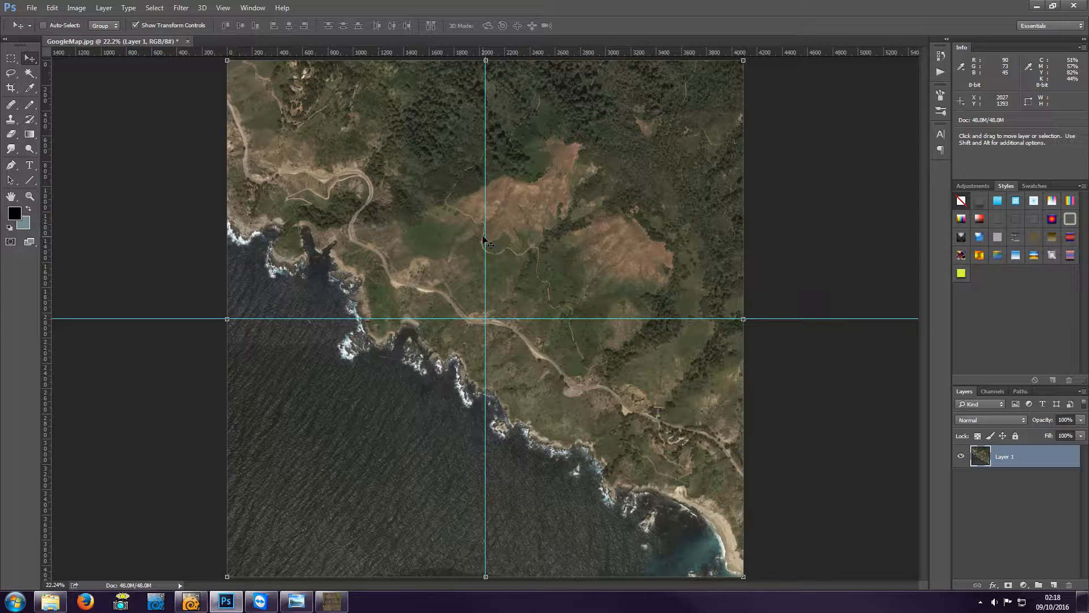
Step: Cut the image's upper-right 2048 × 2048 px quarter onto its own layer and align it back in its original position
left_click(11, 58)
left_click_drag(743, 59, 485, 318)
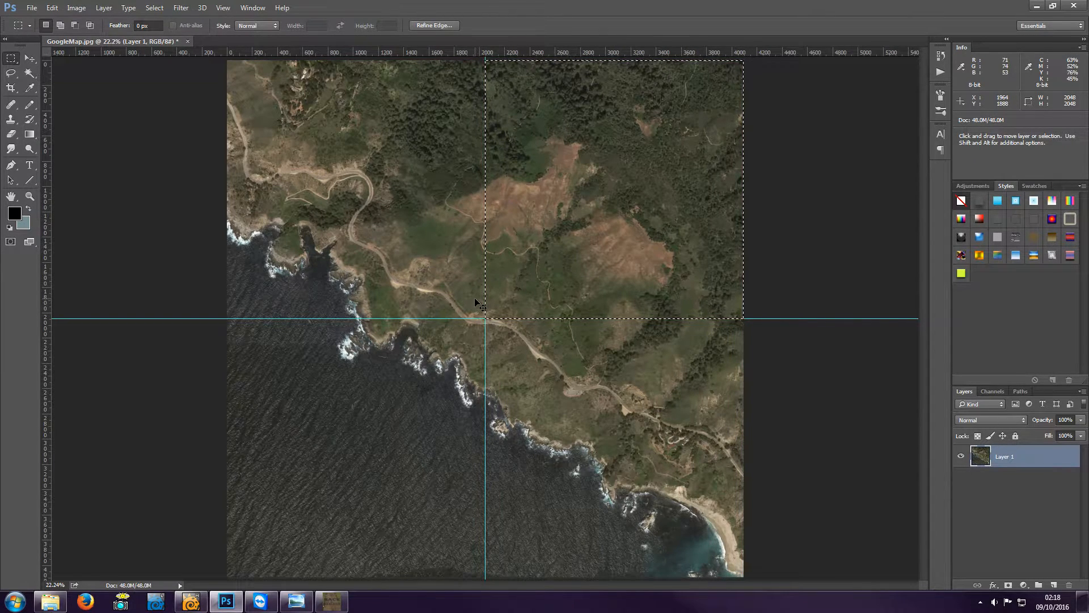
key("ctrl+x")
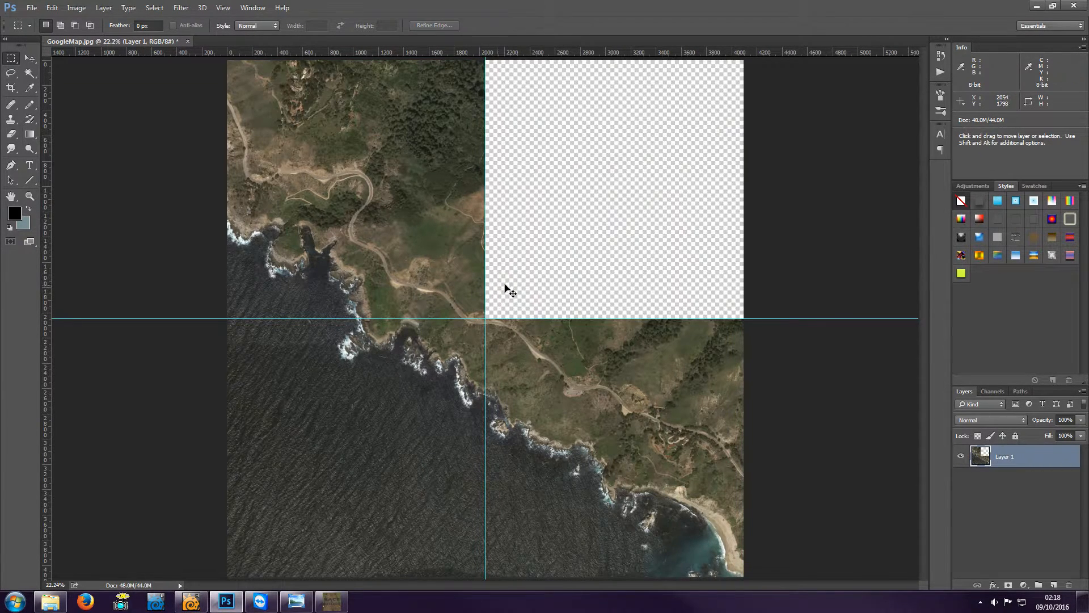
key("ctrl+v")
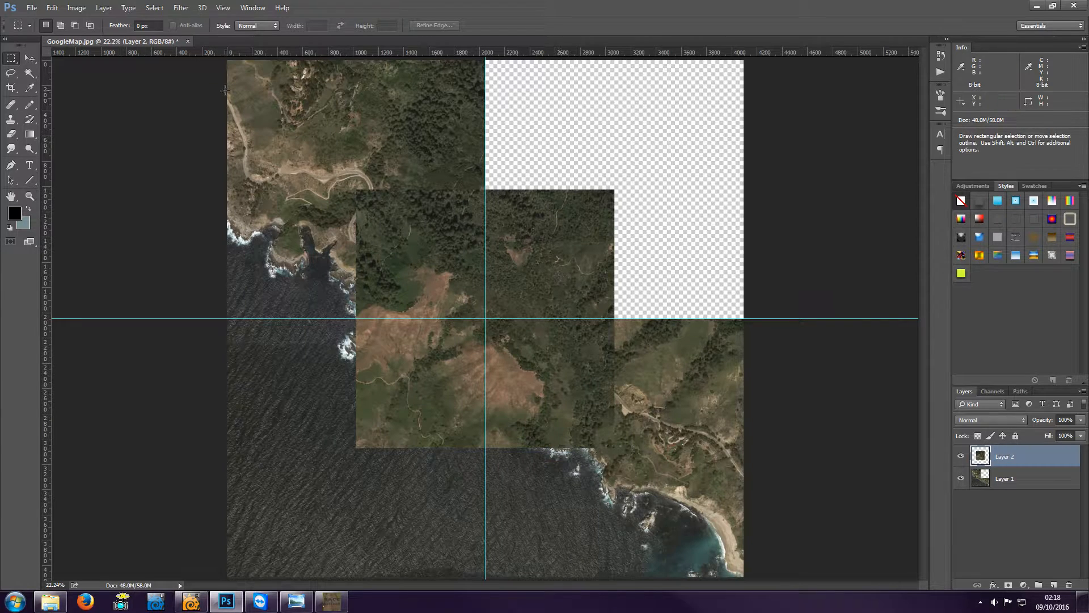
left_click(29, 57)
left_click_drag(533, 250, 656, 129)
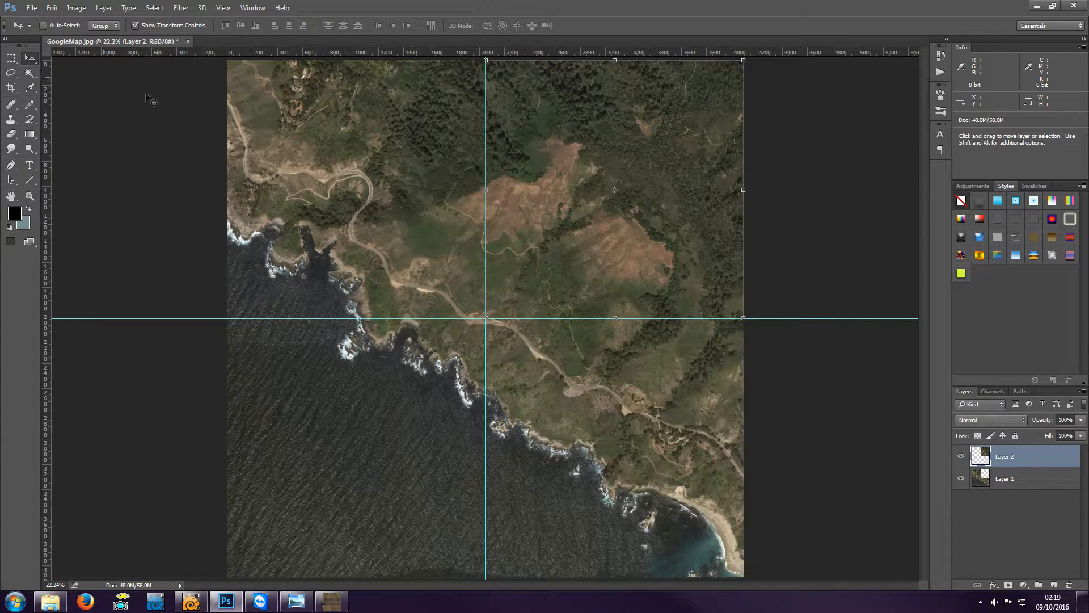
Step: Cut the upper-left quarter of Layer 1 onto its own layer and align it back in its original corner
left_click(1007, 479)
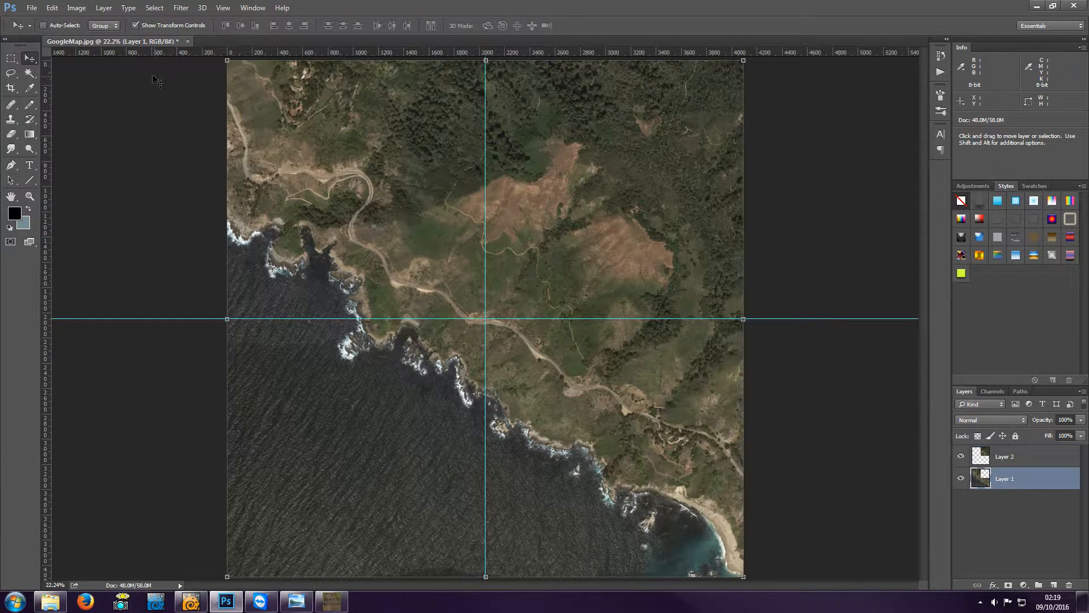
key("m")
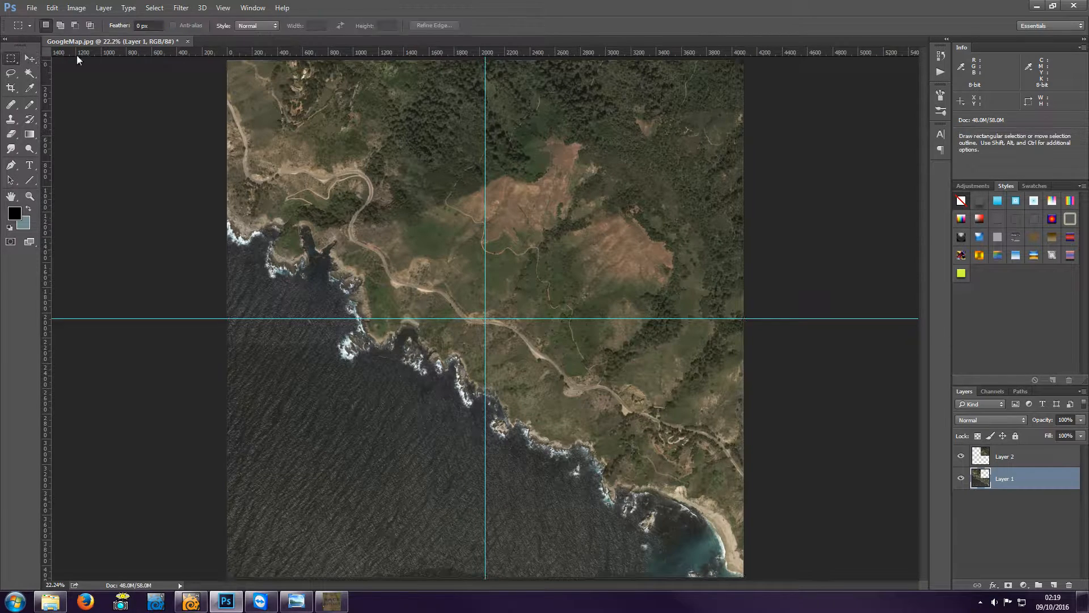
left_click_drag(226, 59, 483, 317)
key("ctrl+shift+j")
key("ctrl+x")
key("ctrl+v")
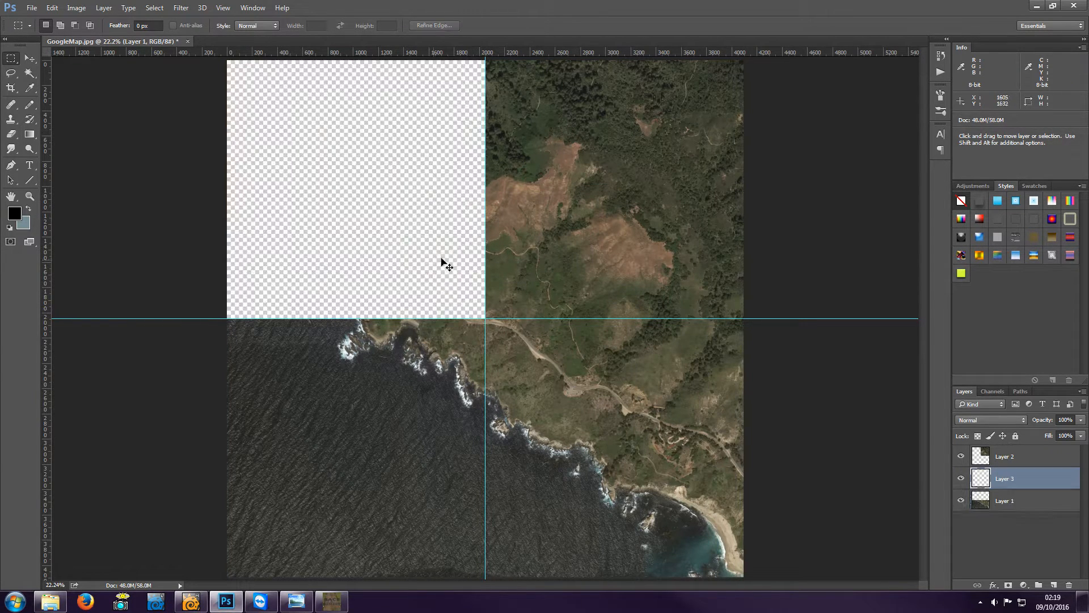
key("v")
left_click_drag(429, 264, 299, 134)
Step: Cut the lower-left 2048 × 2048 px quarter of Layer 1 onto its own layer and align it back in its original corner
left_click(1016, 504)
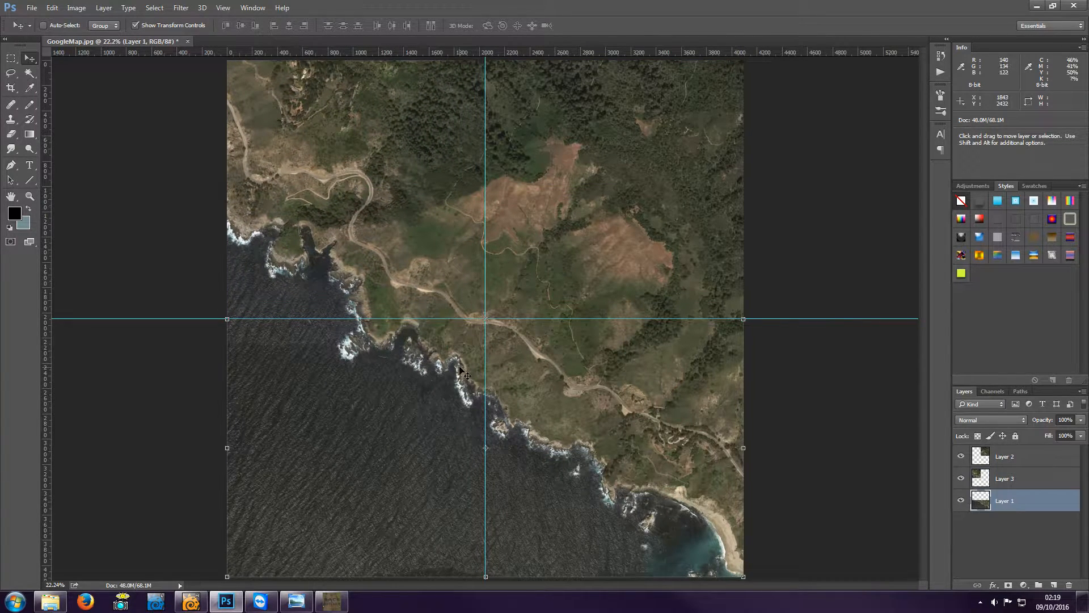
key("m")
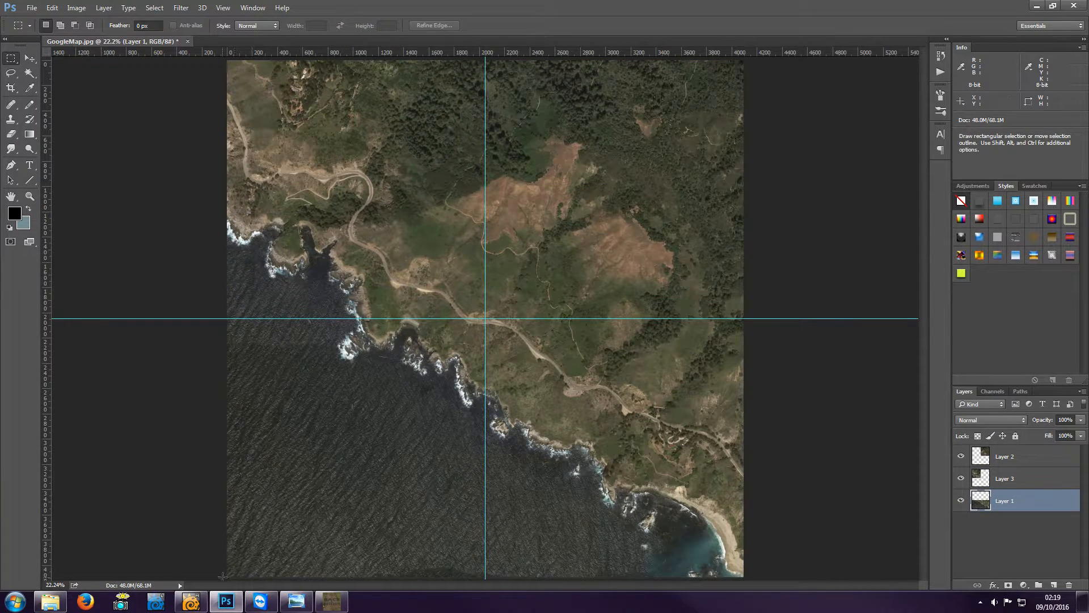
left_click_drag(221, 579, 481, 321)
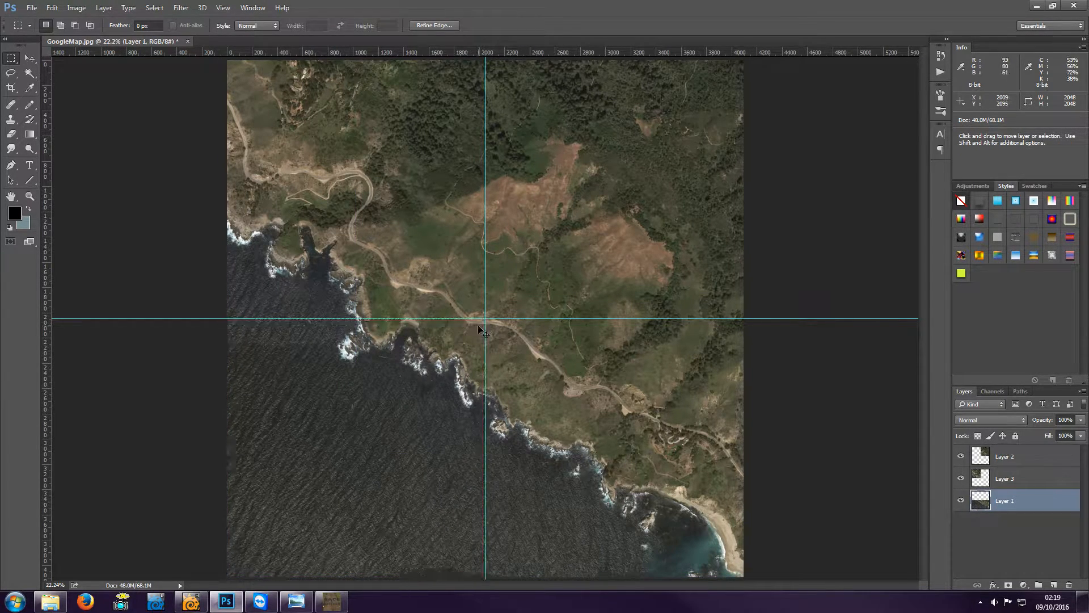
key("ctrl+x")
key("ctrl+v")
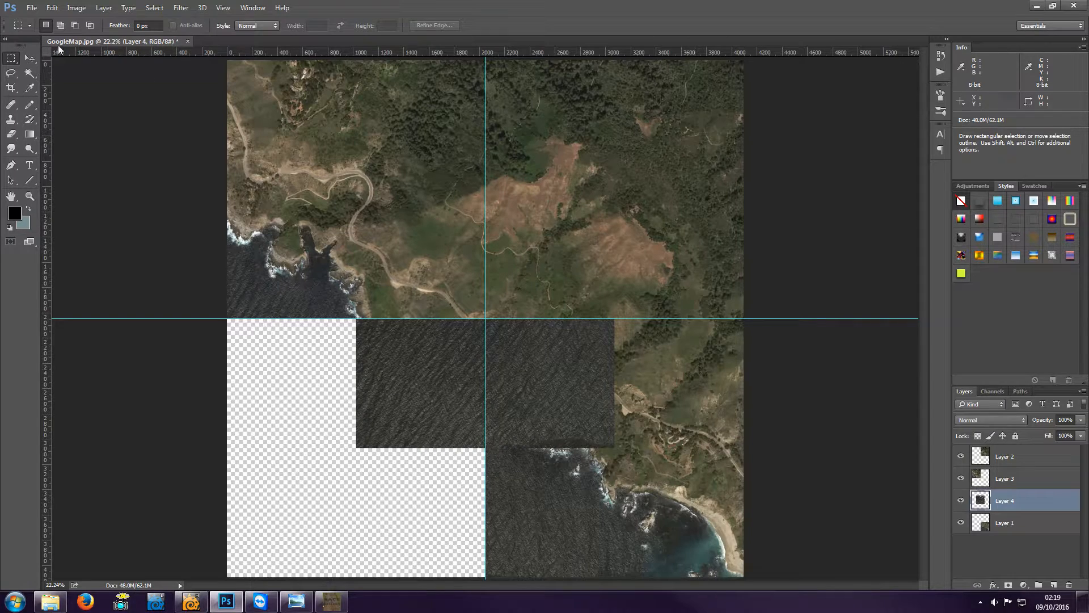
left_click(30, 58)
left_click_drag(417, 363, 285, 485)
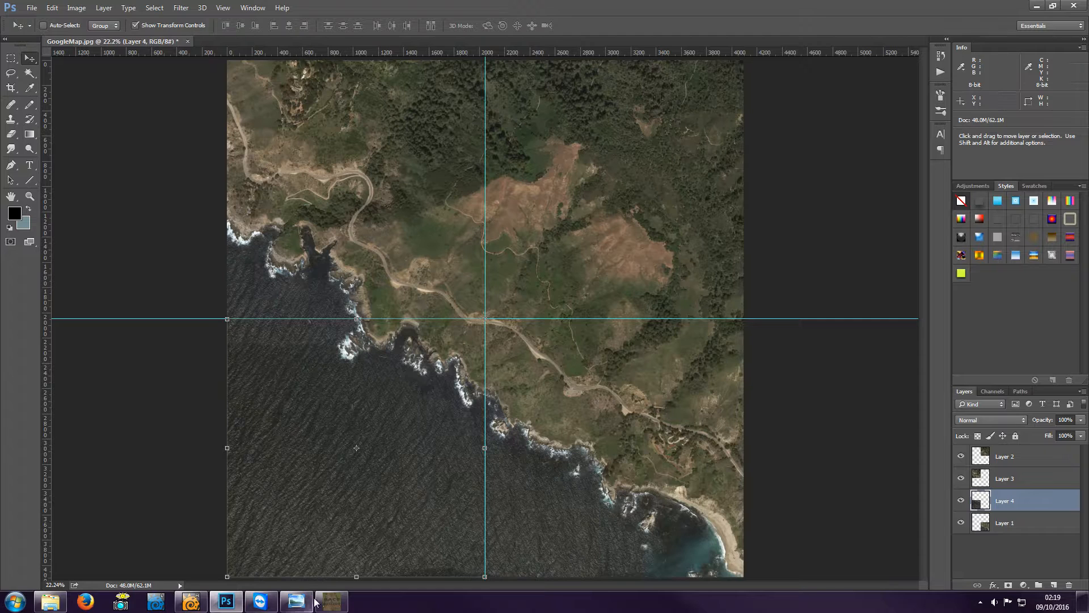
Step: Switch to LightWave Modeler and look up the GoogleMap.jpg entry in the Image Editor
left_click(192, 603)
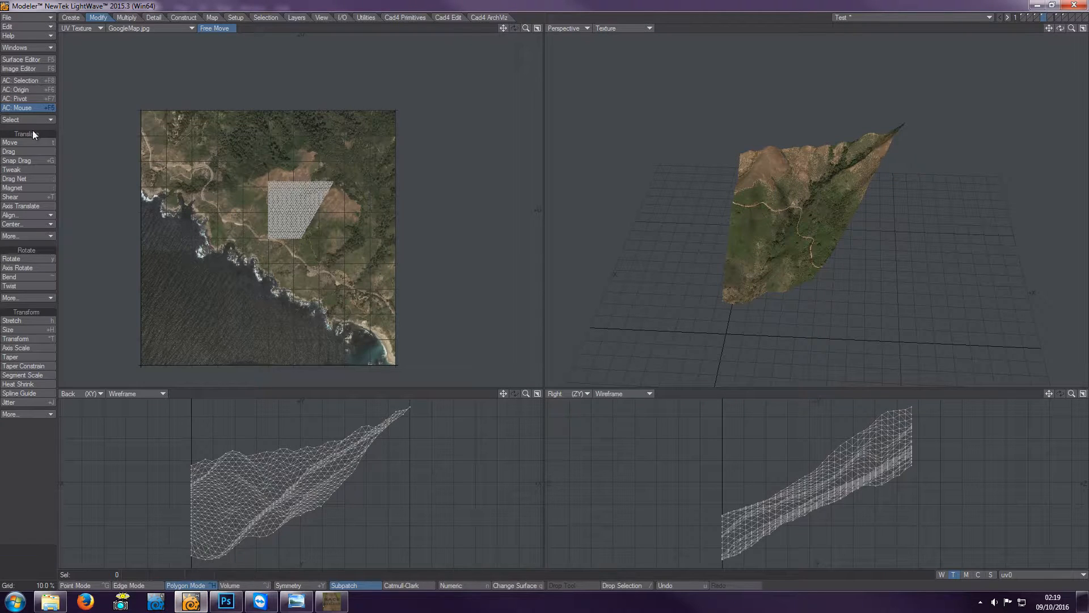
left_click(51, 69)
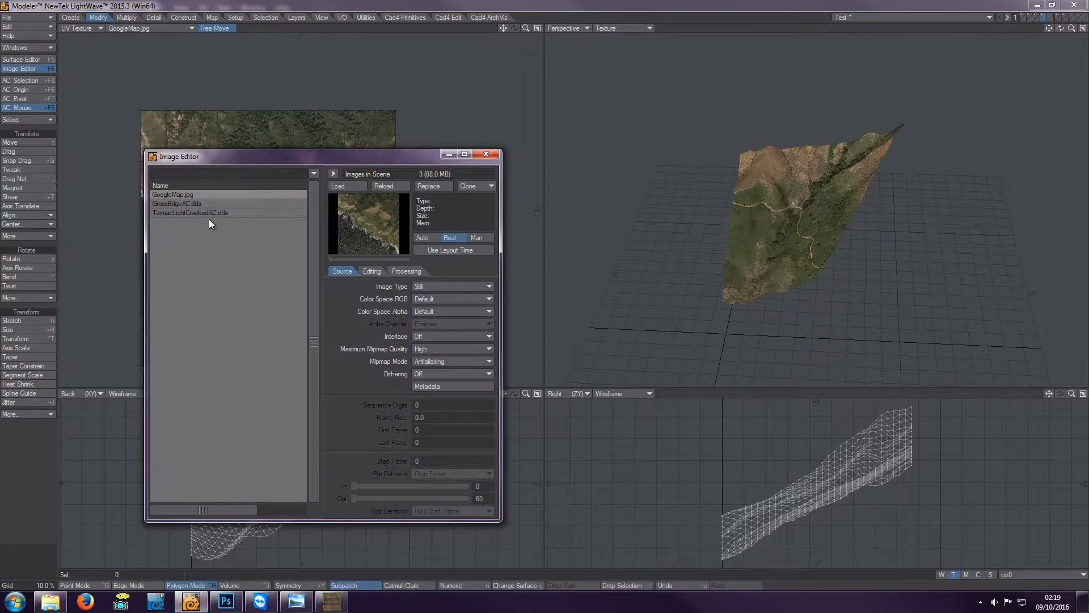
left_click(185, 195)
left_click(487, 154)
Step: Return to Photoshop, create a 2048 × 2048 px RGB document at 72 pixels/inch with a white background, and go back to GoogleMap.jpg
mouse_move(333, 606)
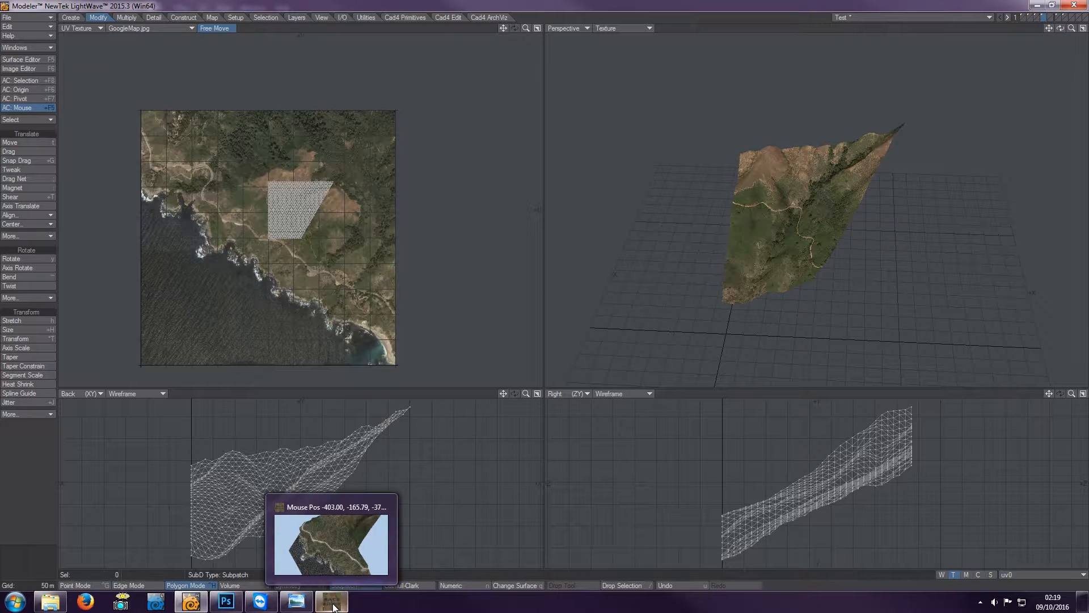
left_click(226, 602)
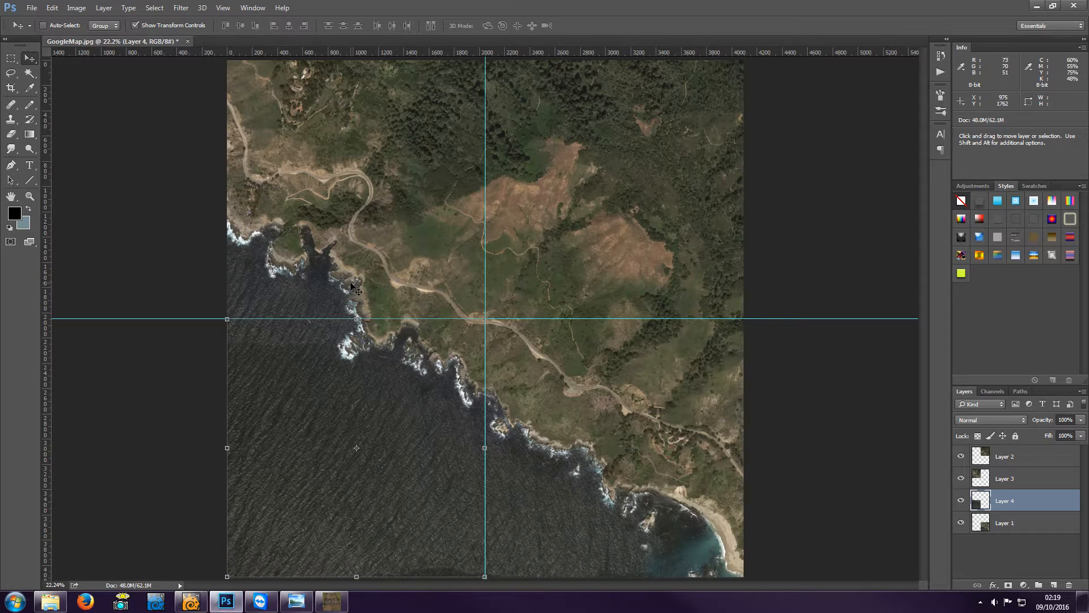
left_click(33, 8)
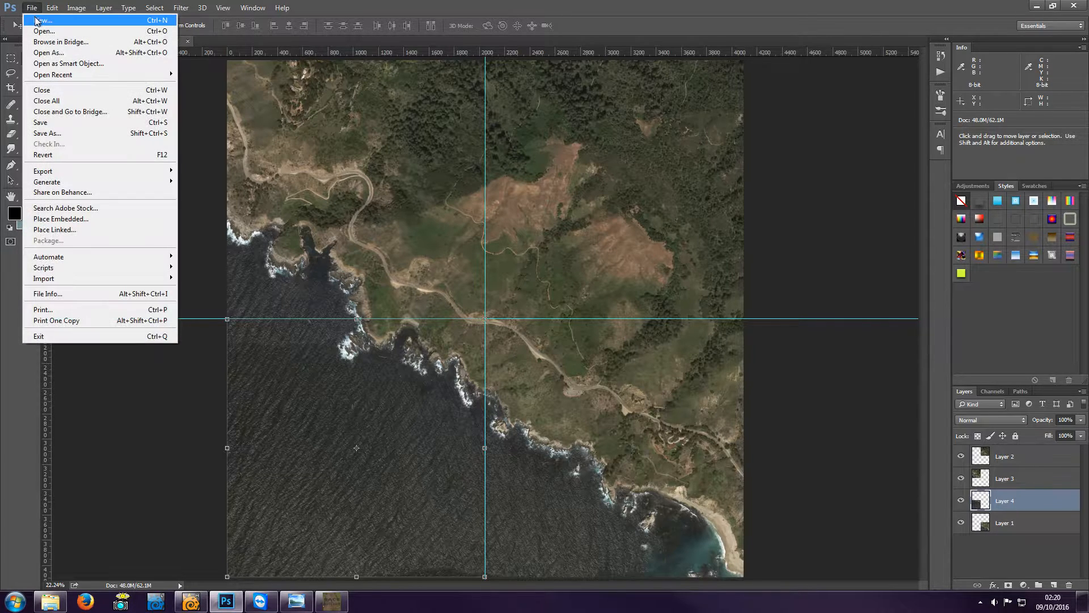
left_click(37, 17)
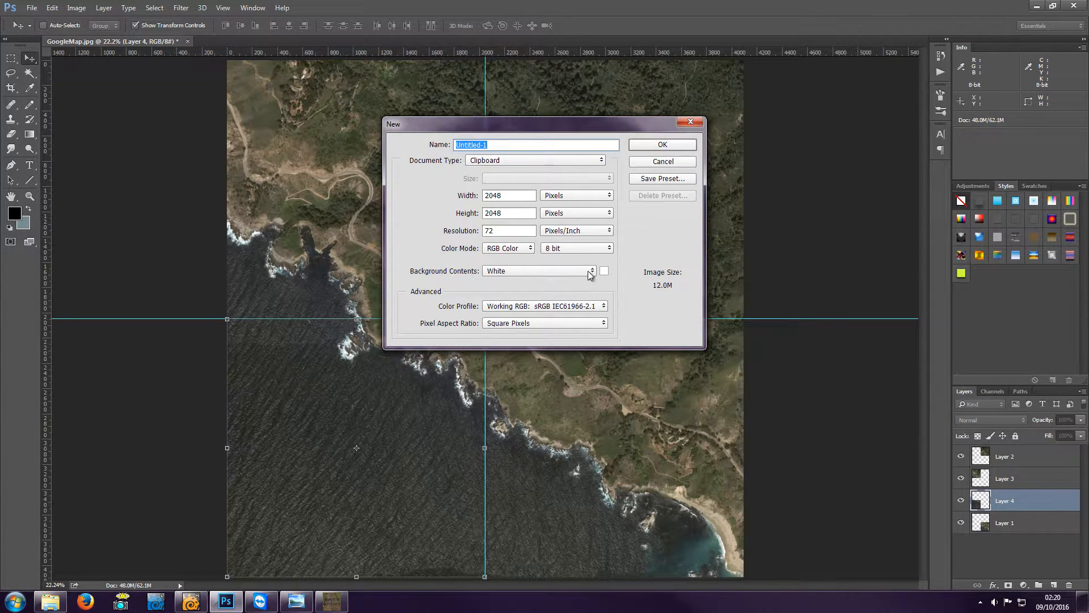
left_click(667, 147)
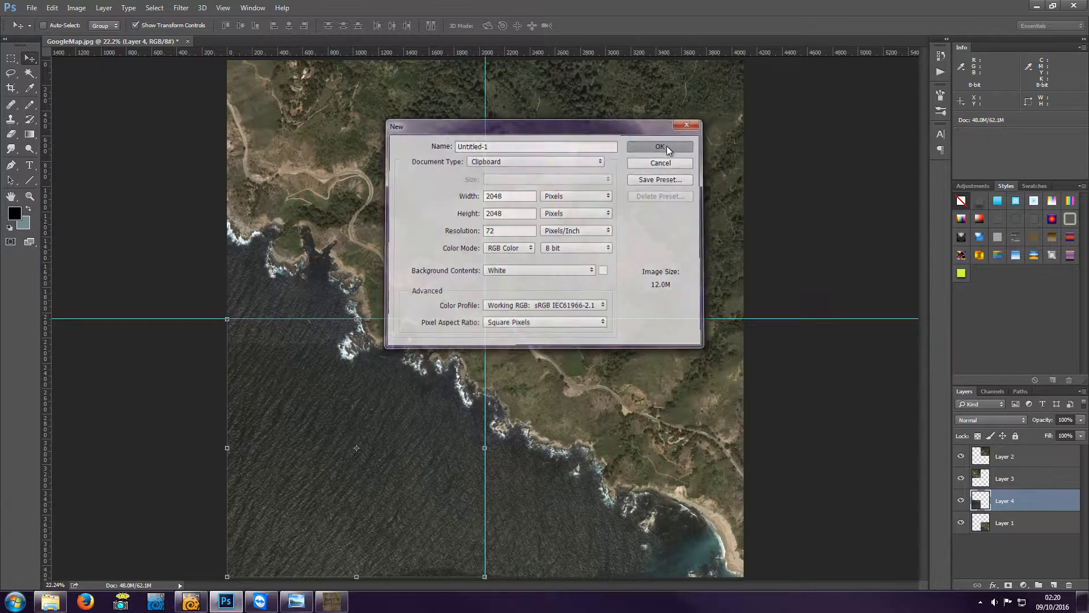
left_click(97, 40)
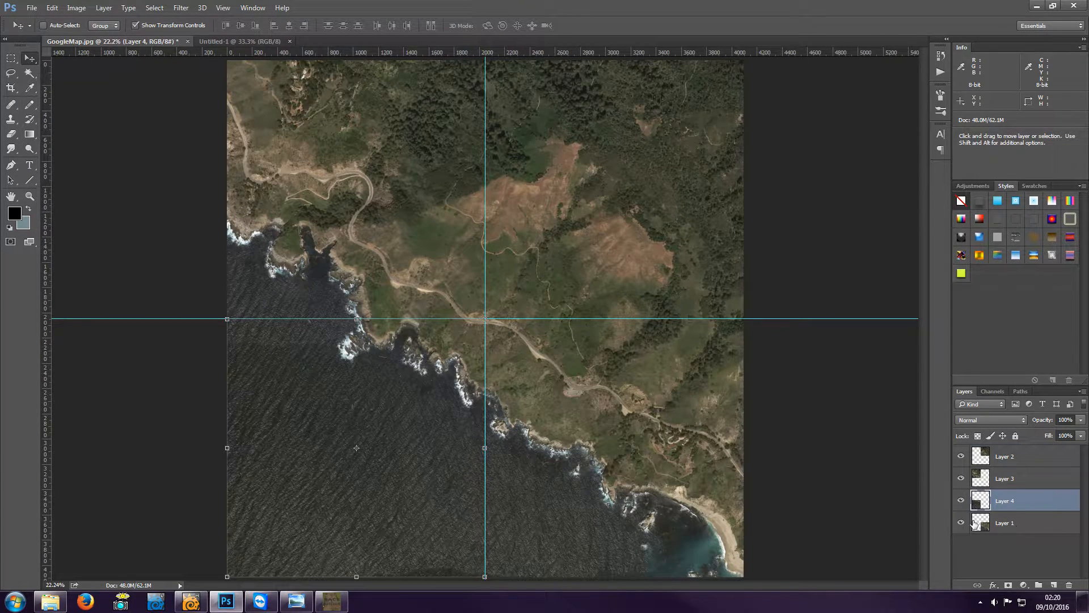
Step: Cut the lower-left quarter from Layer 4, paste it into the blank 2048 px document and merge it down onto the background
key("ctrl")
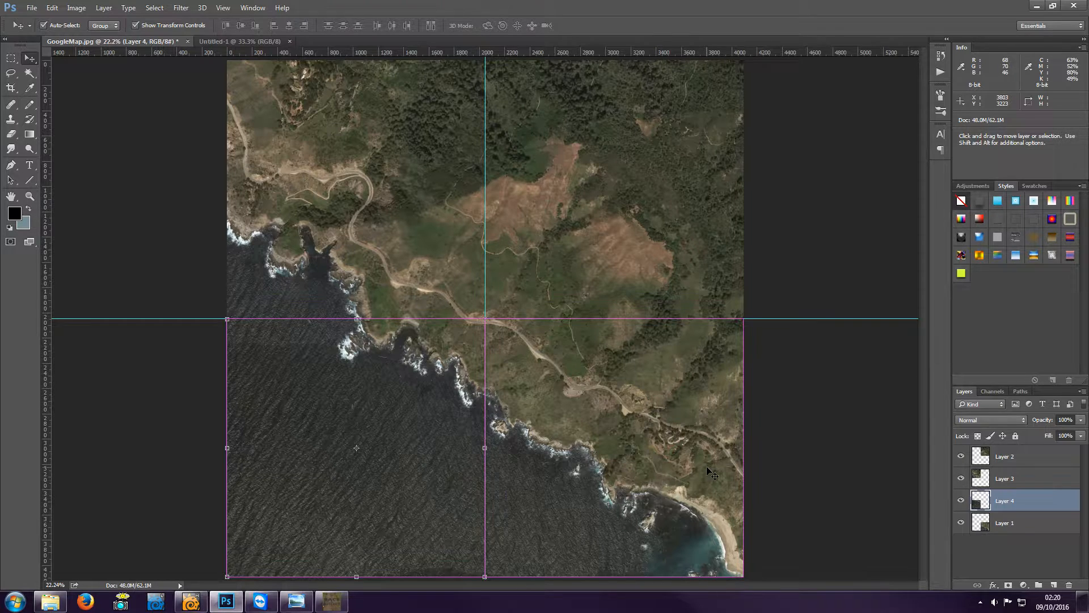
key("ctrl+a")
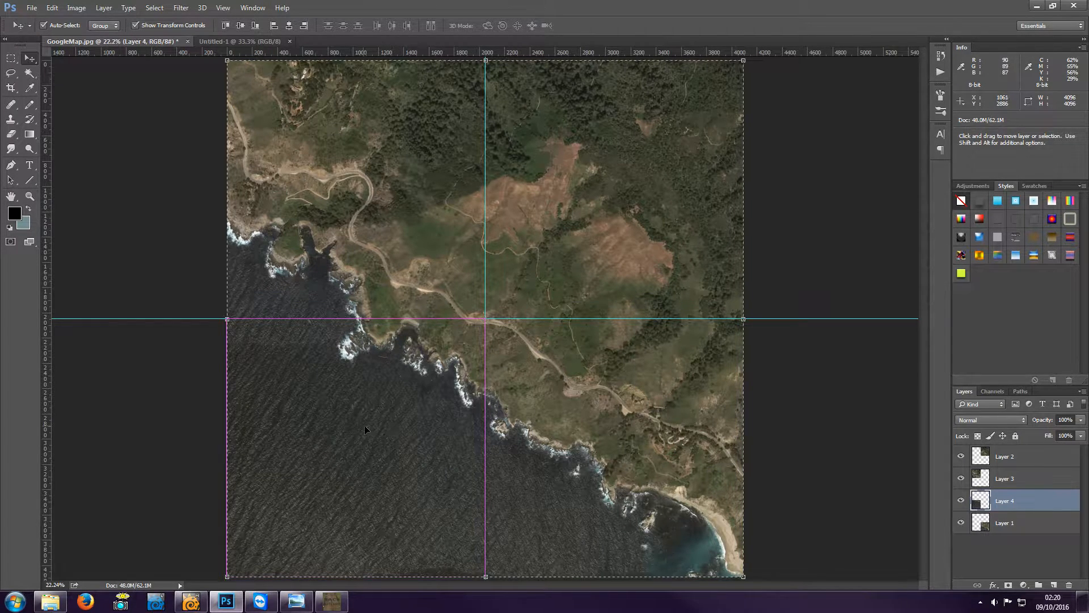
key("ctrl+x")
left_click(239, 41)
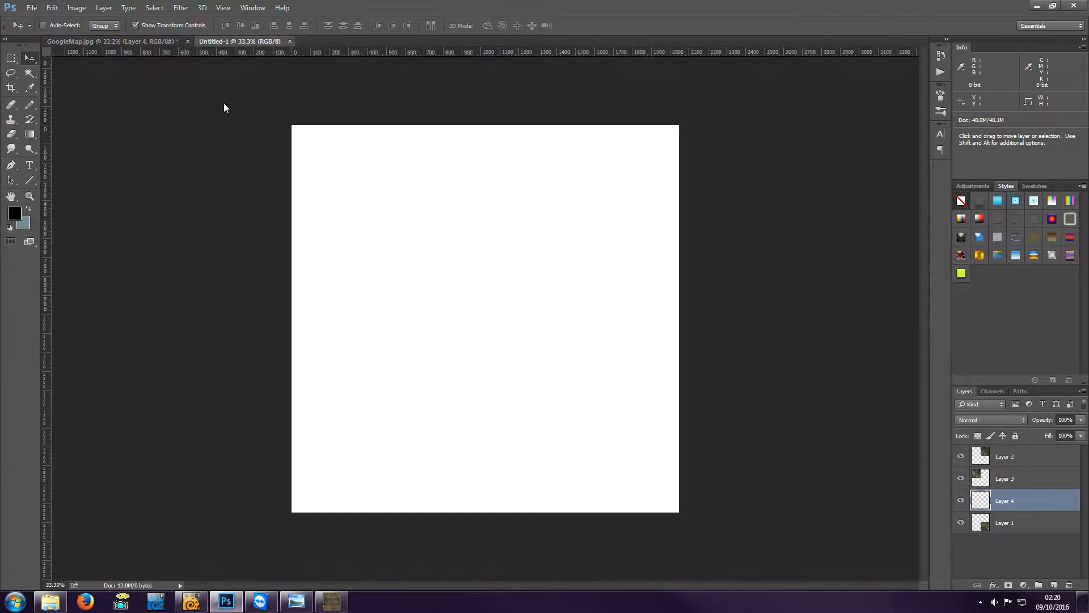
key("ctrl+v")
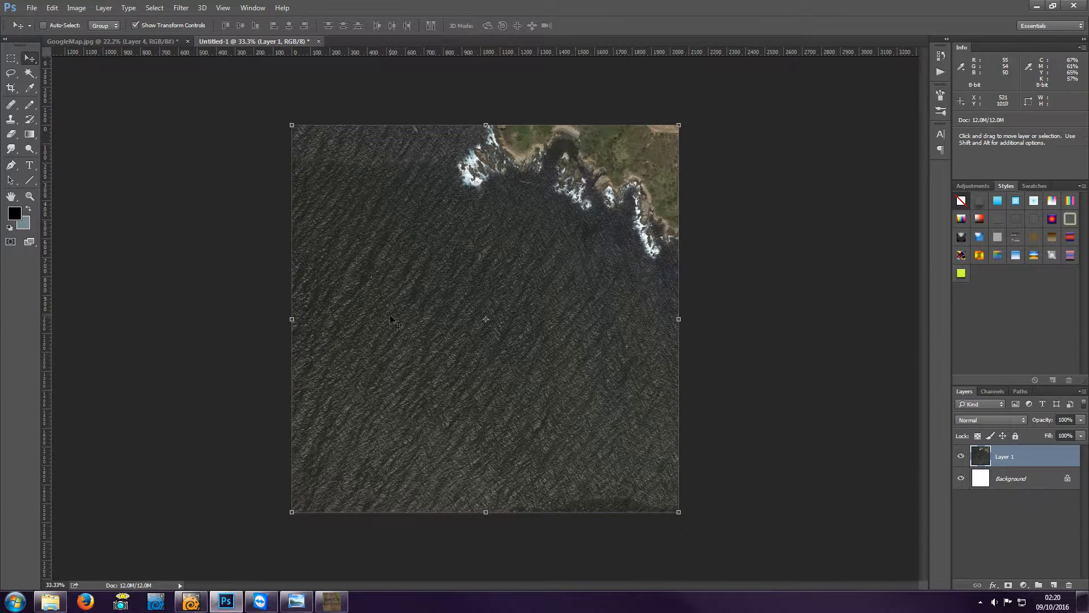
key("ctrl+e")
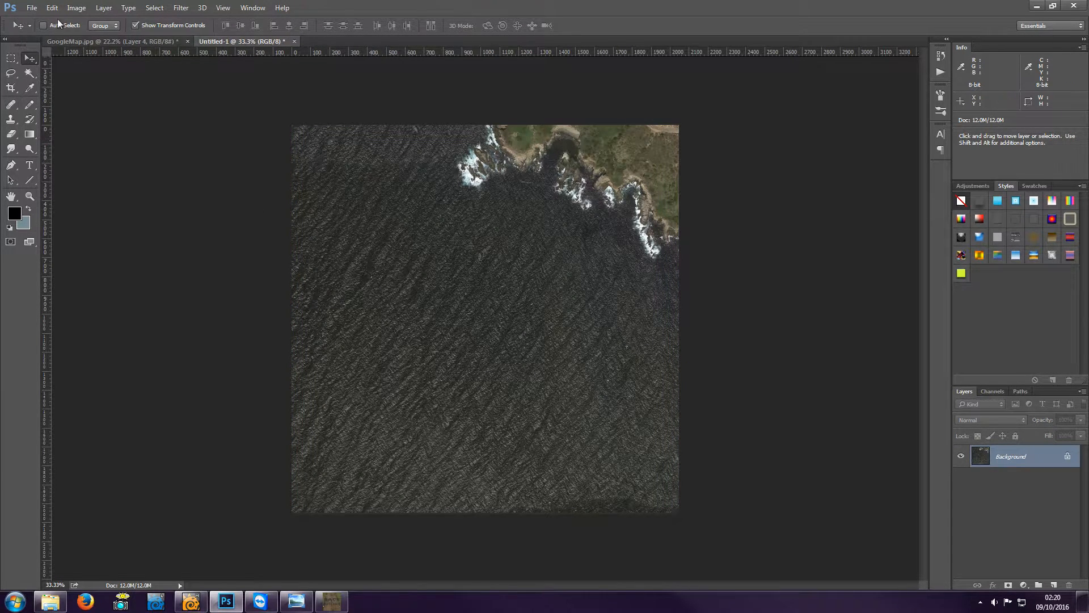
Step: Save the lower-left quarter as Map1.jpg at maximum JPEG quality 12 in the Documents folder Race Track Builder\TEST\Export\test\texture
left_click(32, 8)
left_click(57, 141)
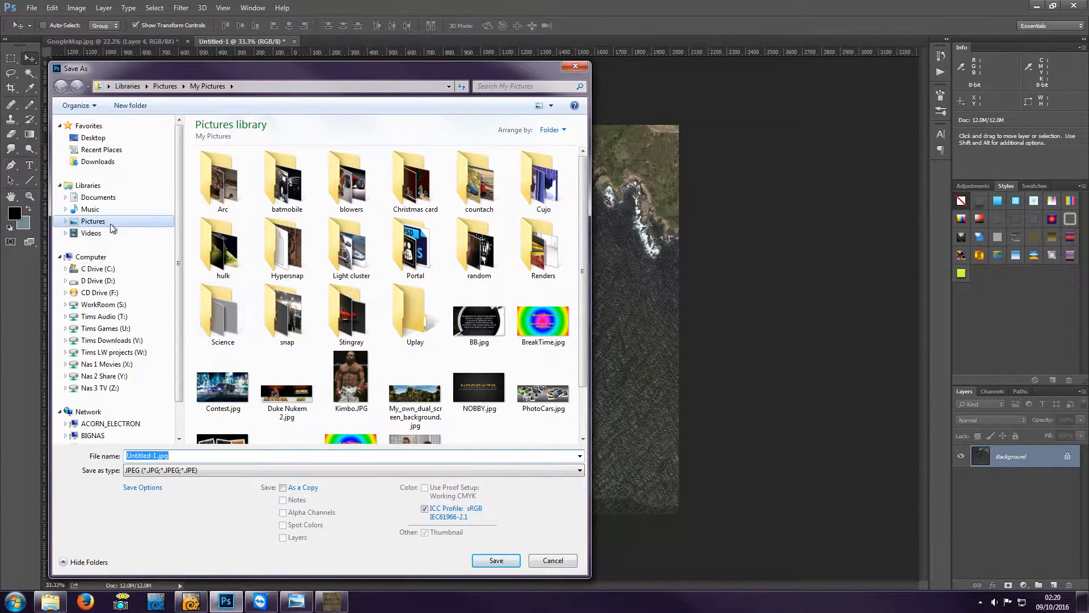
left_click(98, 198)
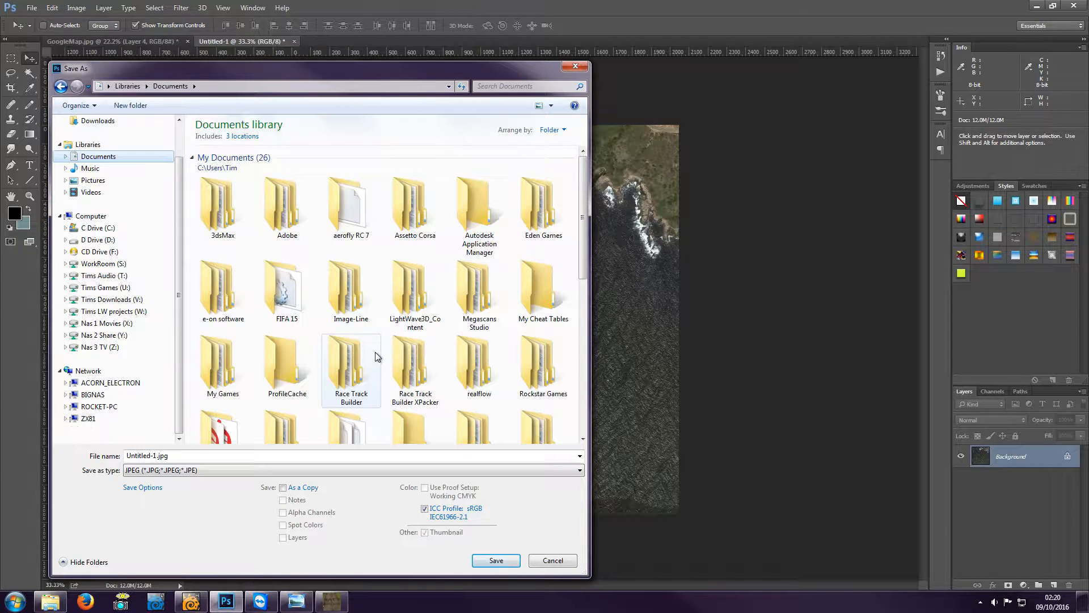
double_click(335, 352)
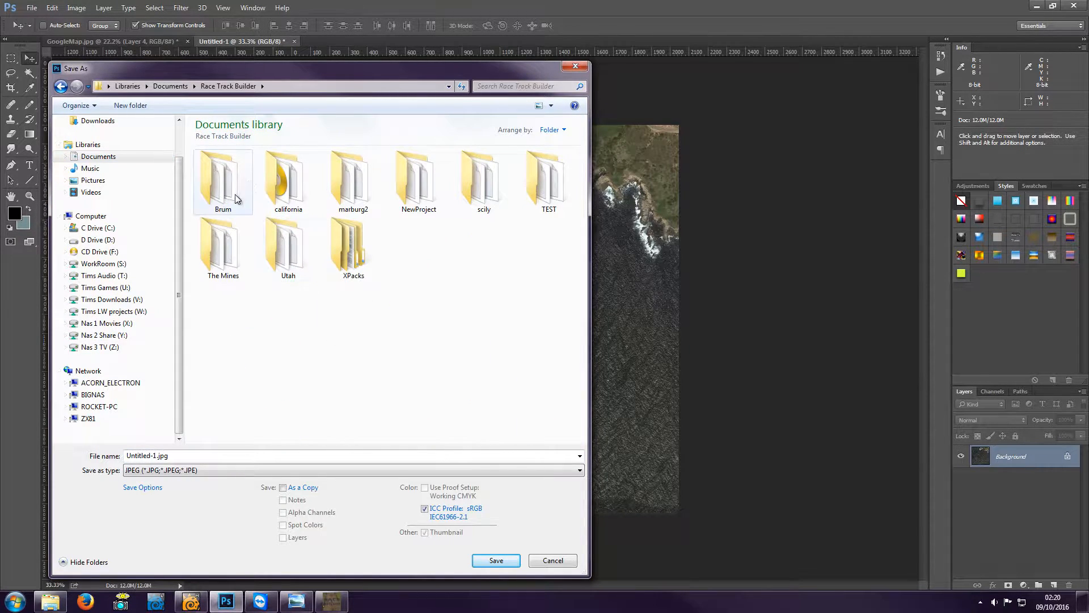
double_click(547, 182)
double_click(225, 181)
double_click(221, 179)
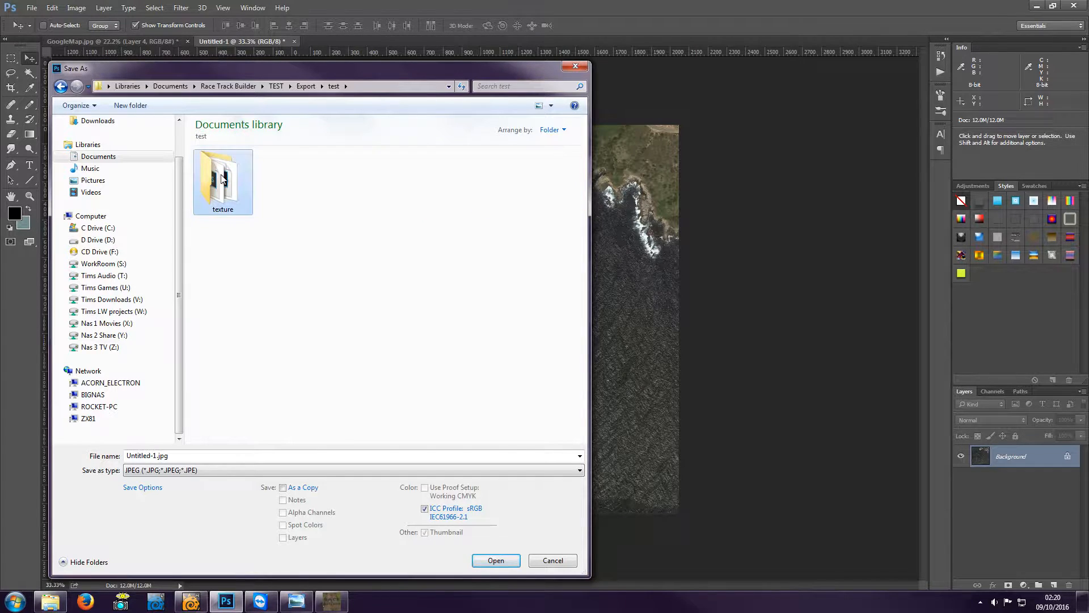
double_click(221, 180)
left_click(181, 456)
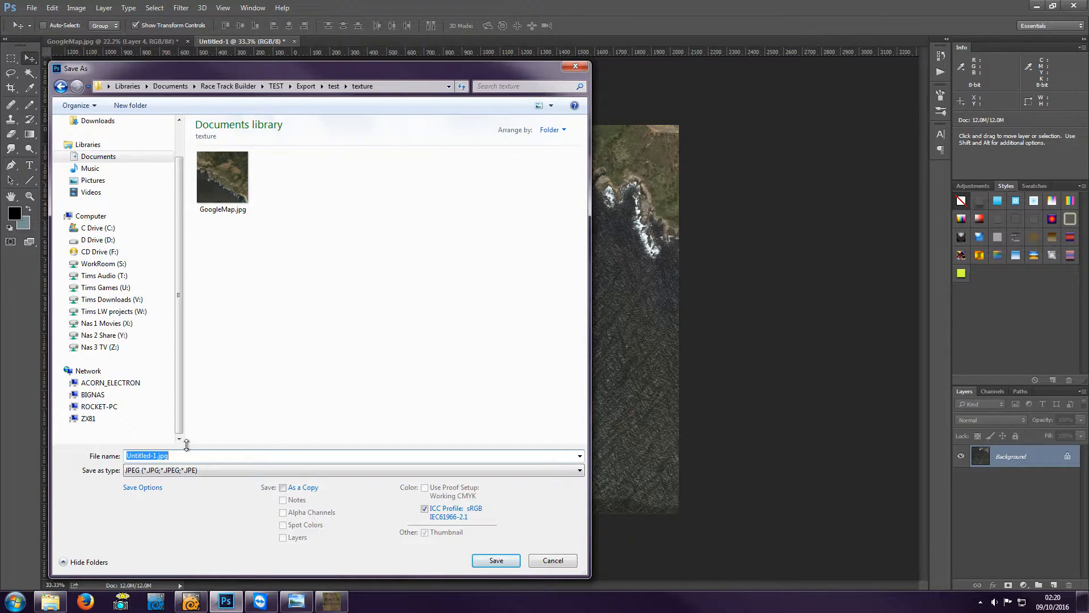
type("Map1")
key("Return")
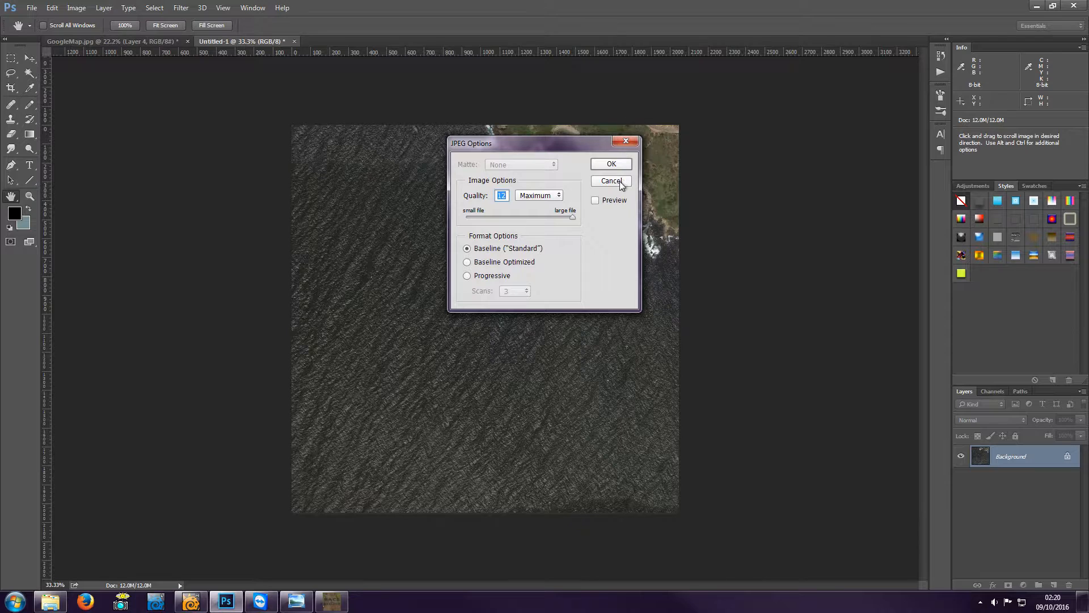
left_click(611, 164)
Step: Cut the lower-right quarter from Layer 1 of GoogleMap.jpg, paste it into Map1.jpg and merge it down
left_click(136, 41)
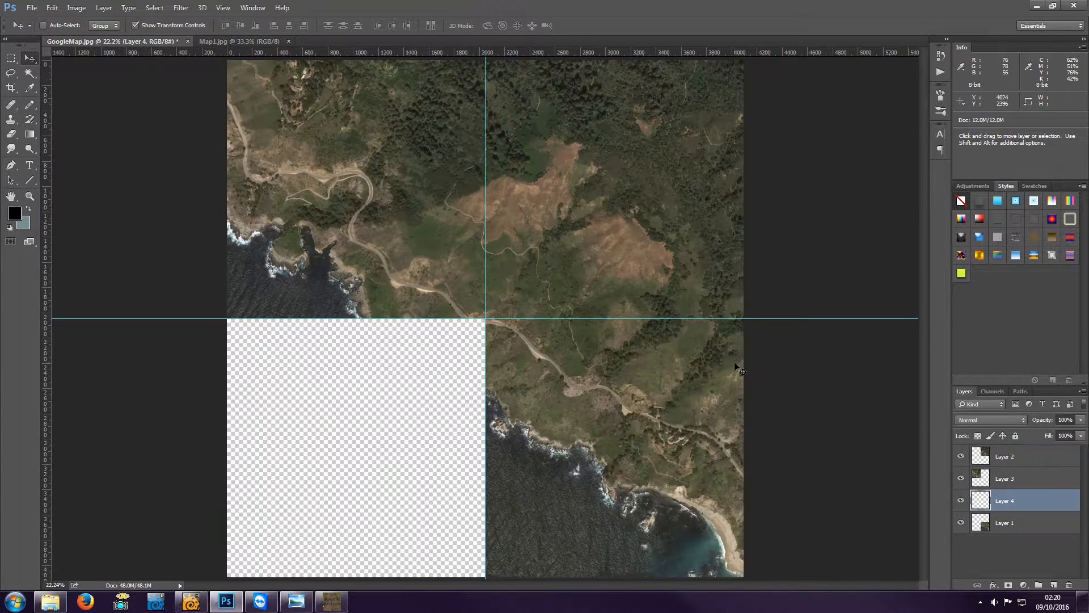
left_click(1015, 526)
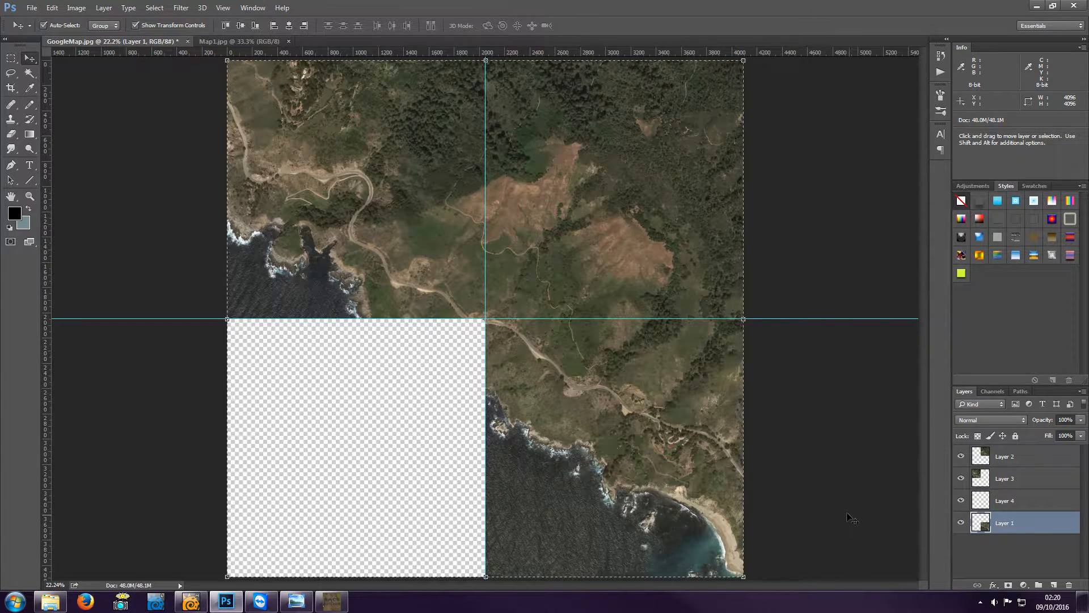
key("Delete")
left_click(234, 38)
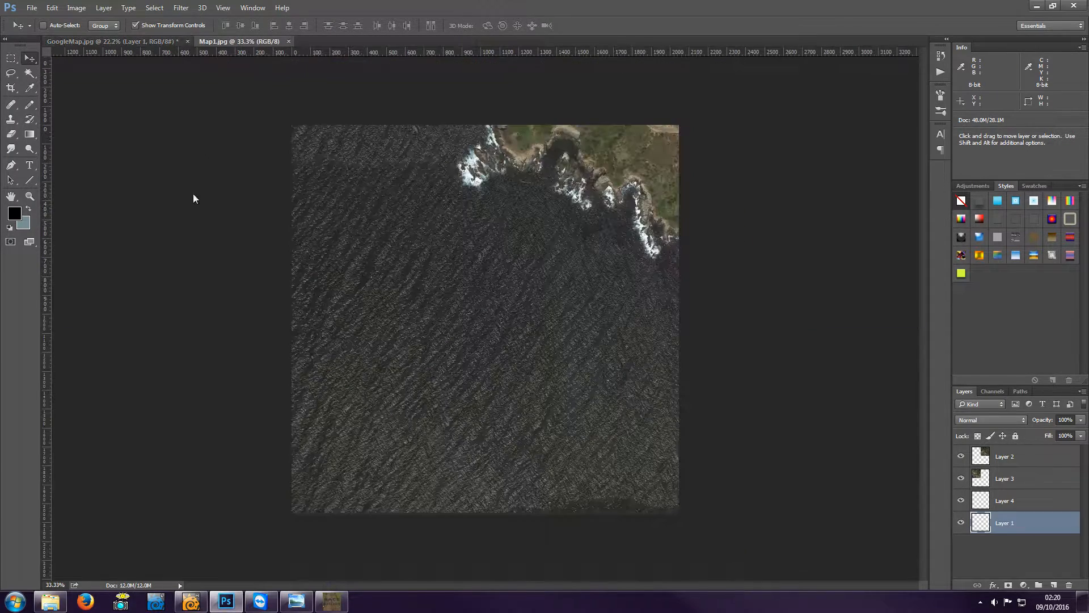
key("ctrl+v")
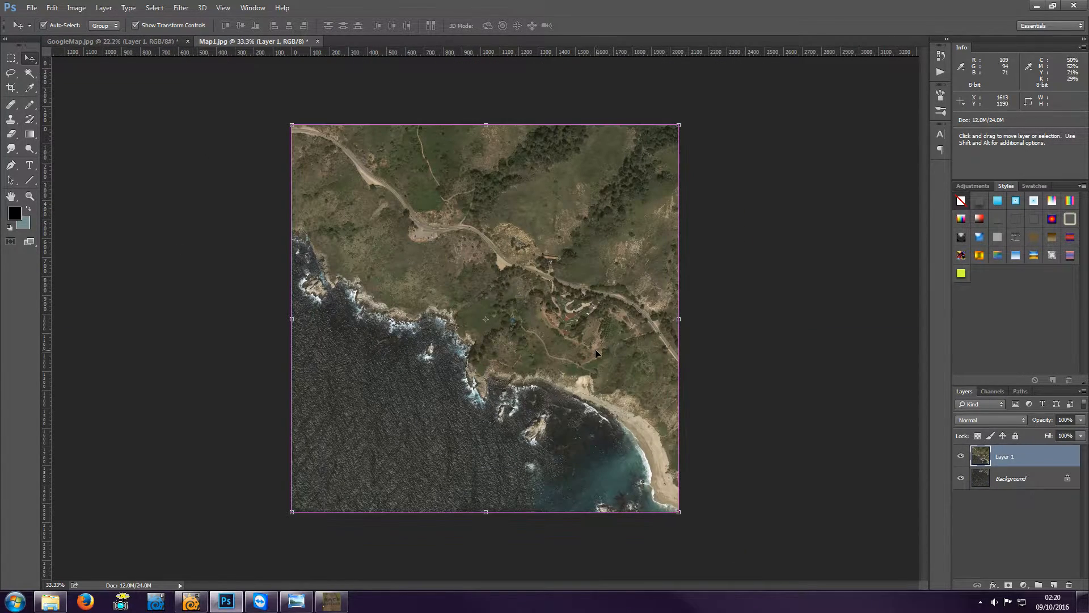
key("ctrl+e")
Step: Save the lower-right quarter as a new JPEG named Map2.jpg in the same texture folder
left_click(27, 7)
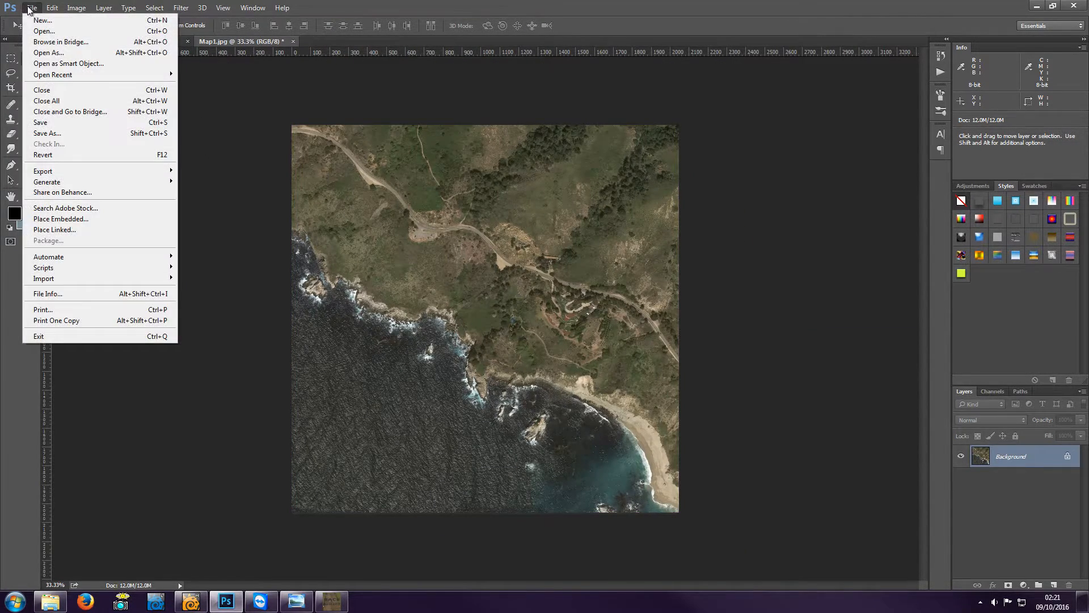
left_click(55, 129)
key("Right")
key("Left")
key("Left")
key("Left")
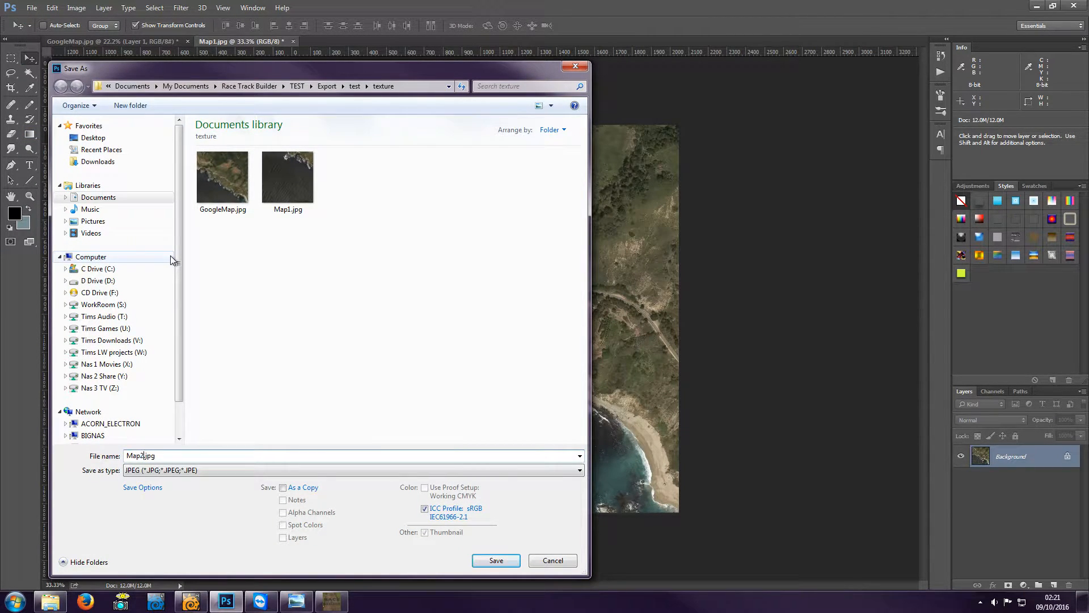
key("Return")
key("Return")
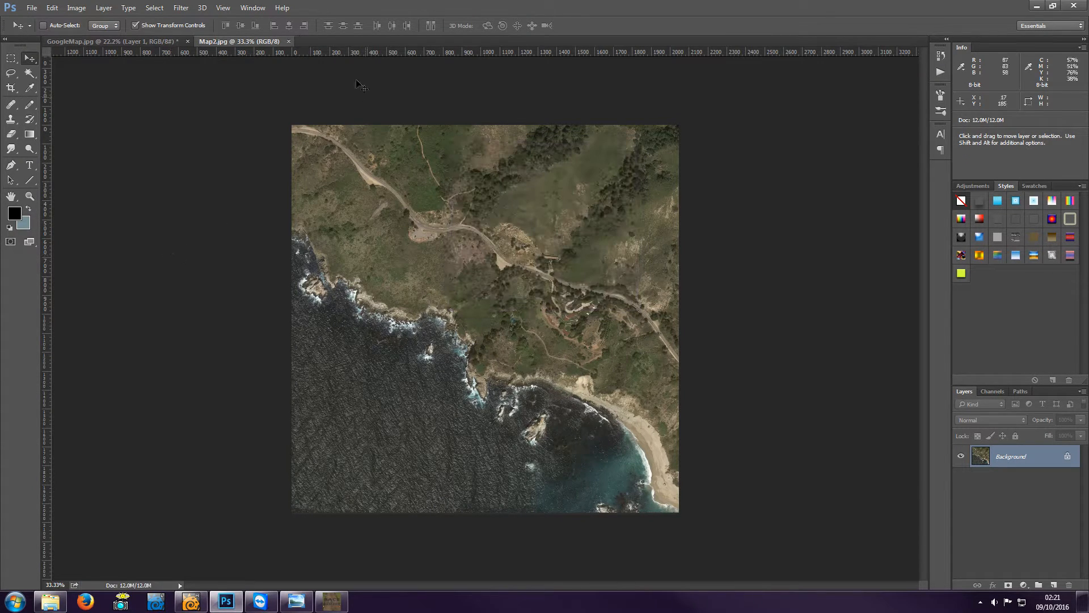
Step: Cut the upper-left quarter from Layer 3 of GoogleMap.jpg, paste it into Map2.jpg and merge it down
left_click(150, 42)
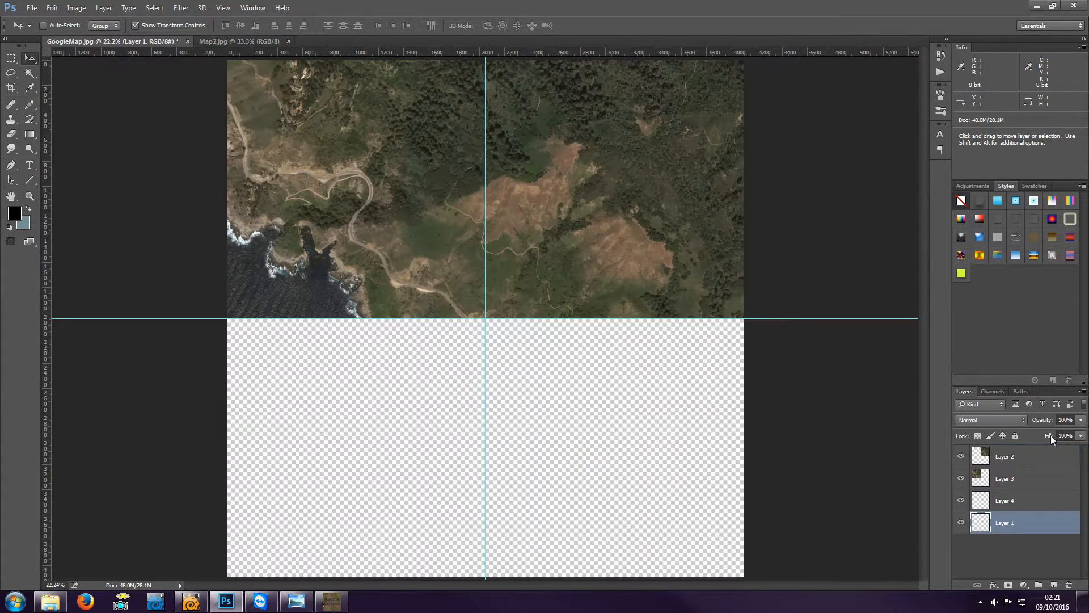
left_click(1019, 478)
key("ctrl+a")
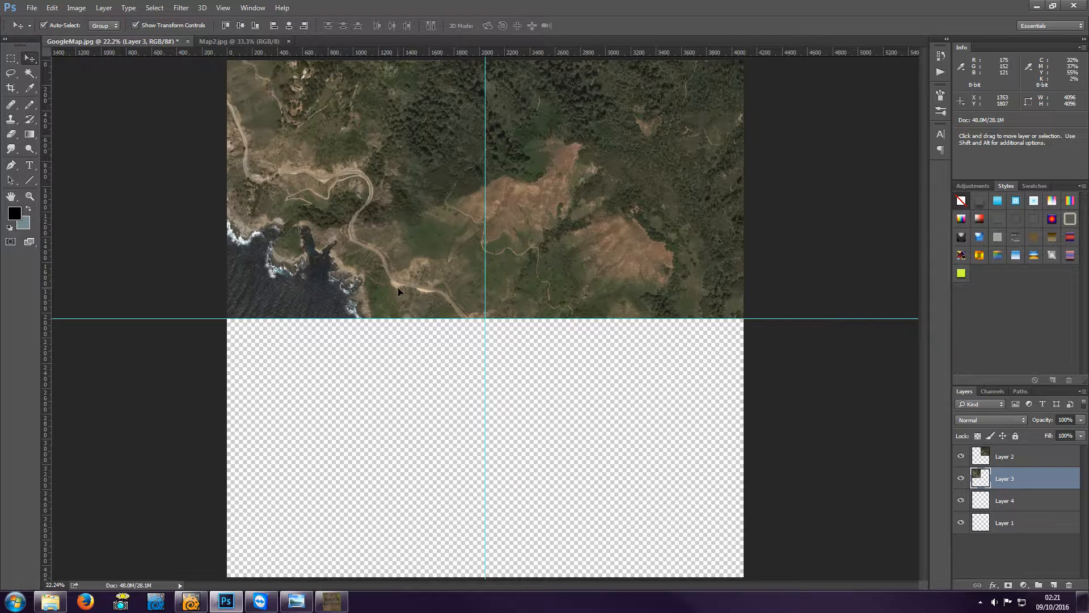
key("ctrl+x")
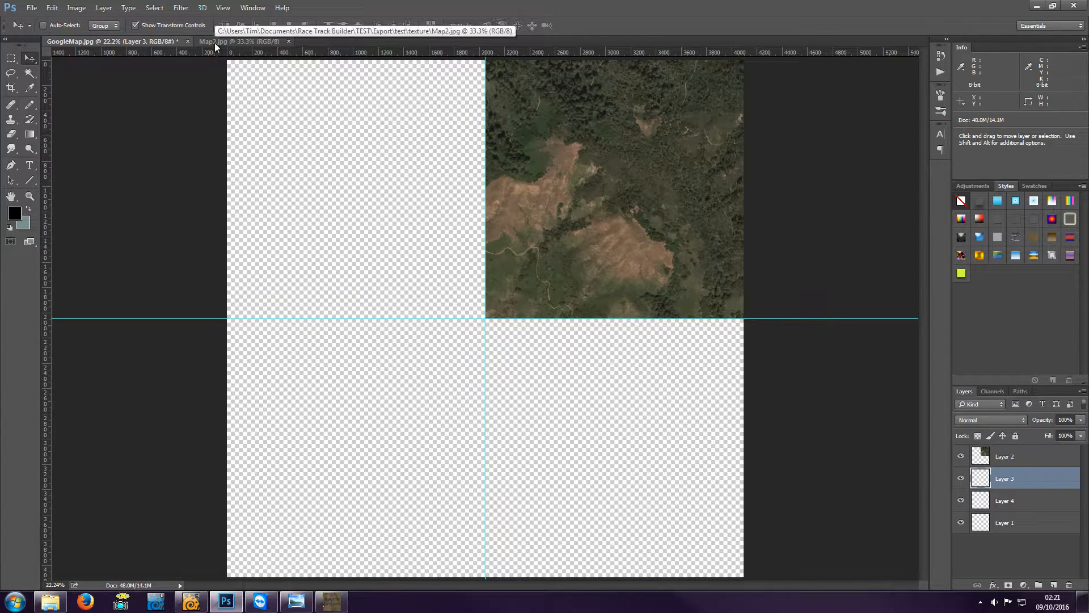
left_click(215, 43)
key("ctrl+v")
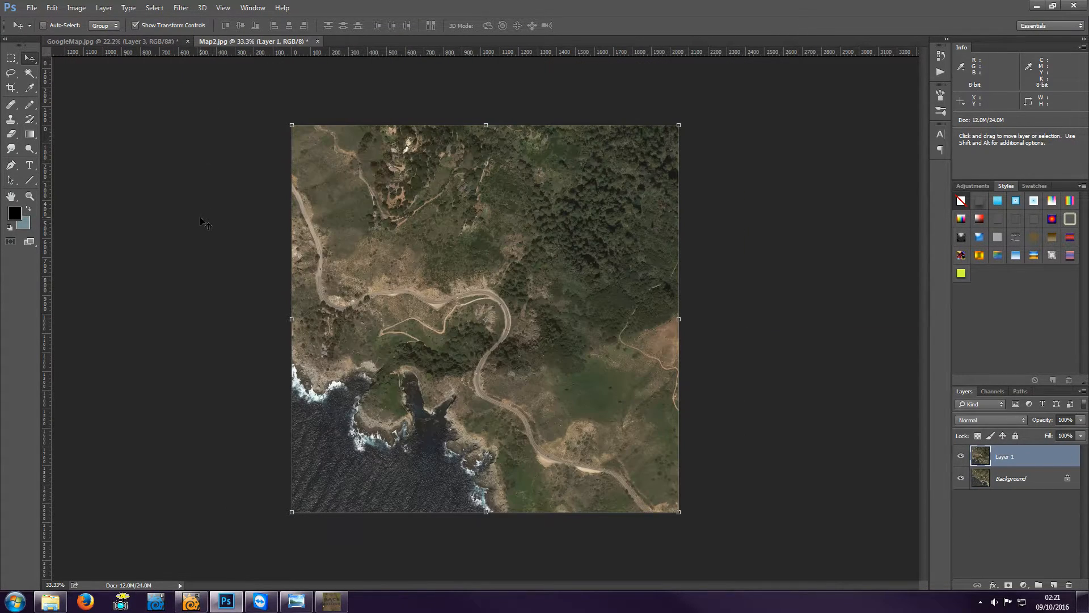
key("ctrl+e")
Step: Save the upper-left quarter as a new JPEG named Map3.jpg in the texture folder
left_click(31, 8)
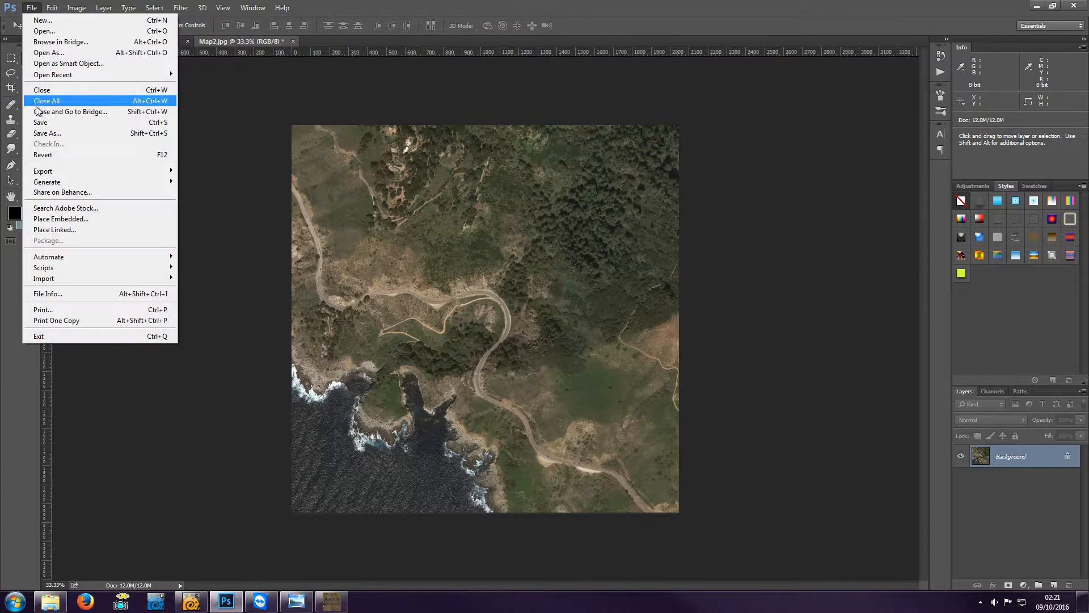
left_click(48, 134)
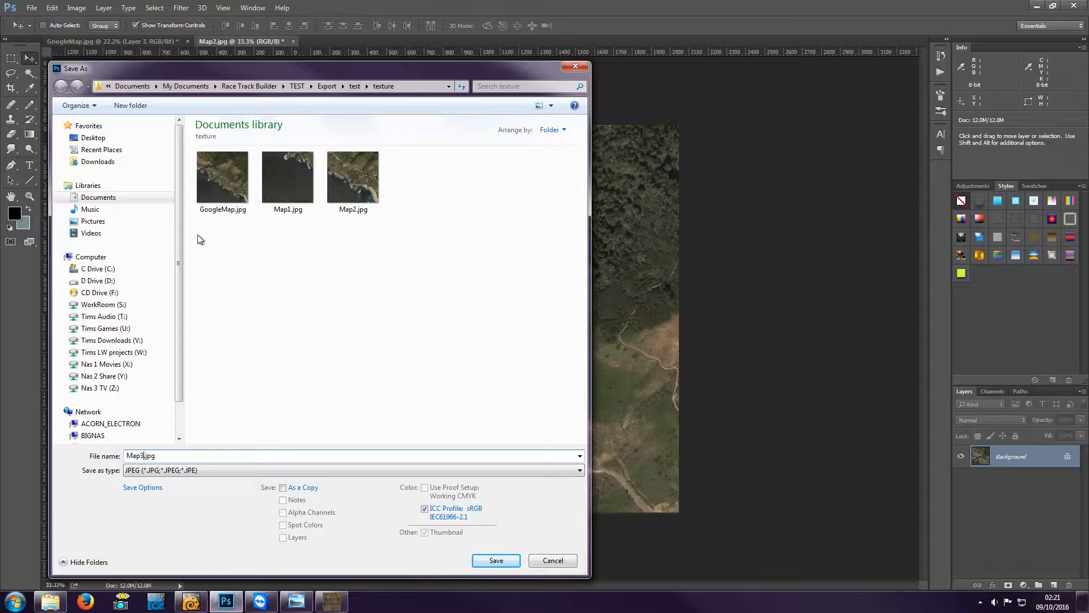
key("Return")
key("Return")
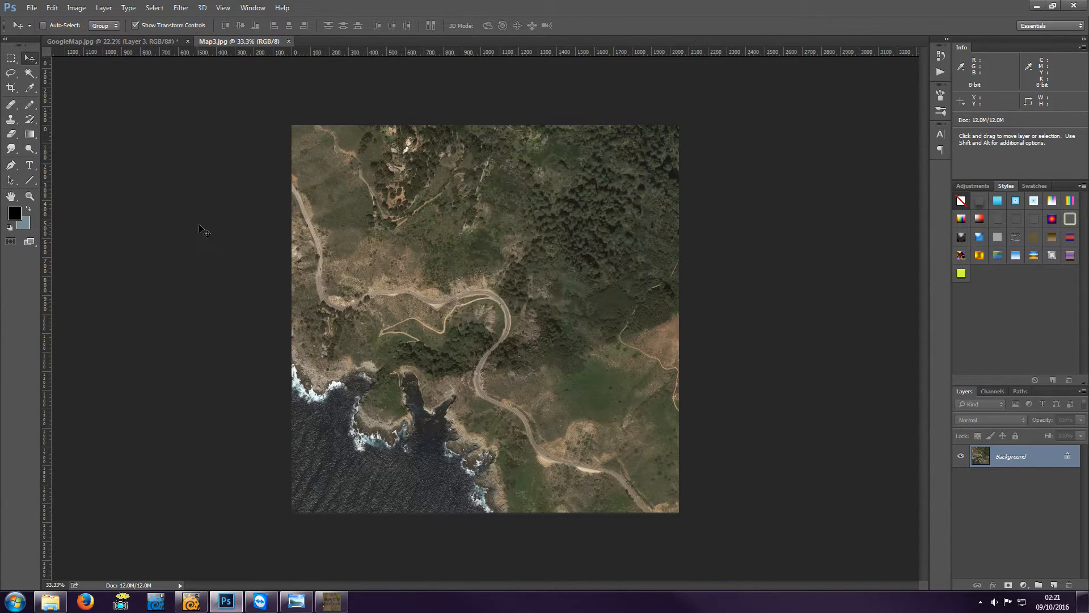
Step: Cut the upper-right quarter from Layer 2 of GoogleMap.jpg, paste it into Map3.jpg and merge it down
left_click(110, 41)
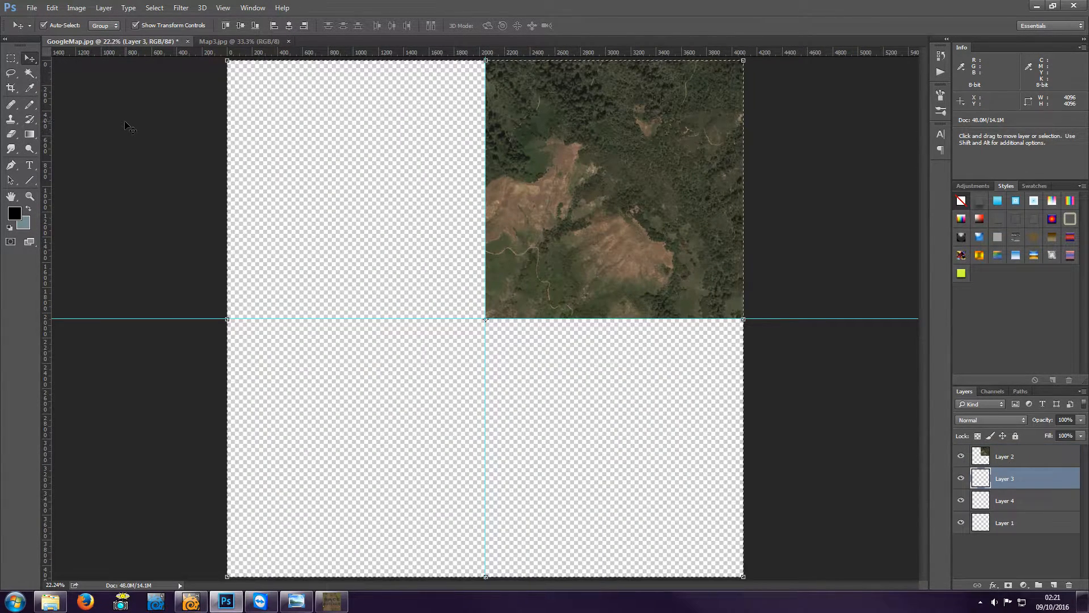
key("ctrl+x")
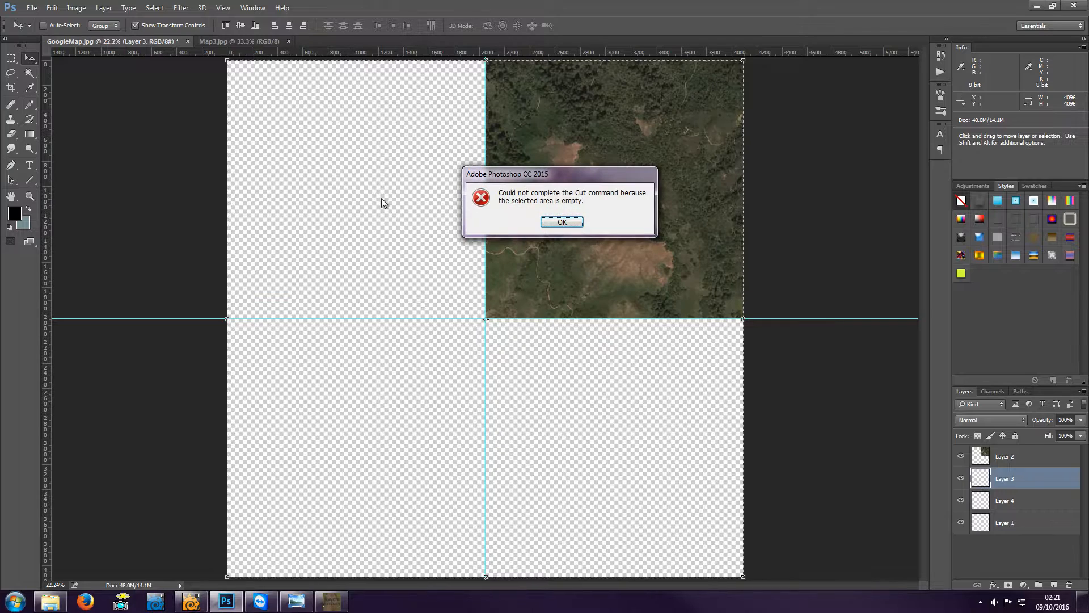
left_click(561, 221)
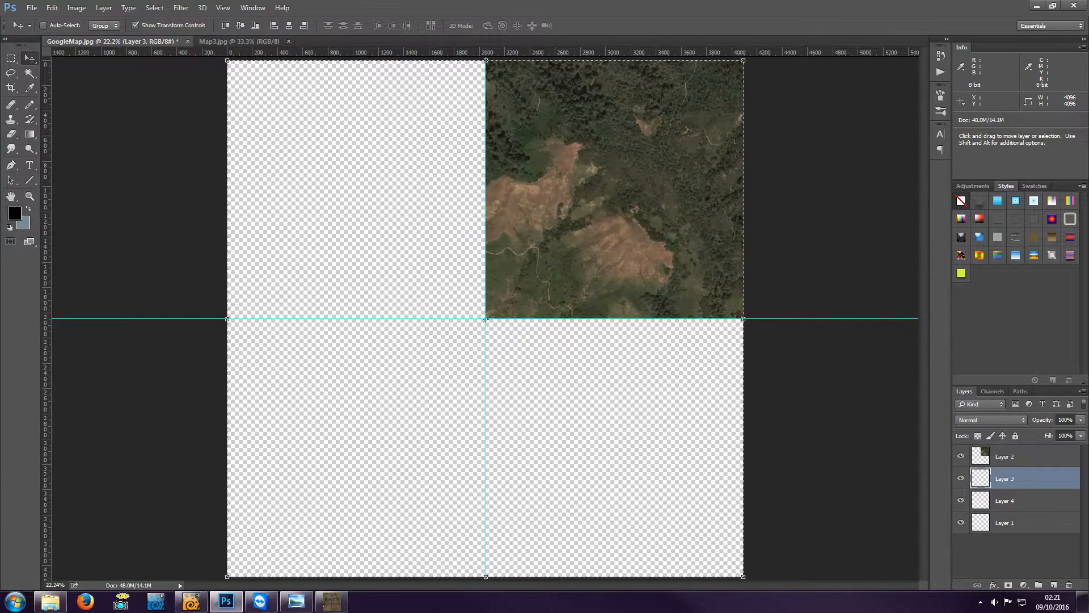
left_click(1004, 456)
key("ctrl+x")
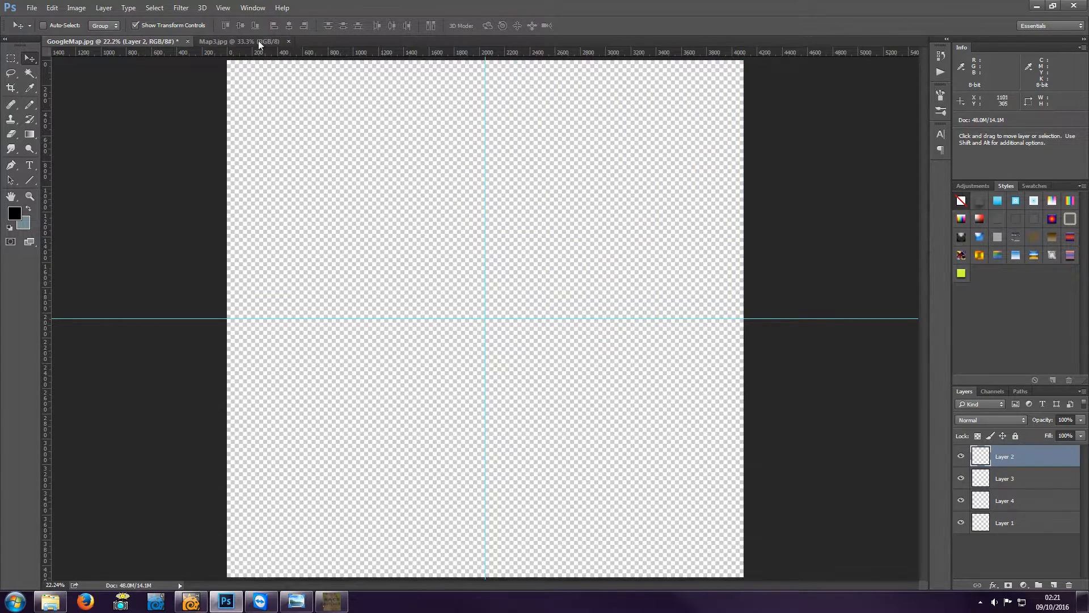
left_click(239, 41)
key("ctrl+v")
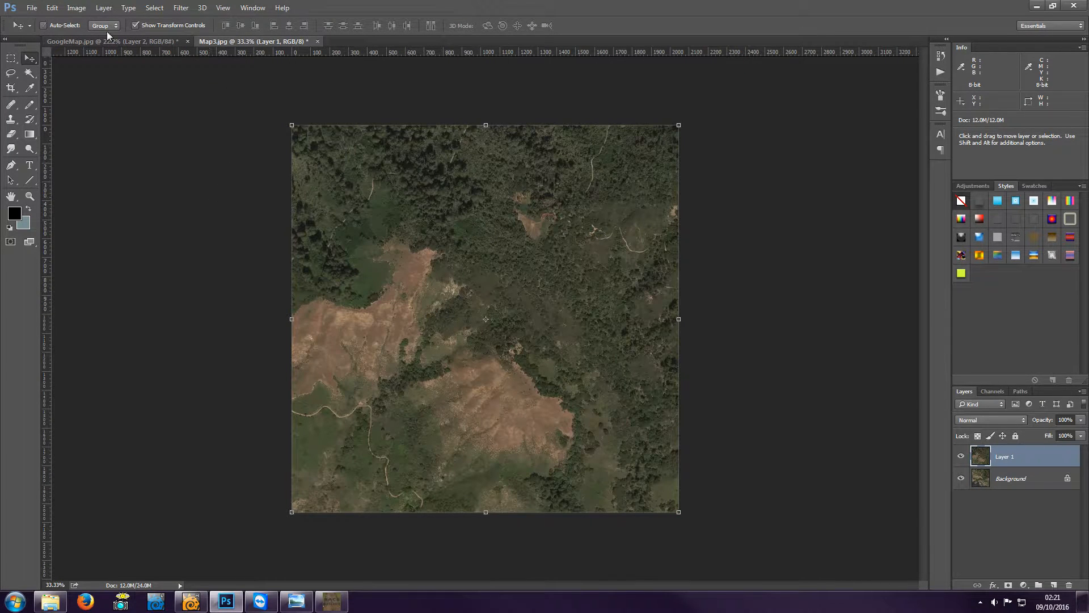
key("ctrl+e")
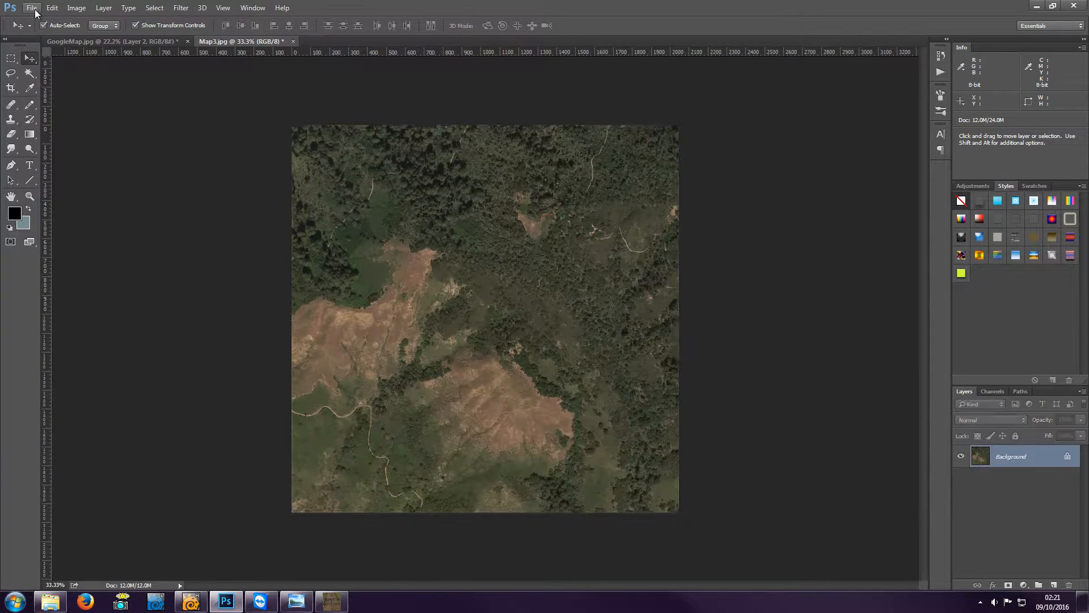
Step: Save the upper-right quarter as Map4.jpg in the texture folder at maximum JPEG quality 12
left_click(32, 8)
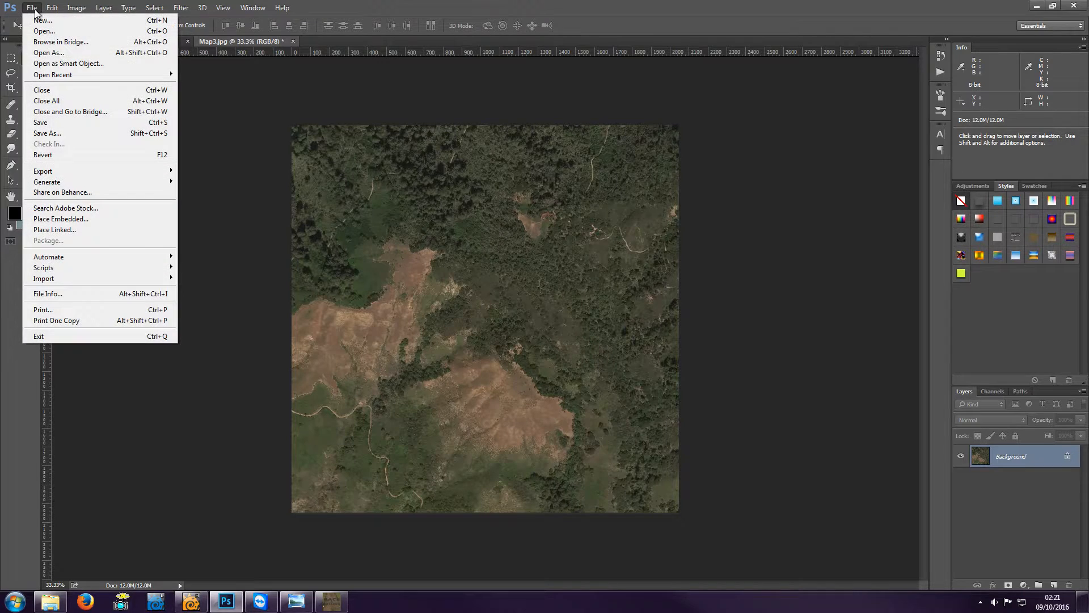
left_click(50, 130)
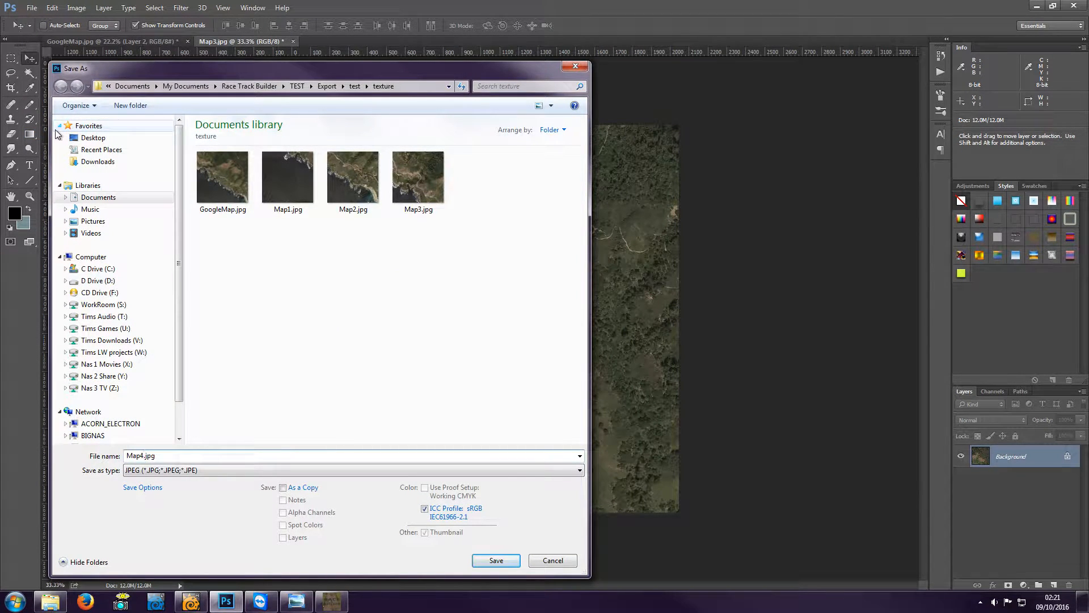
key("Return")
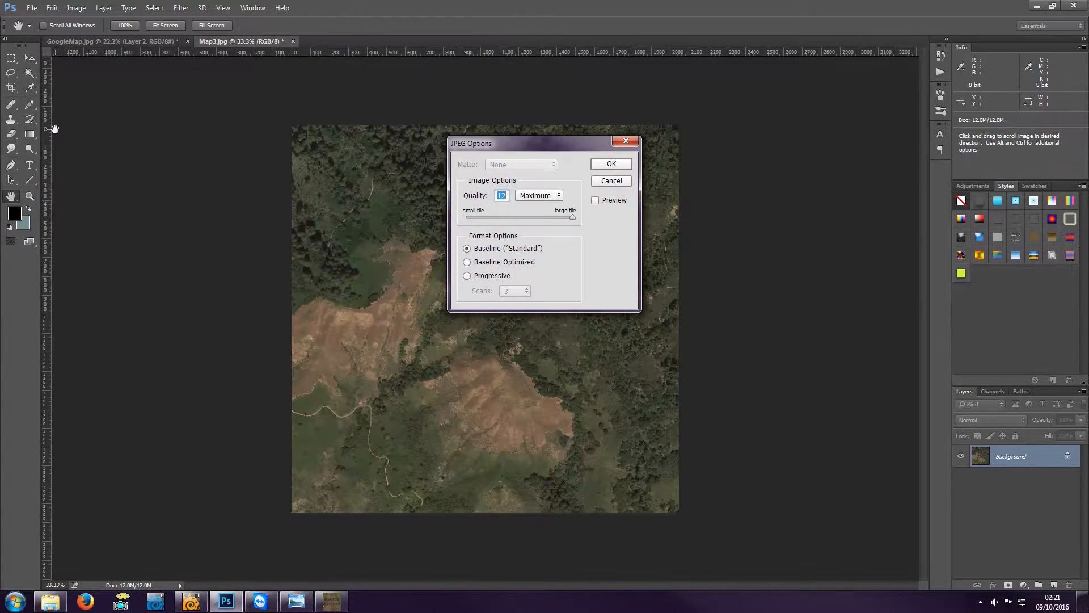
key("Return")
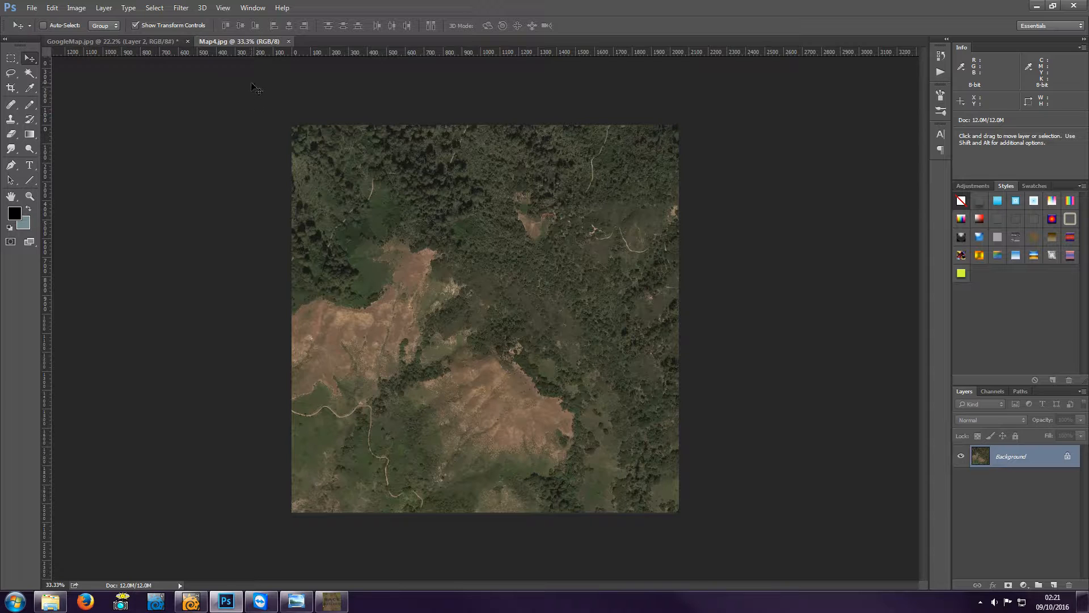
Step: Close Map4.jpg, close GoogleMap.jpg without saving its changes, and exit Photoshop to return to LightWave Modeler
left_click(288, 41)
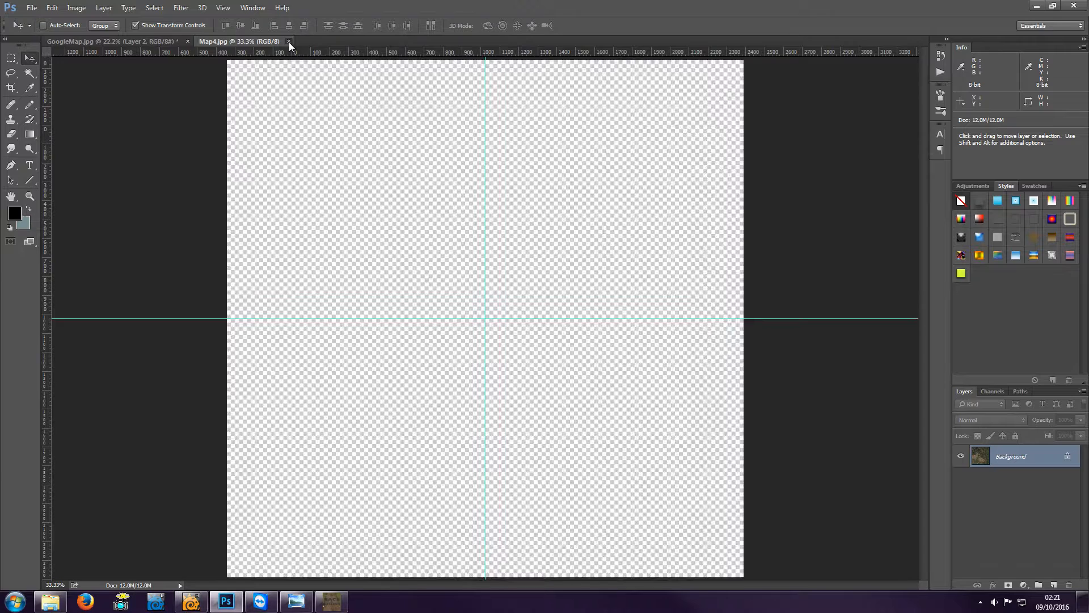
left_click(187, 42)
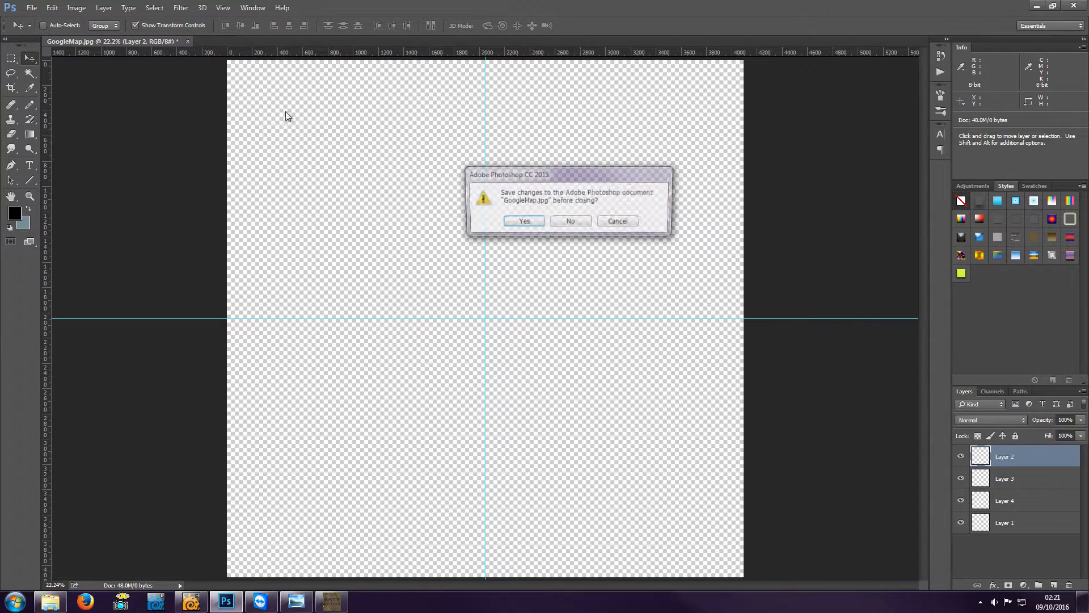
left_click(572, 221)
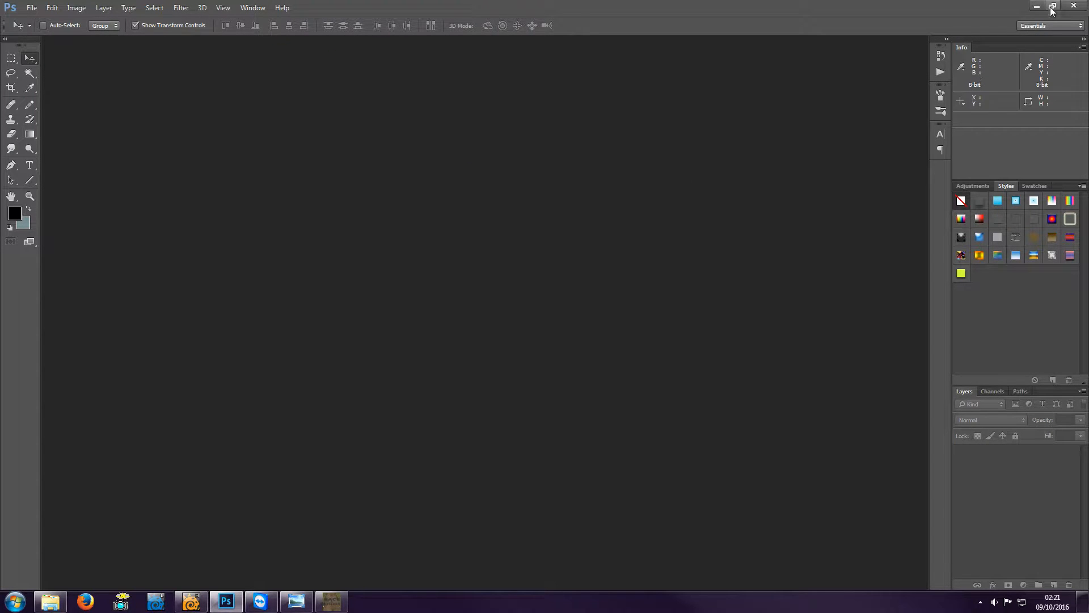
left_click(1078, 6)
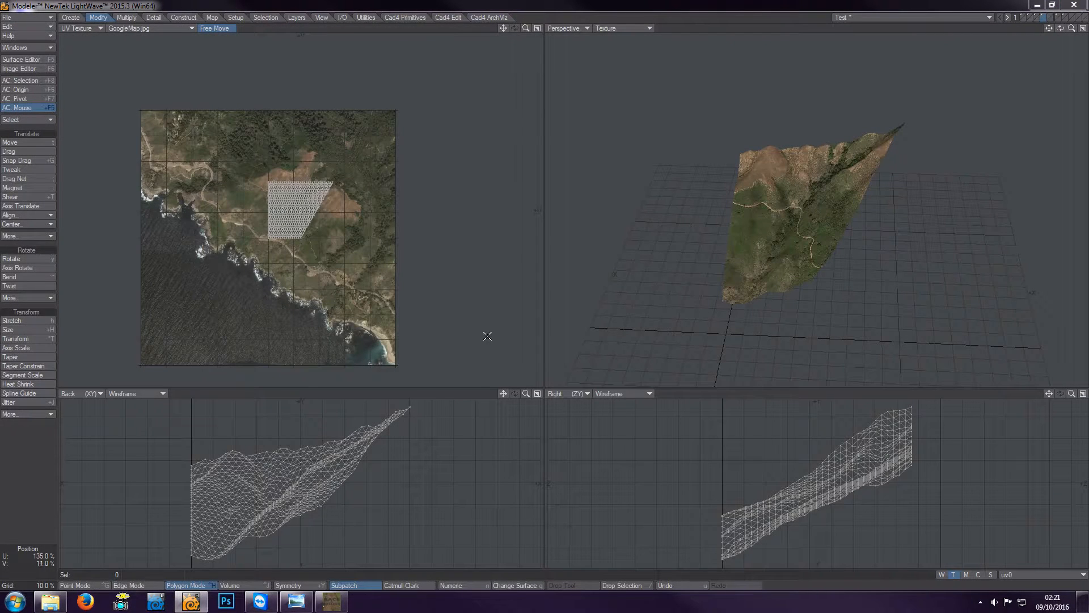
Step: Load Map1.jpg to Map4.jpg into the Image Editor from the Race Track Builder TEST\Export\test\texture folder
left_click(42, 69)
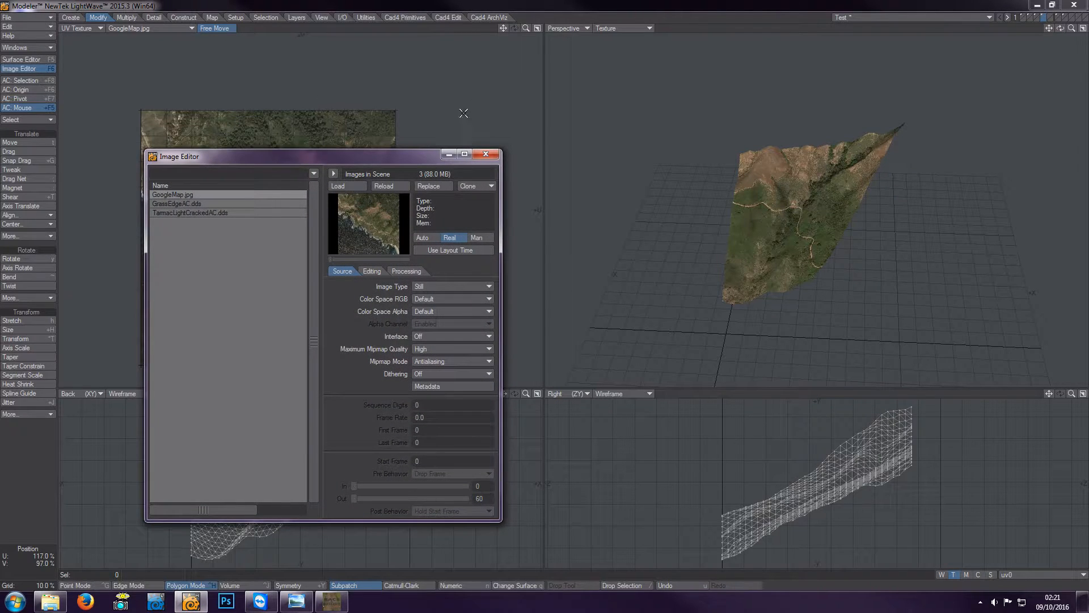
left_click(350, 184)
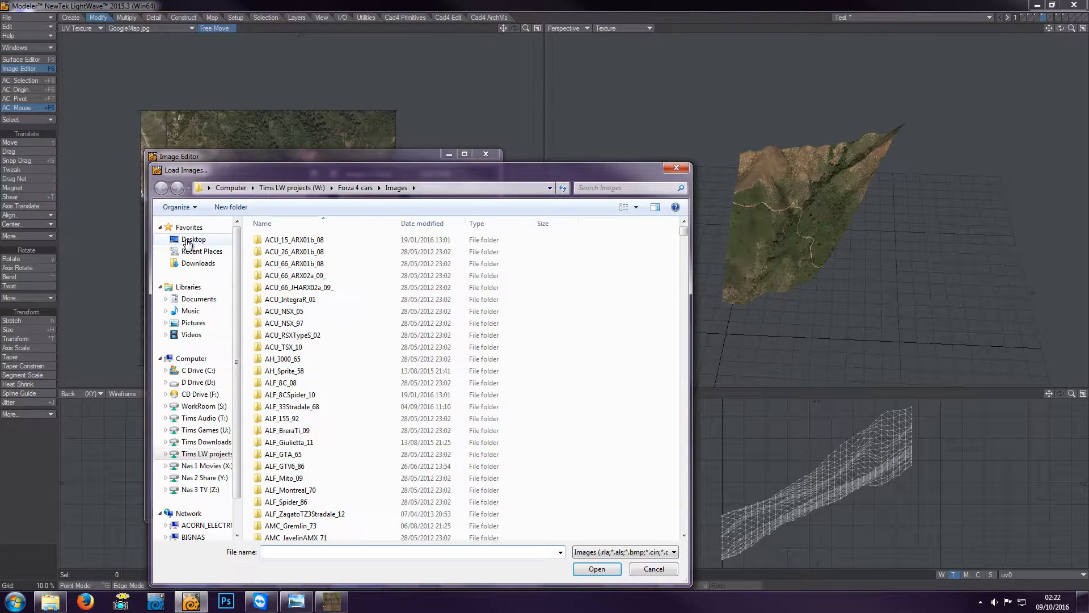
left_click(198, 298)
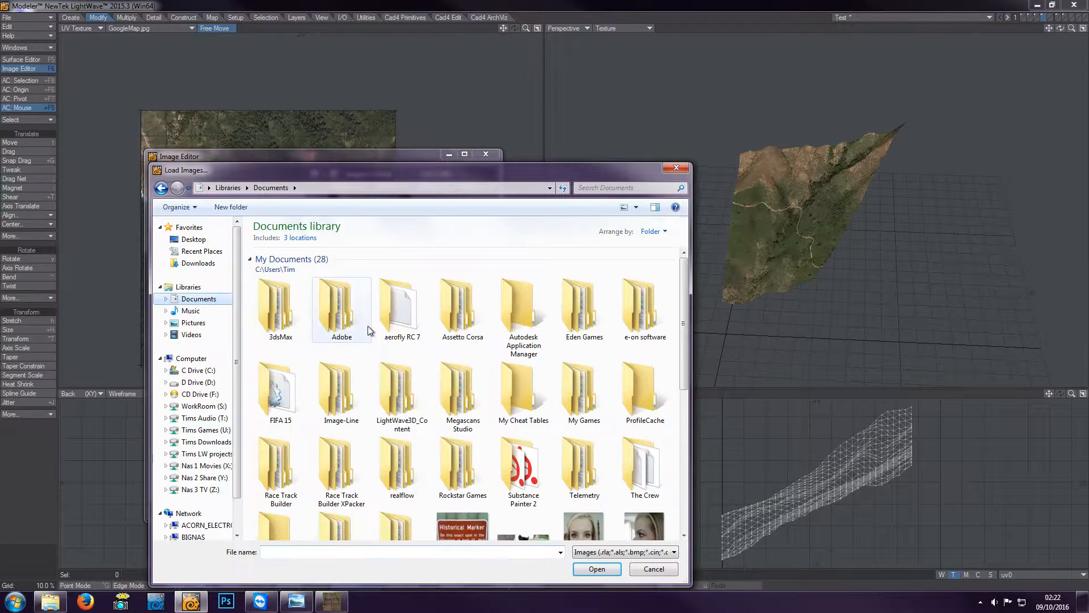
double_click(281, 460)
double_click(584, 277)
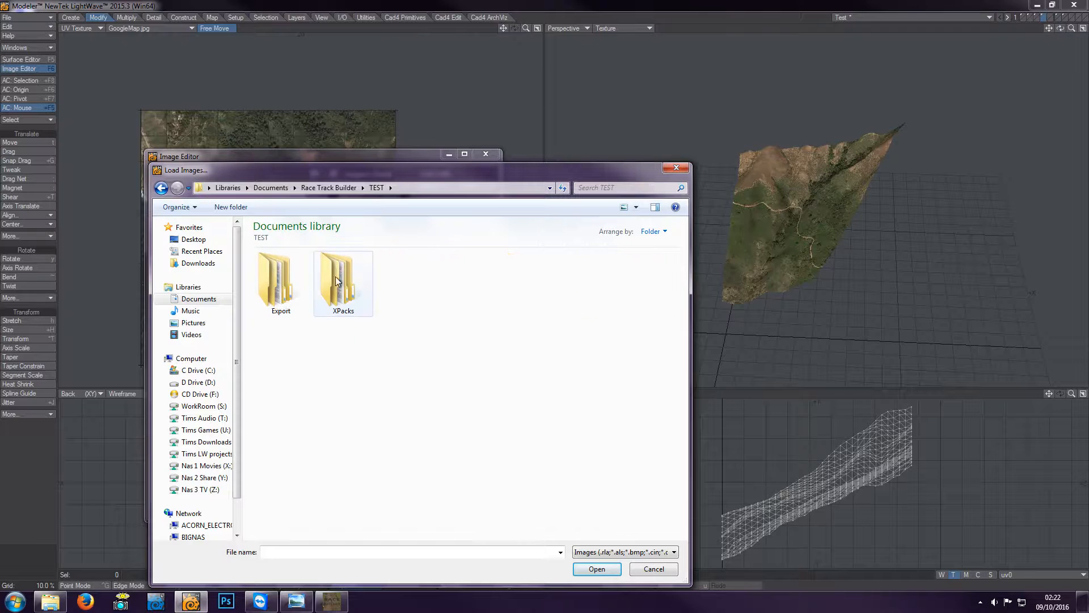
double_click(281, 278)
double_click(282, 277)
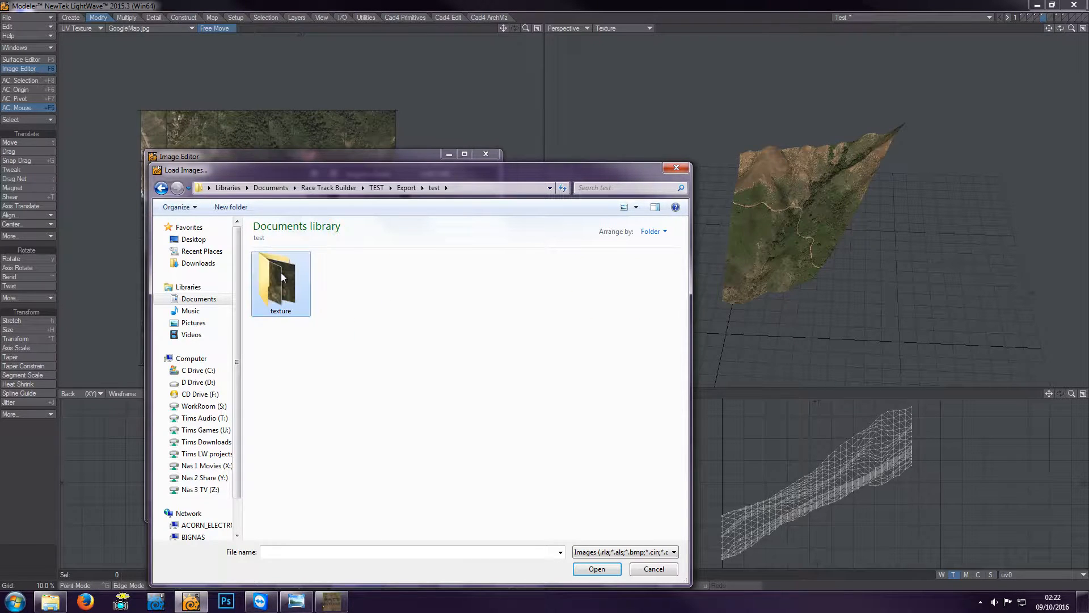
double_click(281, 274)
left_click_drag(499, 410, 252, 326)
left_click(595, 569)
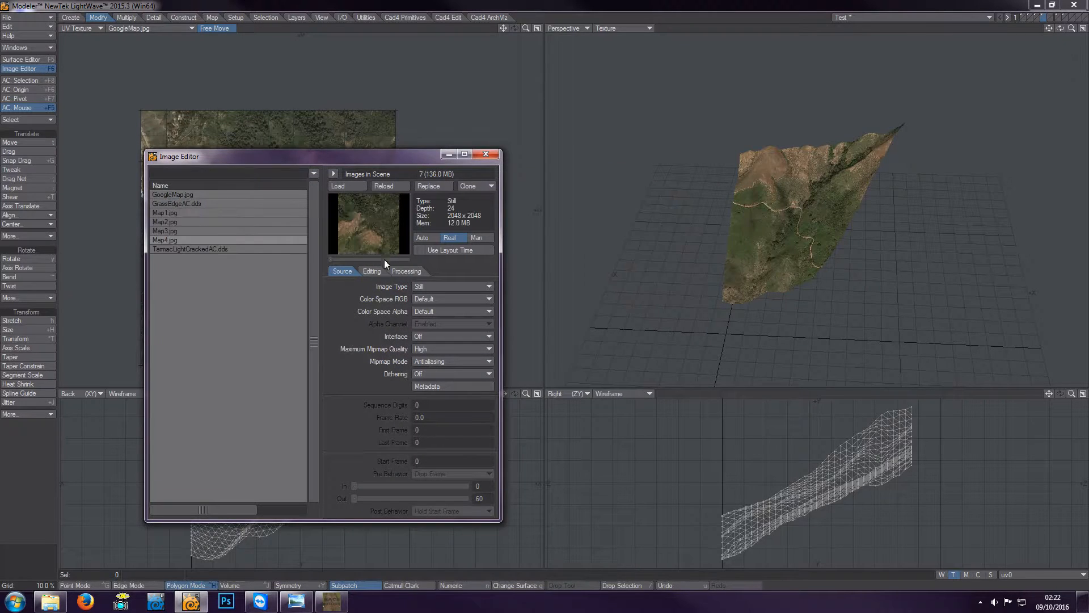
left_click(486, 156)
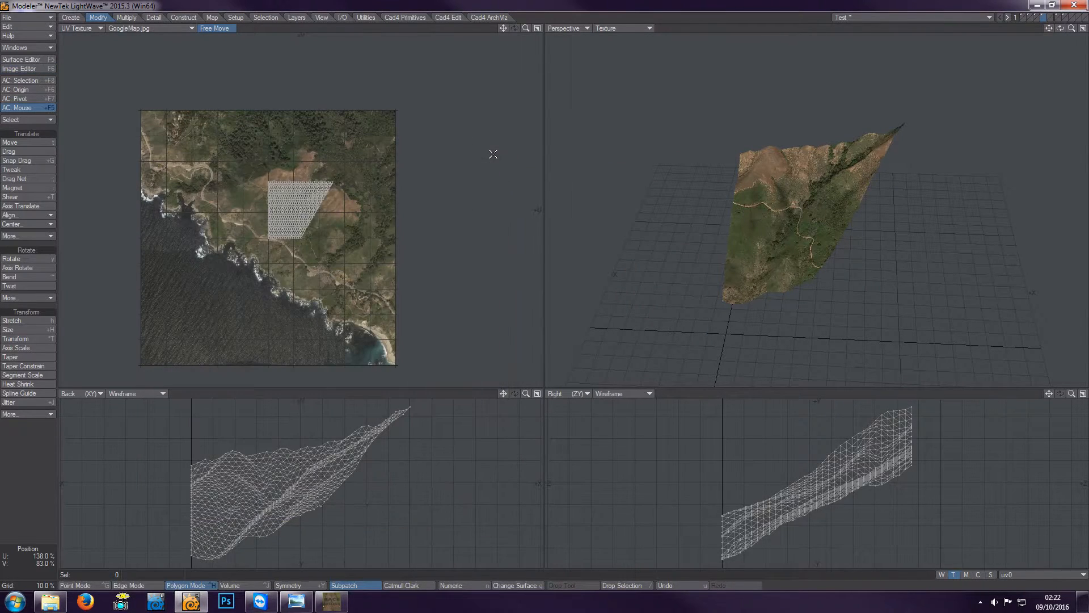
Step: Show the first layer with Map1.jpg as its UV backdrop and open the Surface Editor
left_click(1023, 17)
left_click(137, 26)
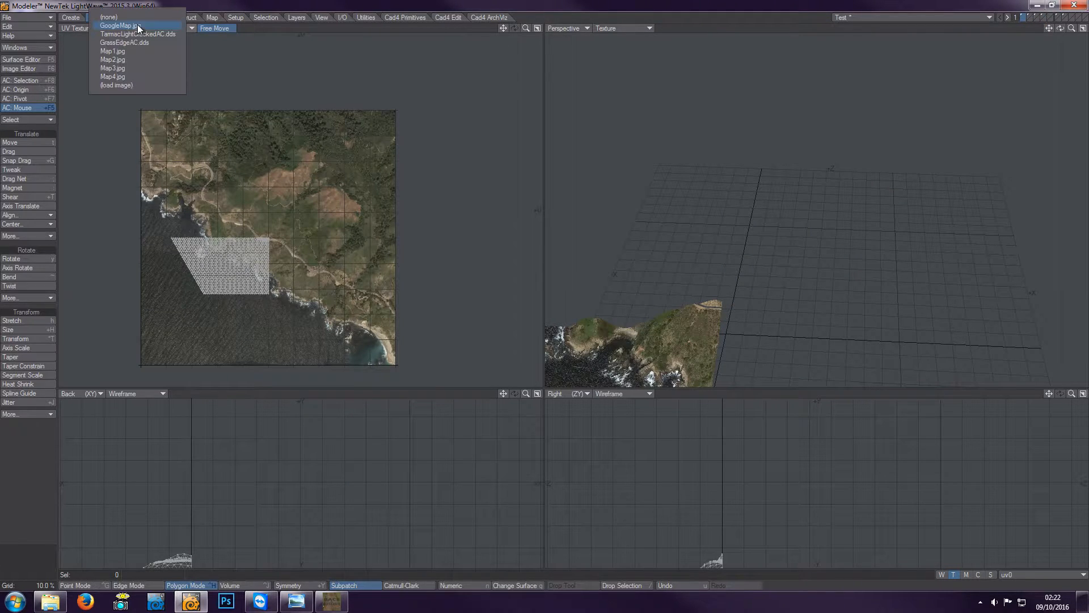
left_click(134, 51)
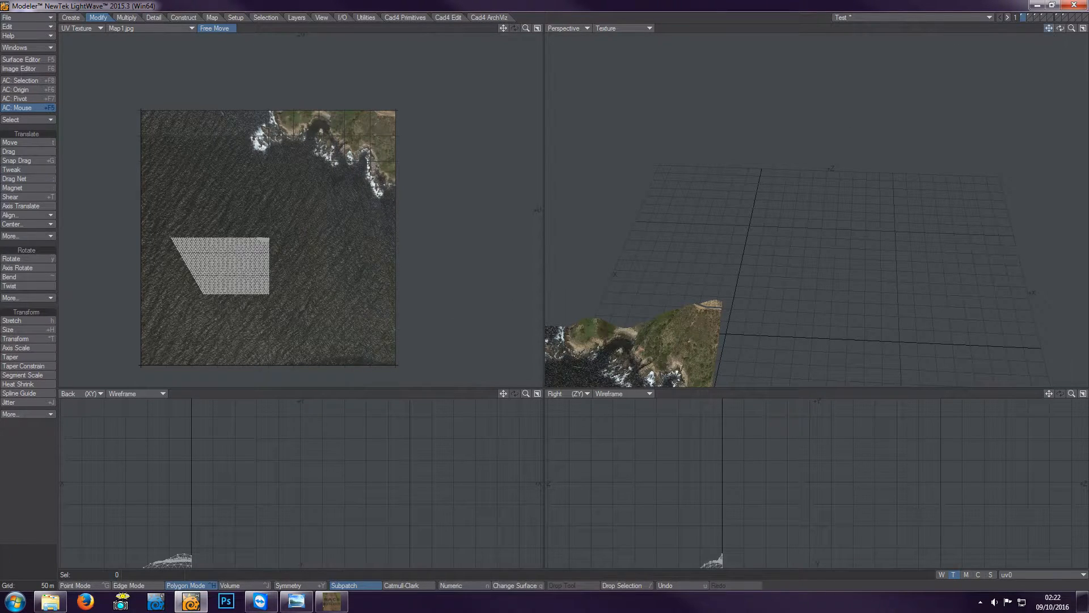
key("a")
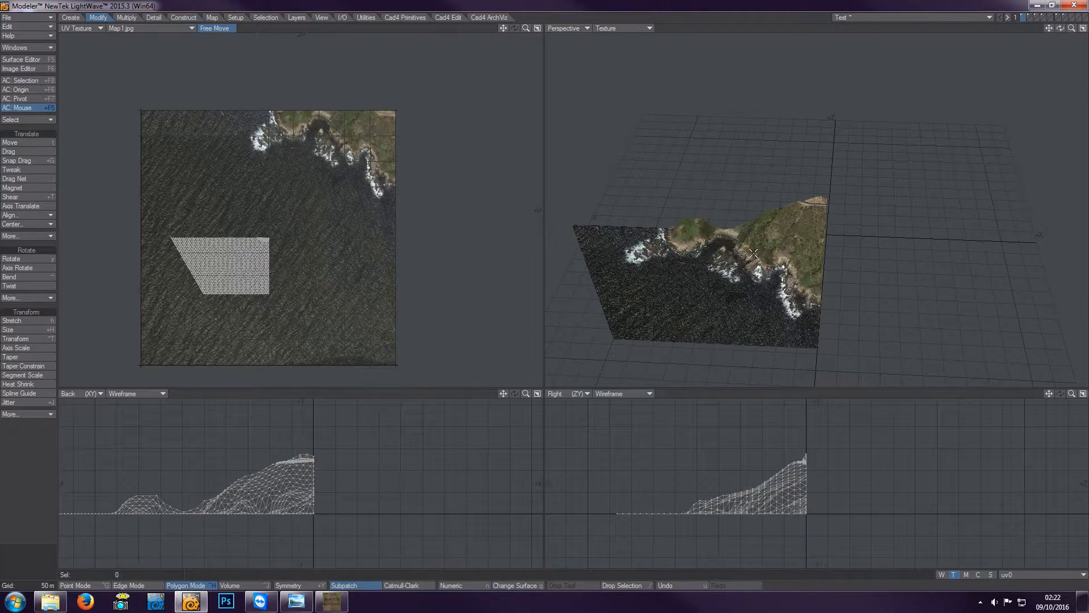
left_click_drag(1060, 28, 1060, 59)
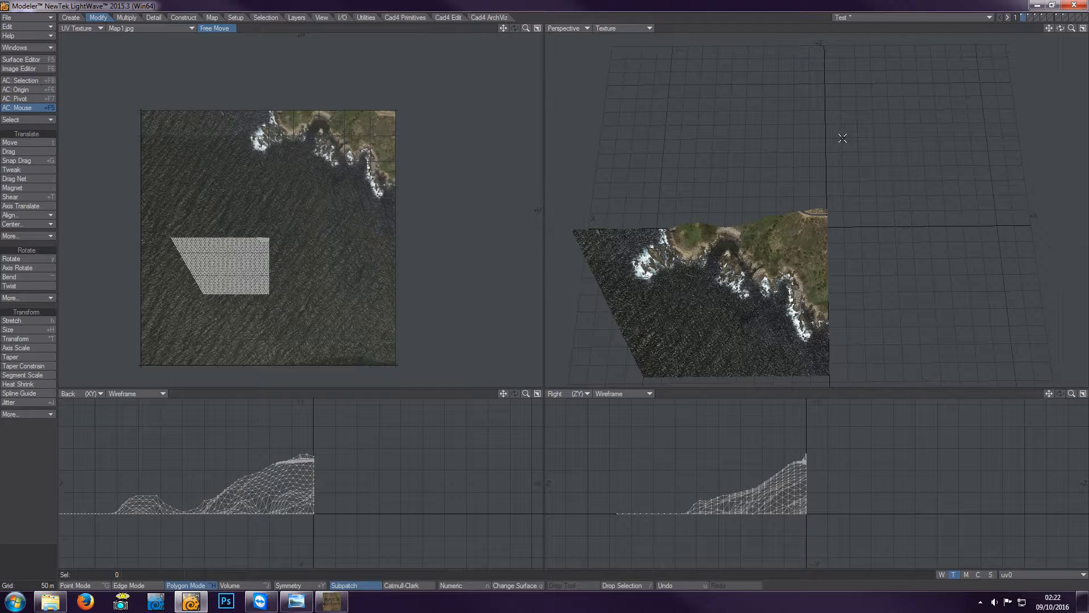
key("F5")
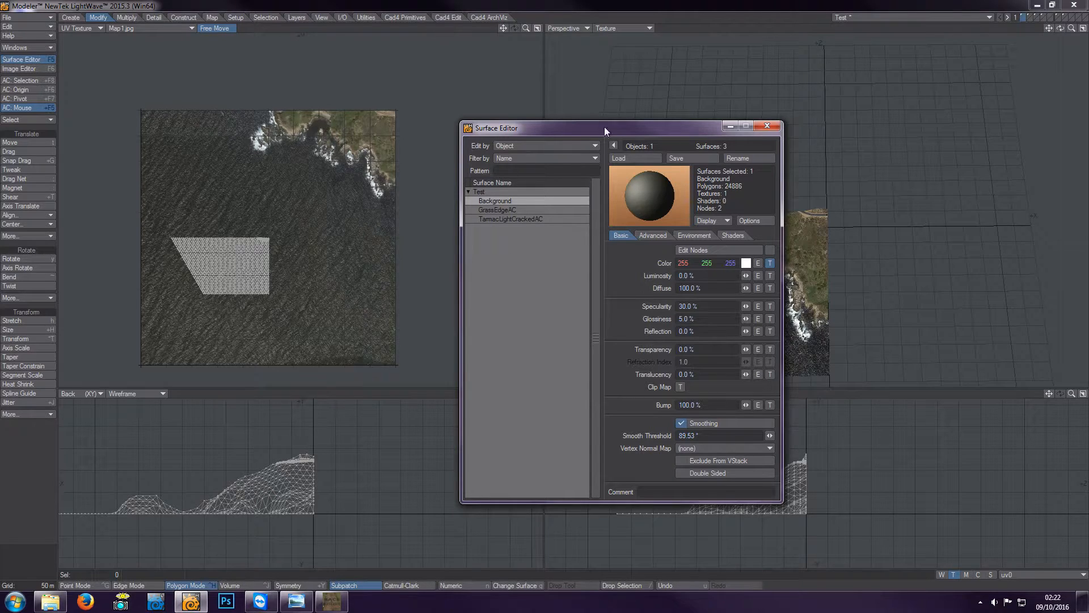
left_click_drag(596, 127, 604, 135)
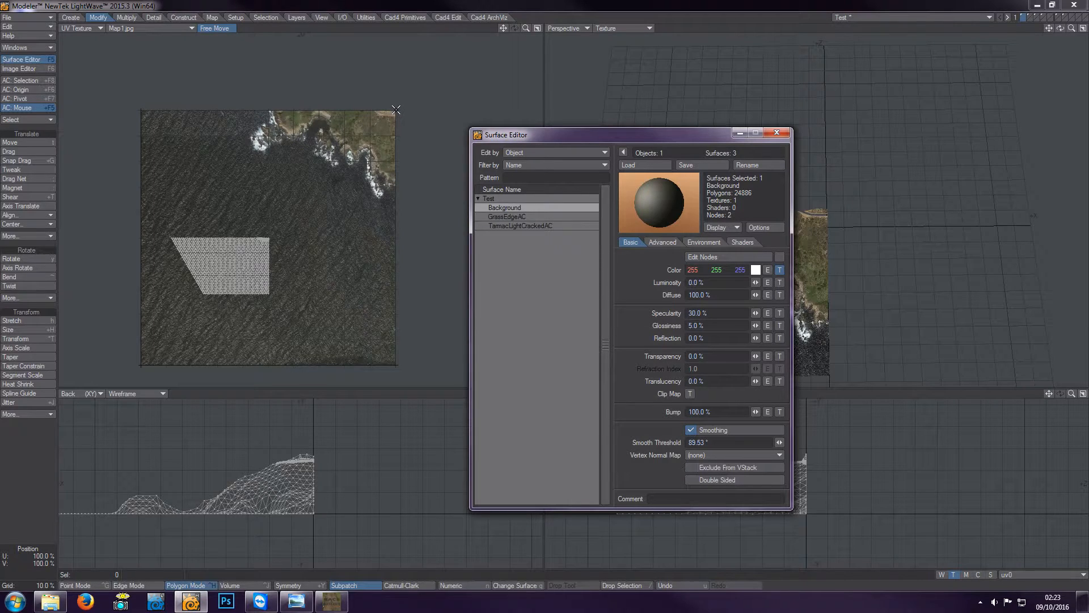
Step: Move the first layer's UVs to the upper-right corner of Map1.jpg and scale them to about double size around that corner
key("t")
left_click_drag(282, 229, 357, 102)
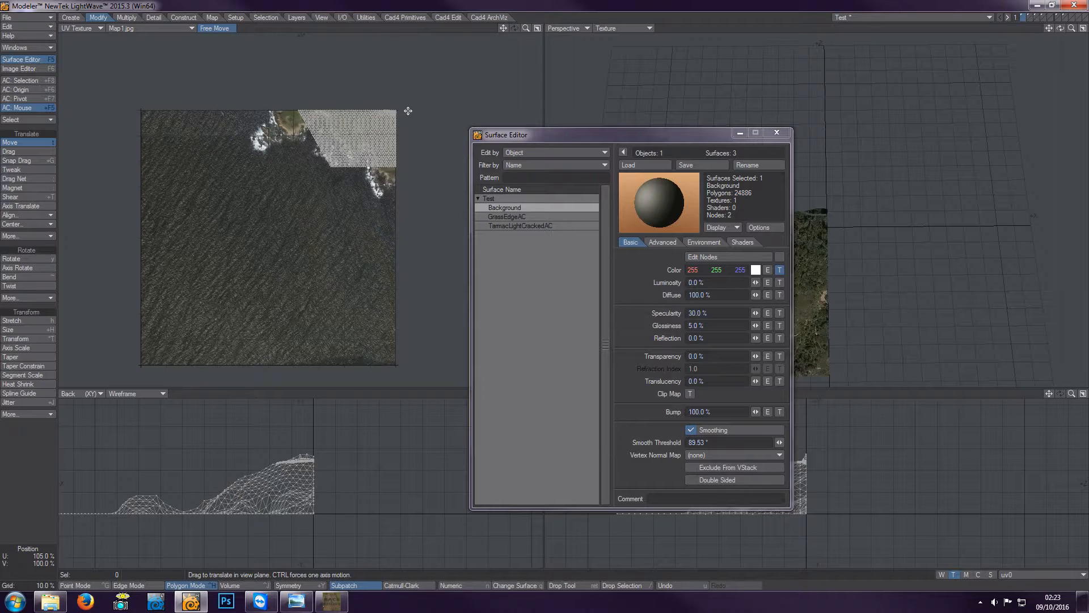
key("shift+h")
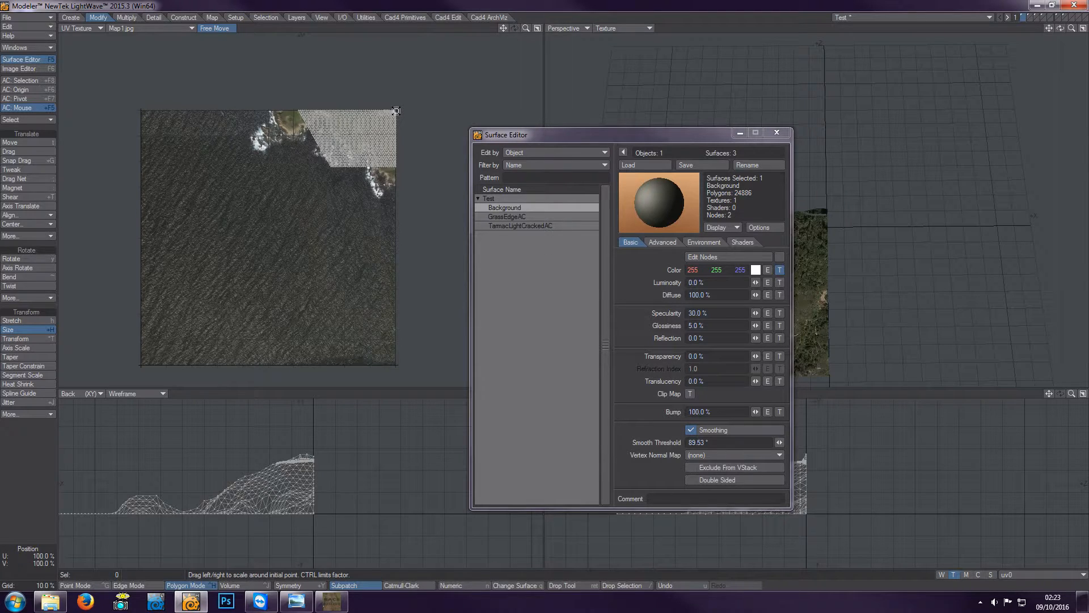
left_click(396, 111)
left_click_drag(396, 111, 453, 111)
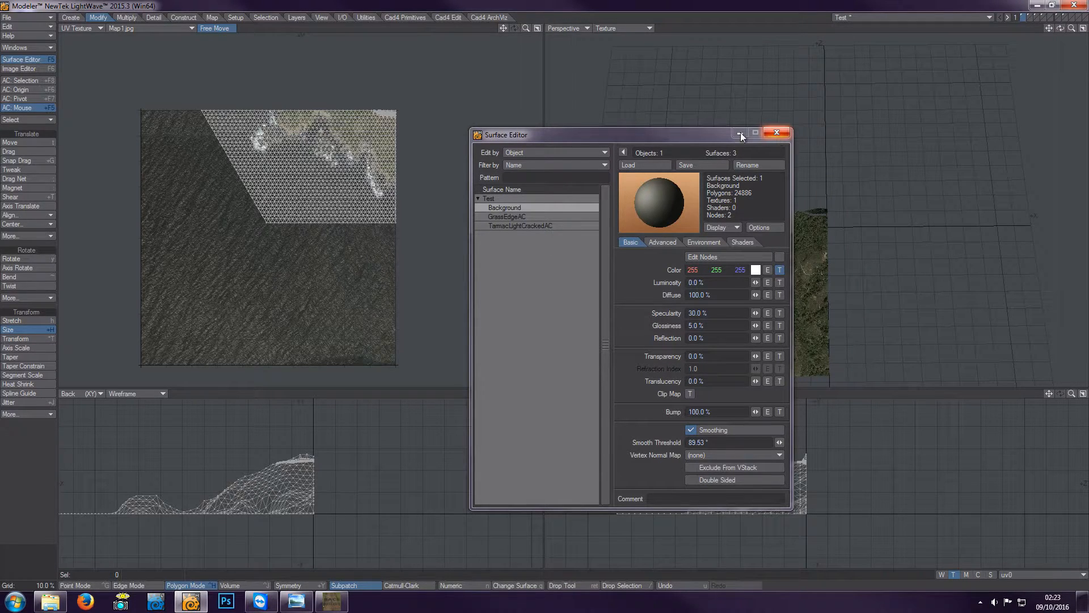
Step: Assign a new surface named Map 1 to the first layer's polygons
left_click_drag(683, 132, 706, 117)
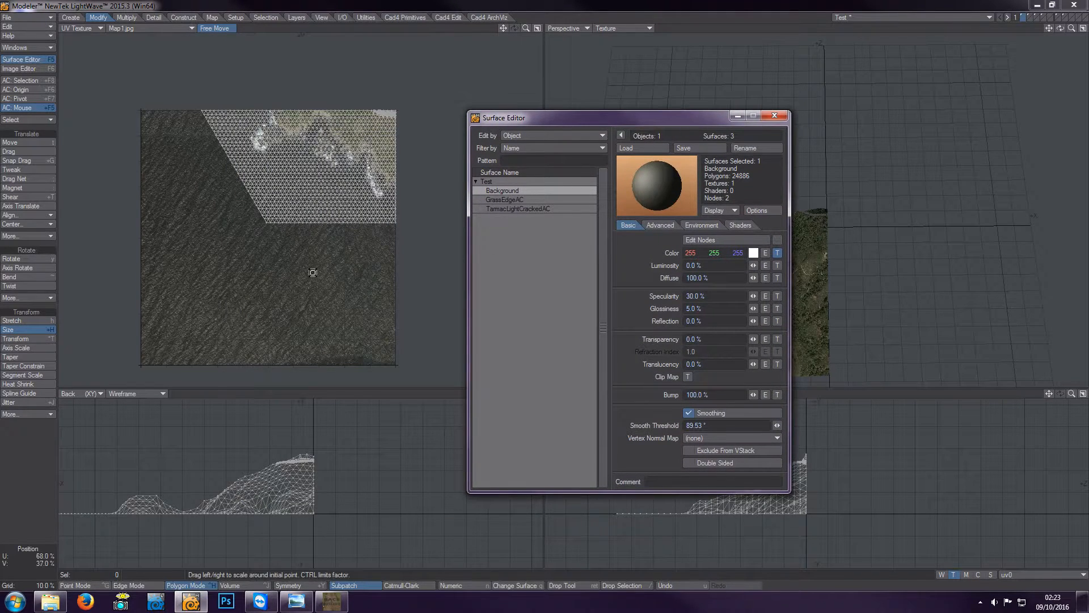
key("q")
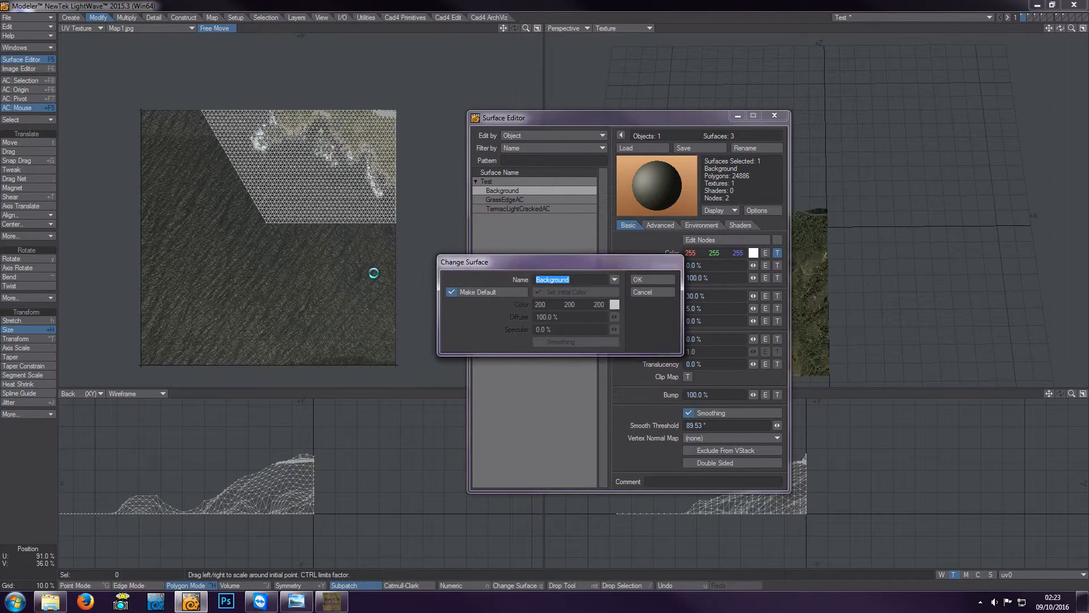
type("Map 1")
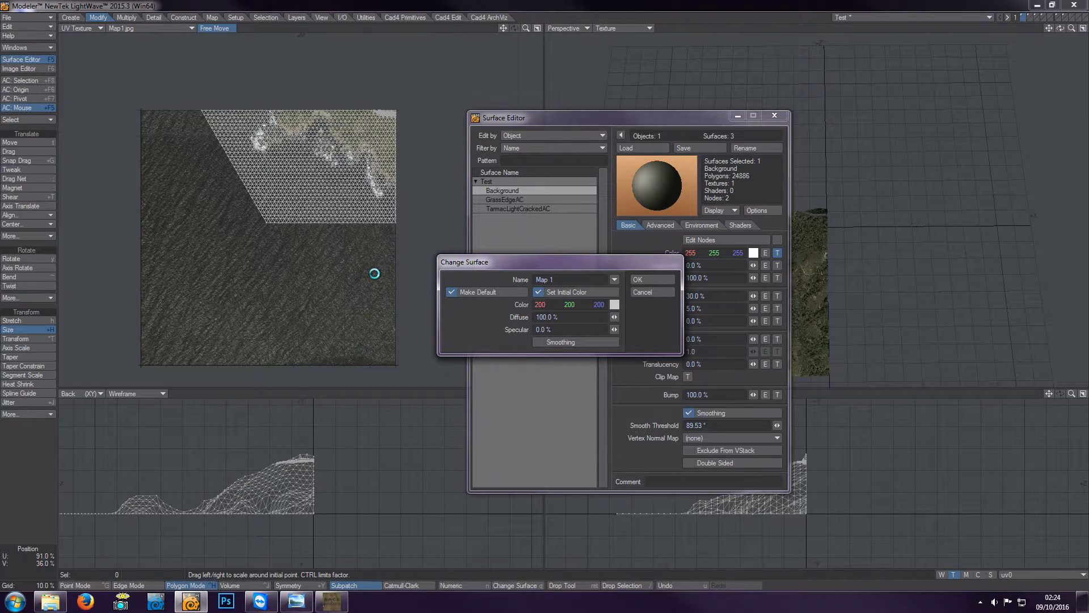
key("Return")
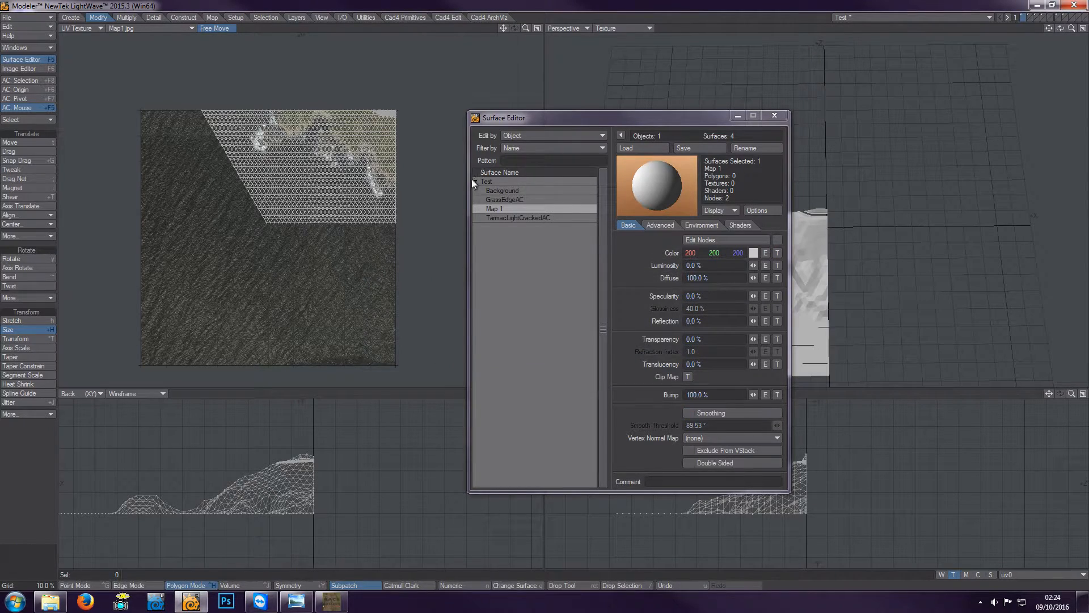
Step: Copy the Background surface's settings and paste them onto the Map 1 surface
right_click(510, 191)
left_click(509, 192)
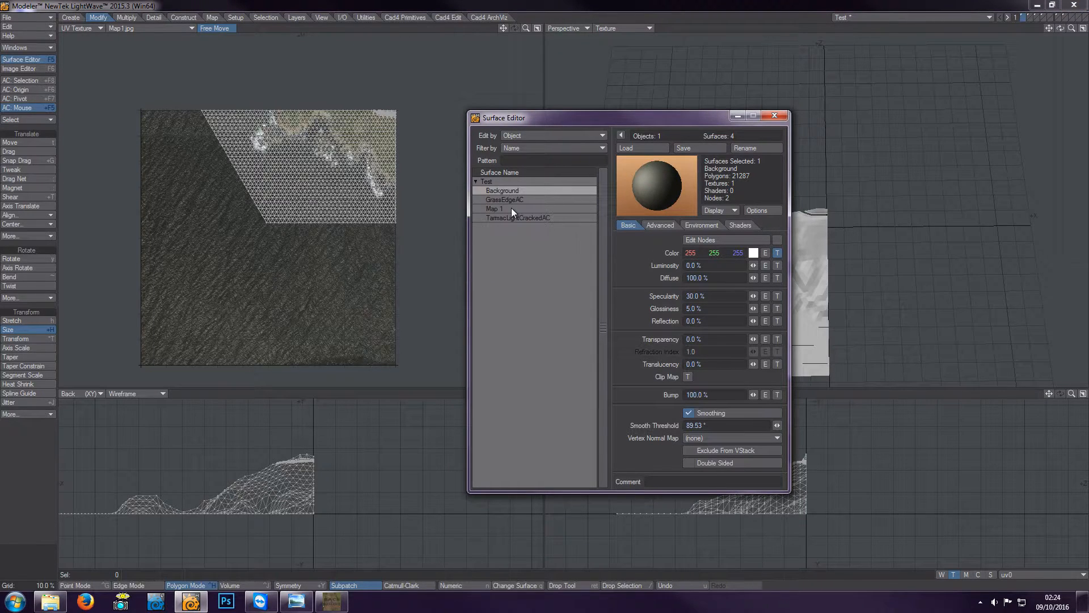
right_click(511, 208)
left_click(511, 216)
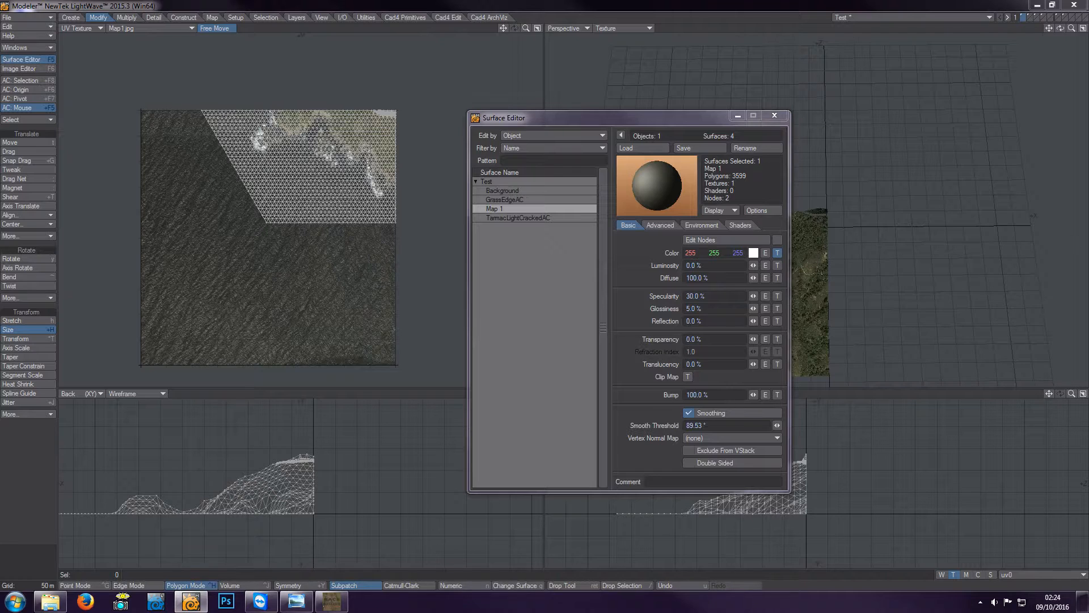
Step: Set the Map 1 surface's color texture to Map1.jpg, keeping the uv0 UV map, and apply it
left_click_drag(667, 97, 677, 129)
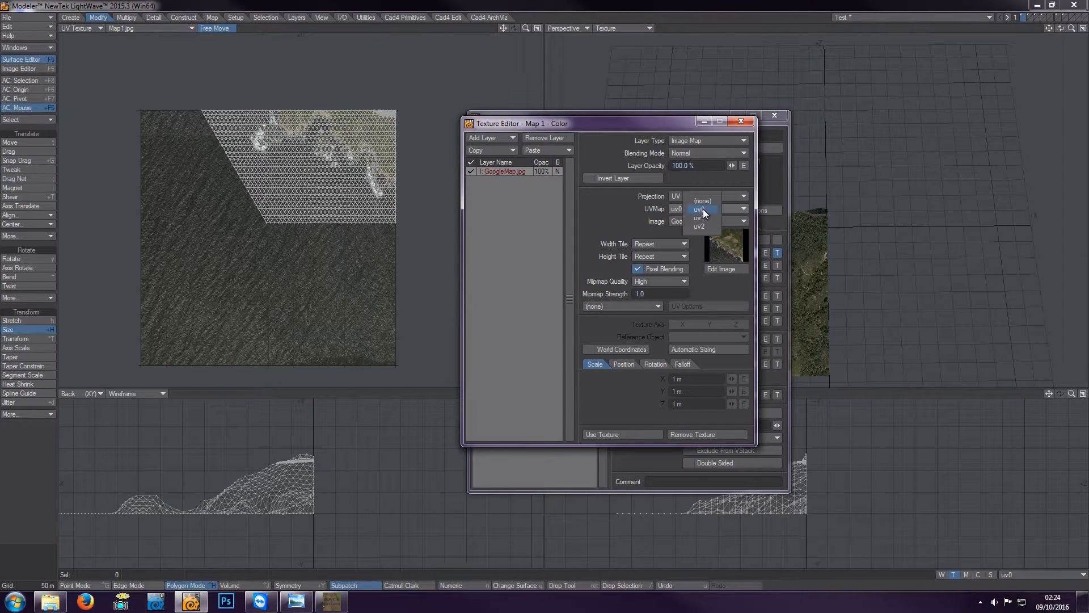
left_click(704, 209)
left_click(702, 223)
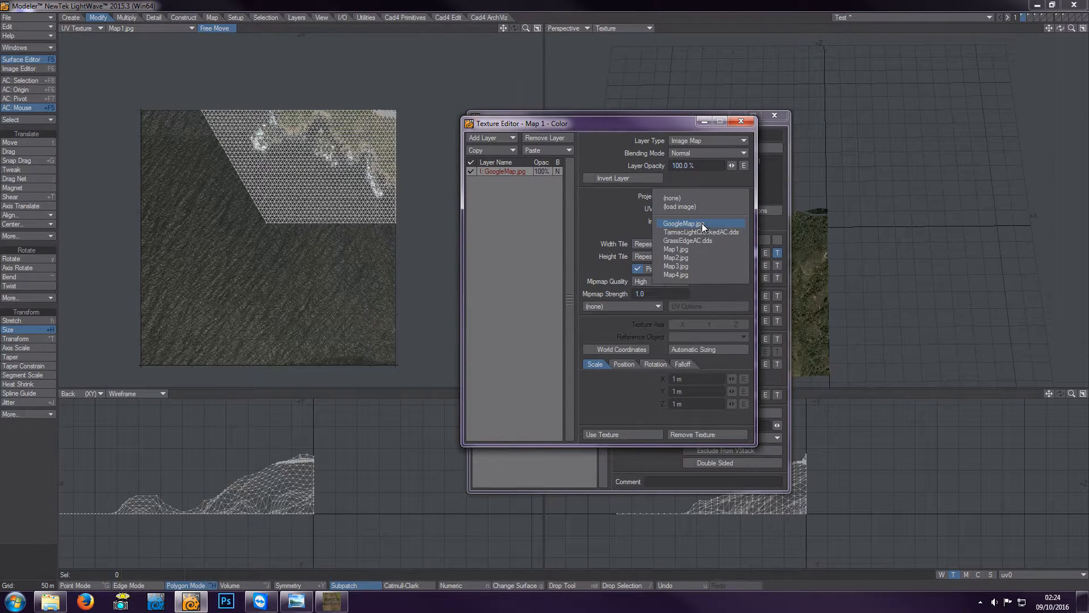
left_click(688, 250)
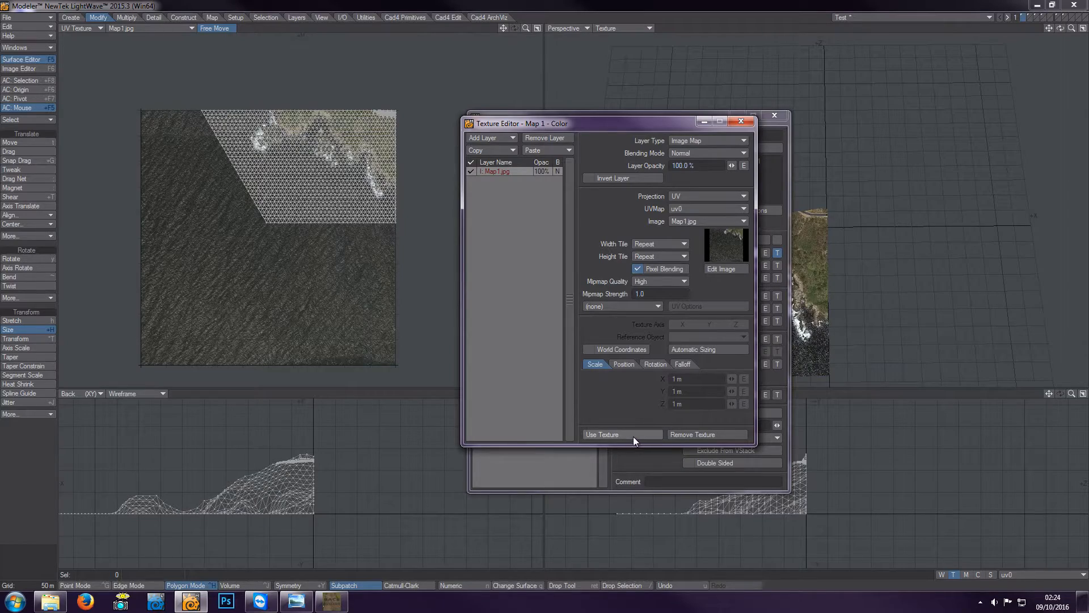
left_click(632, 436)
left_click_drag(692, 118, 461, 135)
left_click_drag(1060, 29, 1062, 32)
left_click_drag(452, 136, 720, 138)
Step: Show the second layer with Map2.jpg as its UV backdrop
left_click(1030, 18)
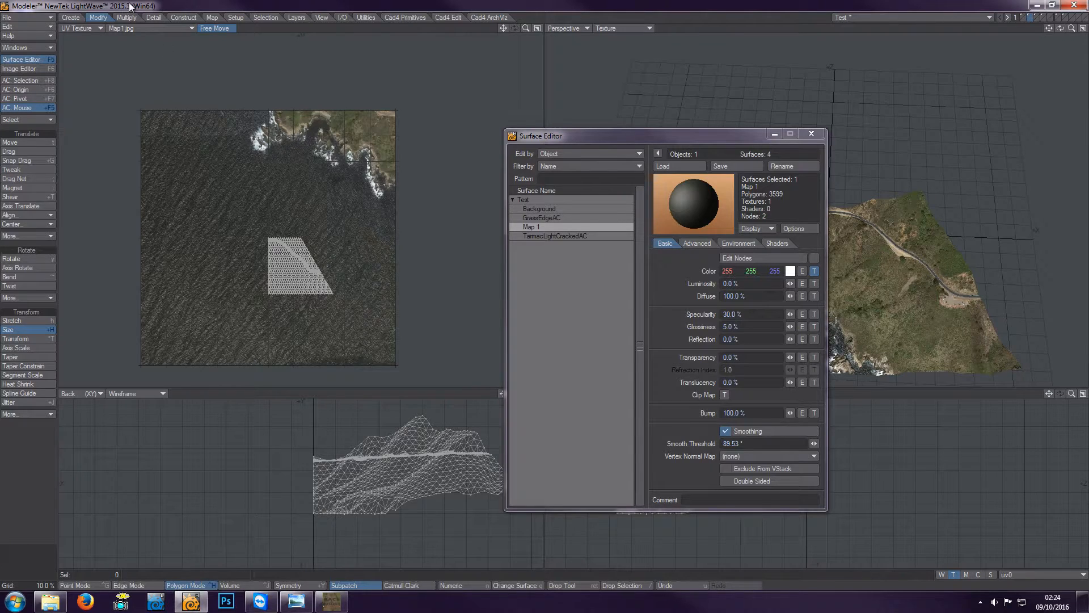
left_click(127, 28)
left_click(119, 54)
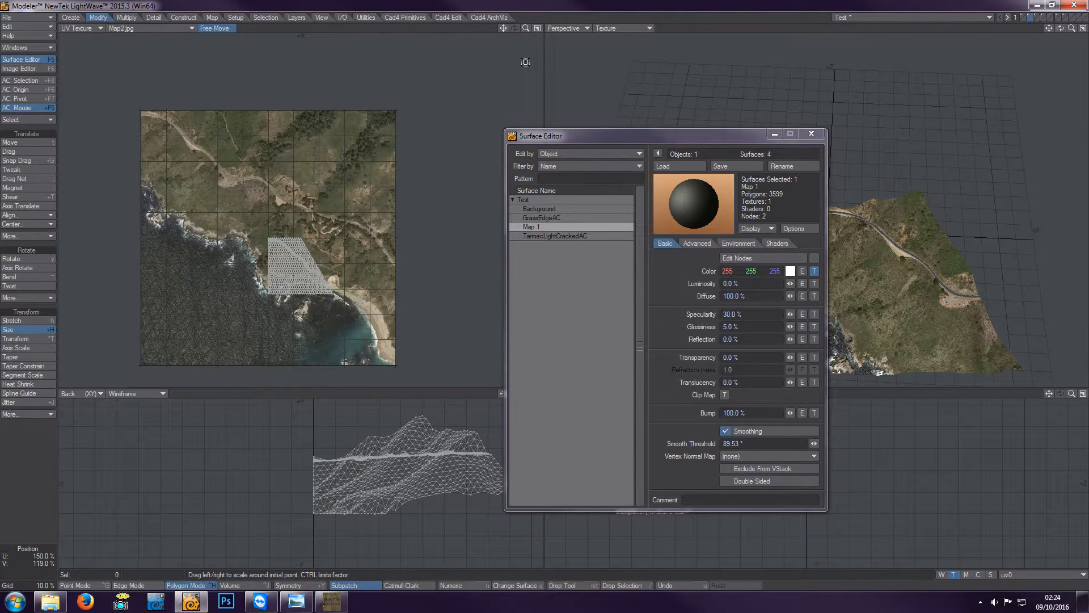
Step: Compare the first layer with the second, and move the second layer's UVs to the upper-left corner of Map2.jpg
left_click(1022, 19)
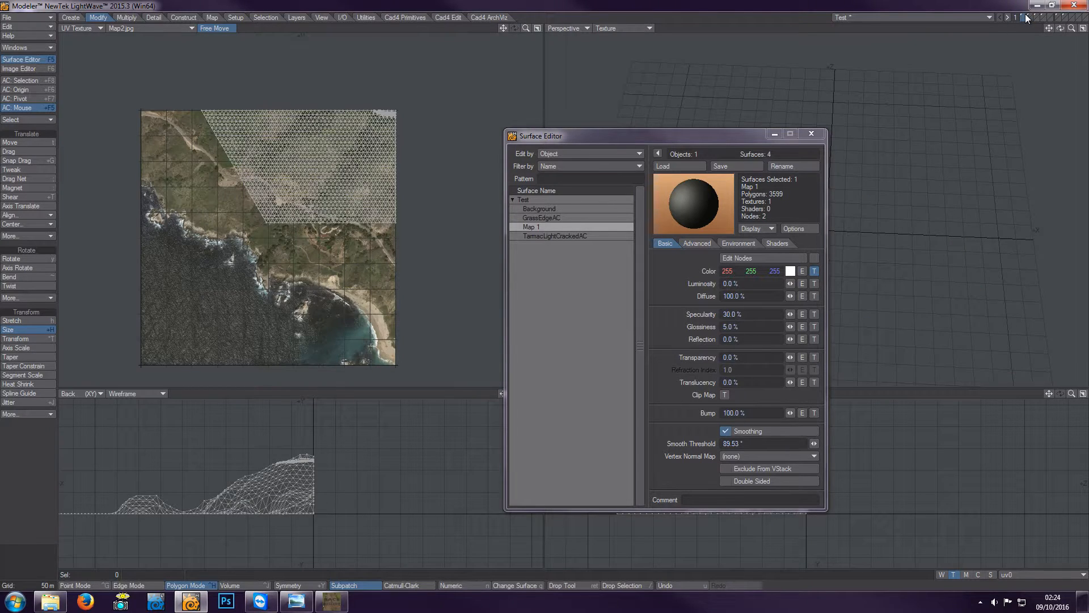
left_click_drag(730, 138, 607, 135)
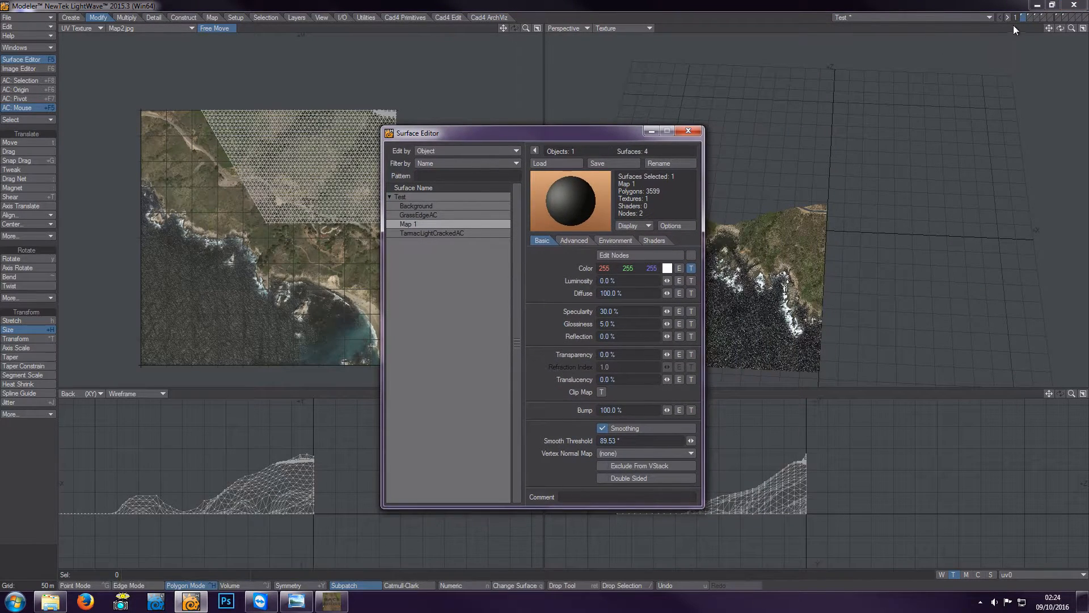
left_click(1031, 18)
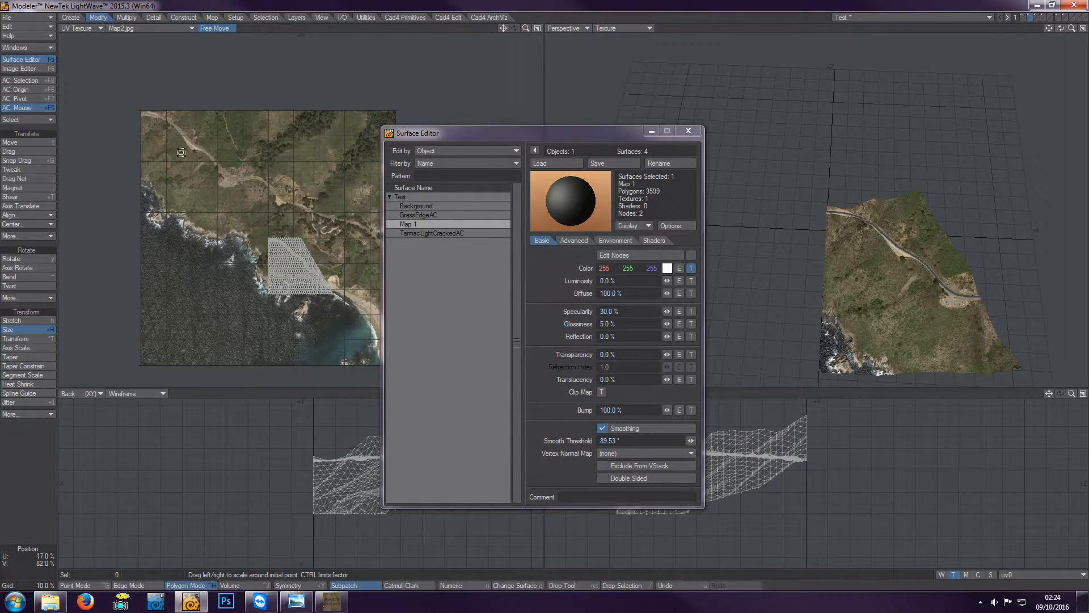
key("t")
left_click_drag(301, 270, 174, 142)
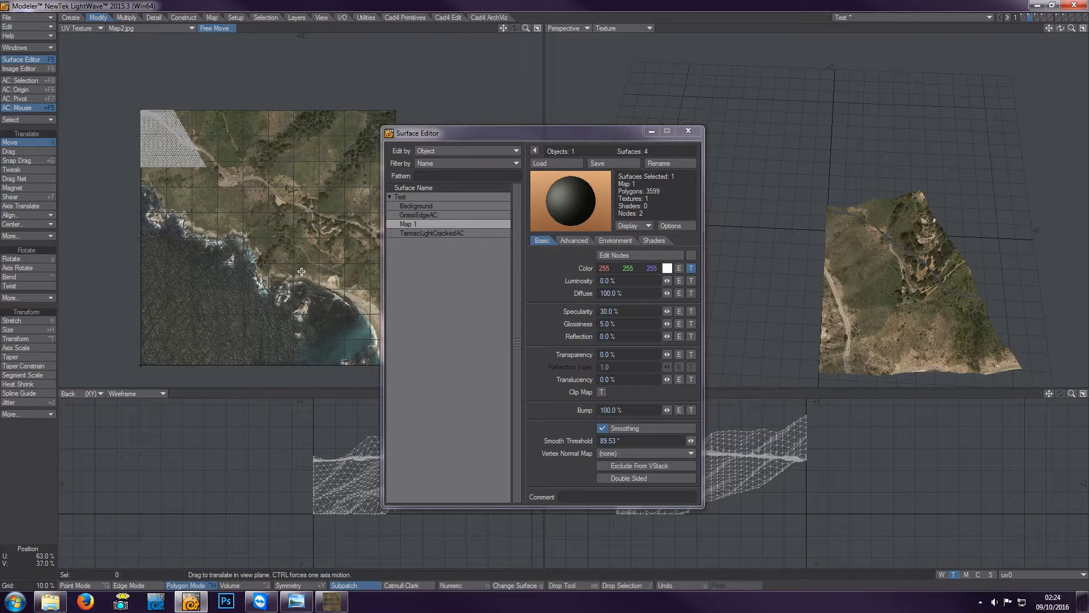
Step: Scale the second layer's UVs to about double size from the upper-left corner of Map2.jpg, and assign its polygons a new surface, Map 2
key("shift+h")
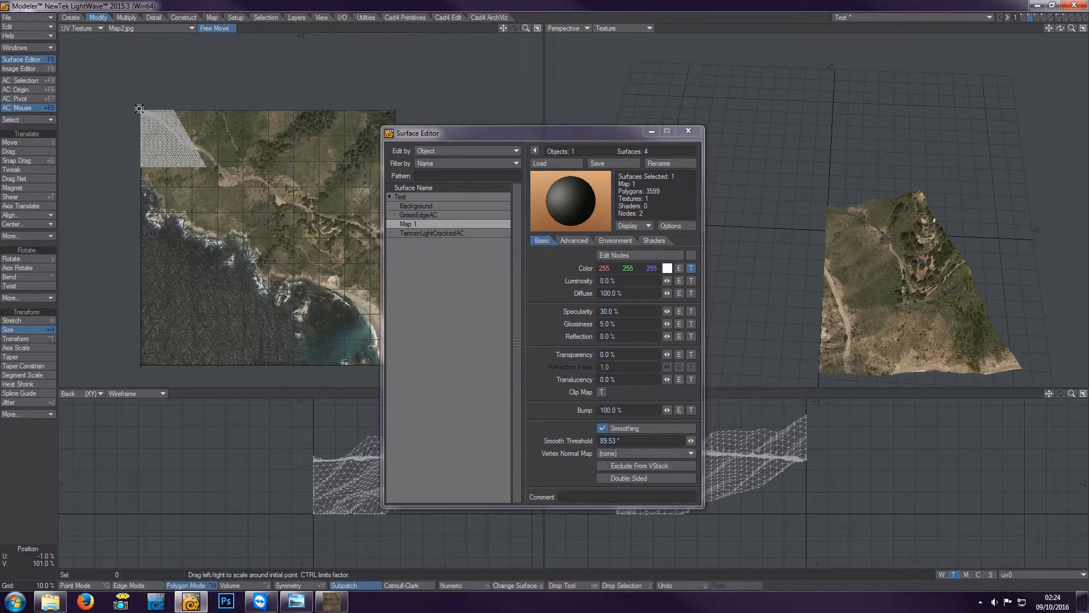
left_click_drag(140, 110, 186, 238)
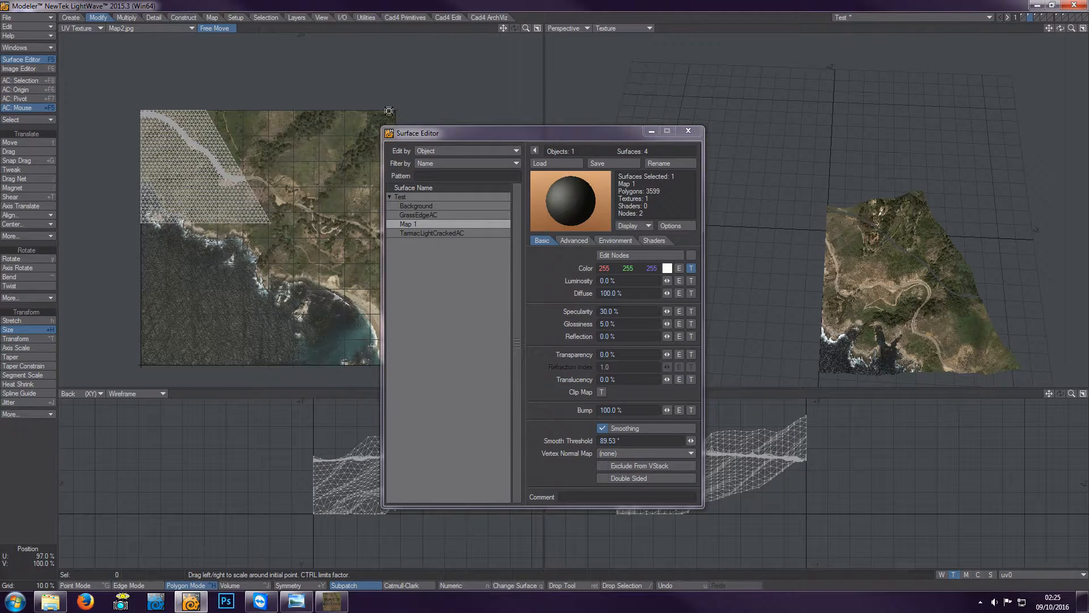
type("q")
type("Map 2")
key("Return")
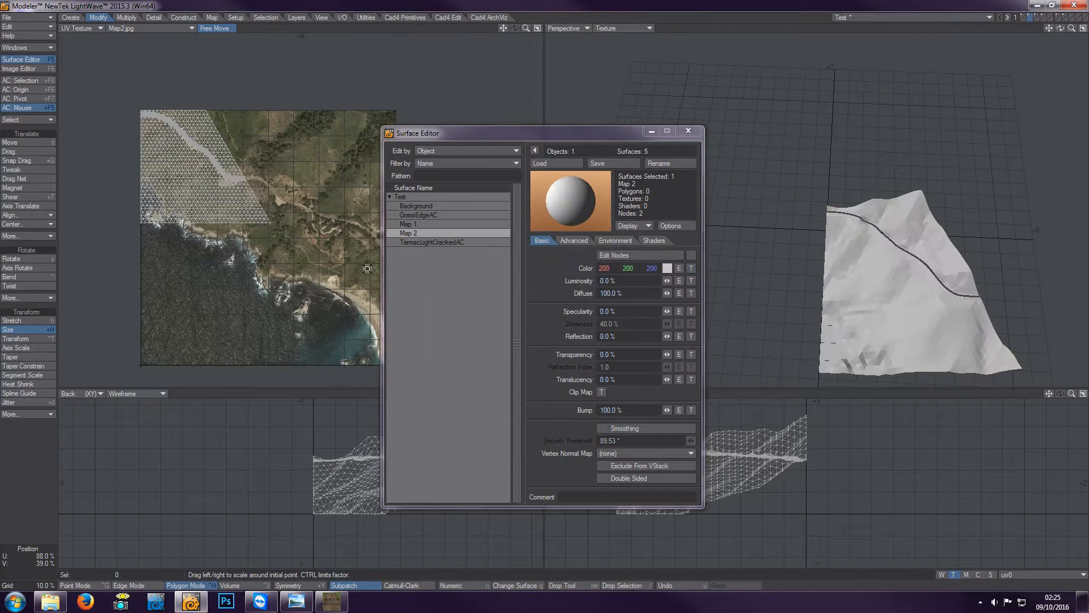
Step: Copy the Map 1 surface's settings and paste them onto the Map 2 surface
right_click(424, 223)
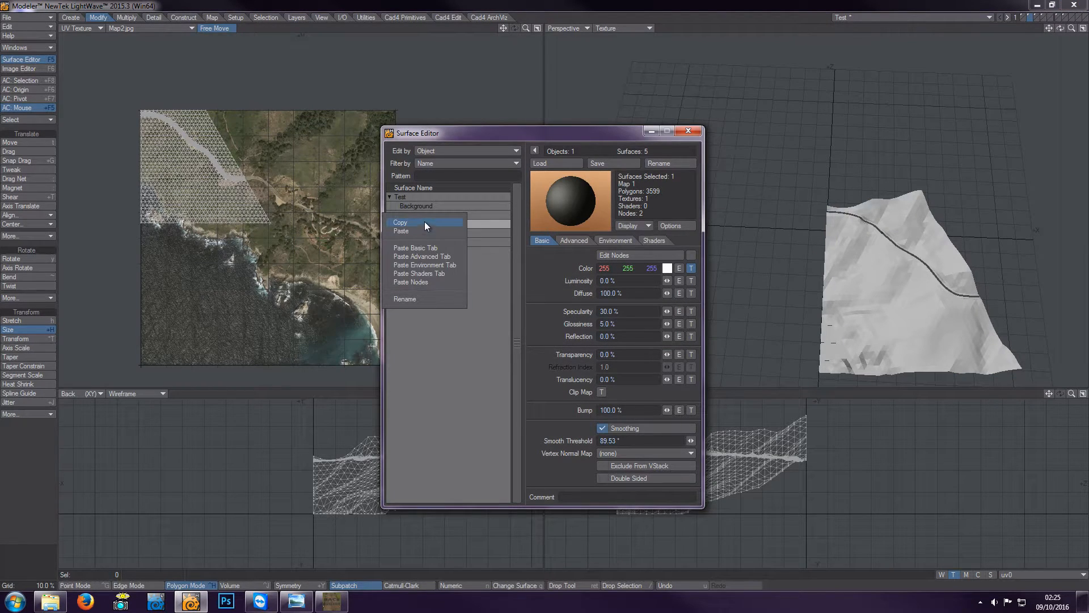
left_click(425, 222)
left_click(423, 234)
right_click(423, 233)
left_click(424, 242)
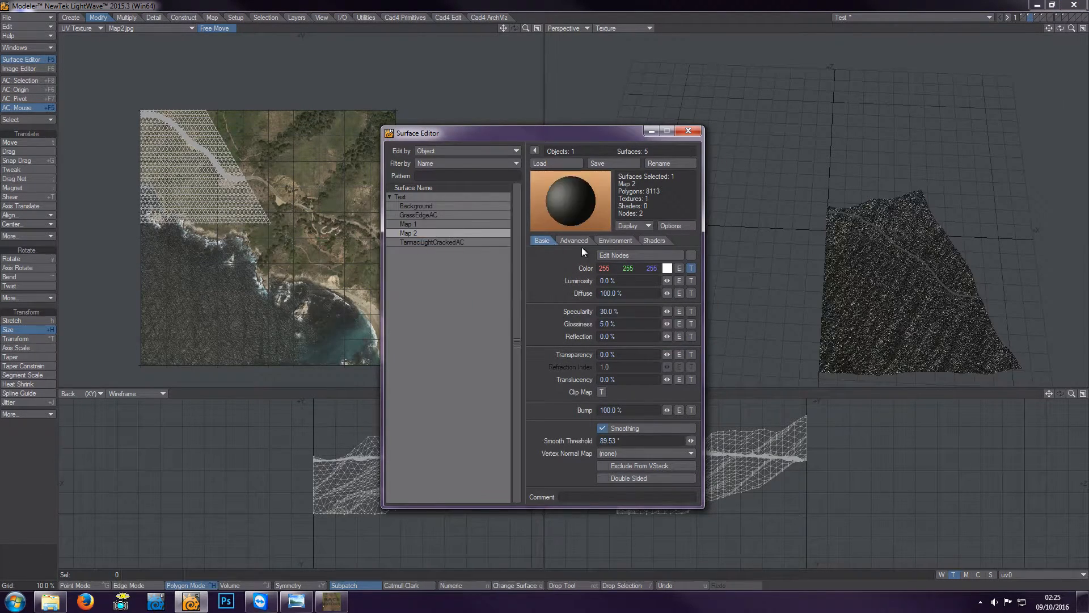
Step: Set the Map 2 surface's color texture image to Map2.jpg and apply the texture
left_click(690, 268)
left_click(698, 223)
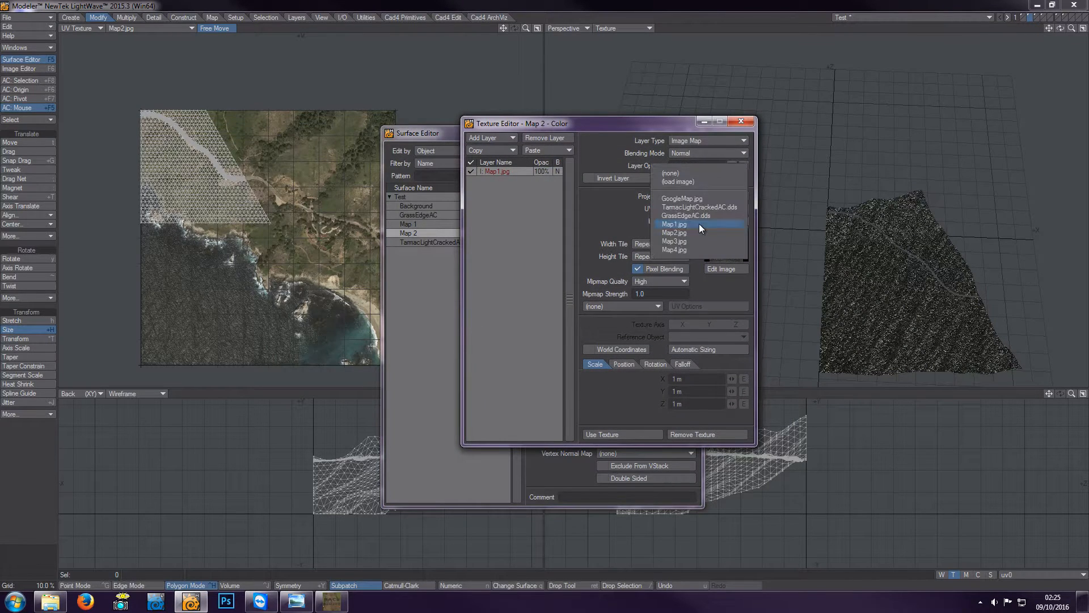
left_click(696, 233)
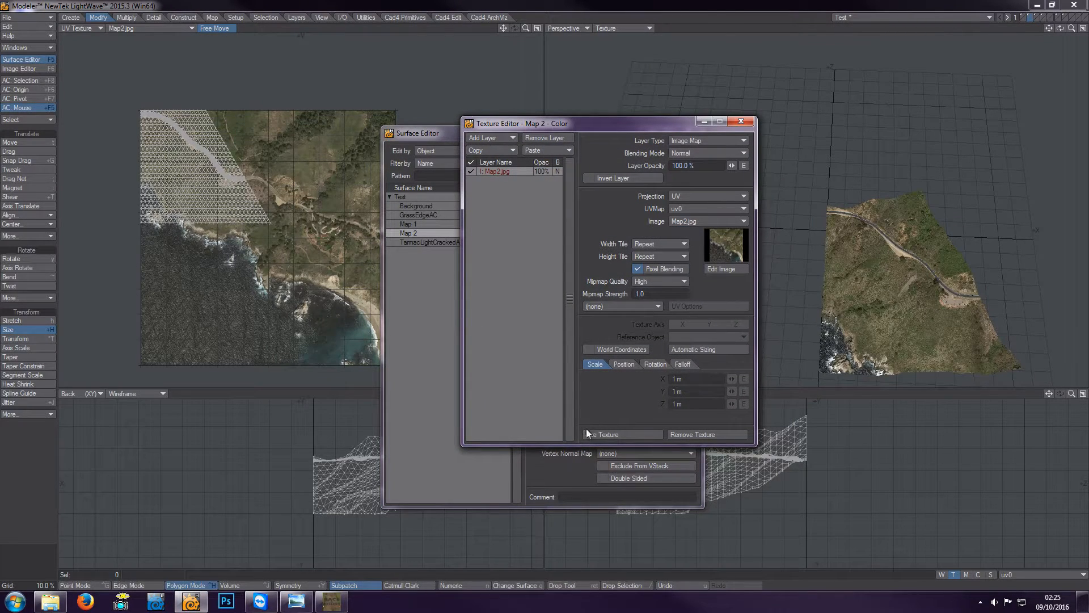
left_click(603, 433)
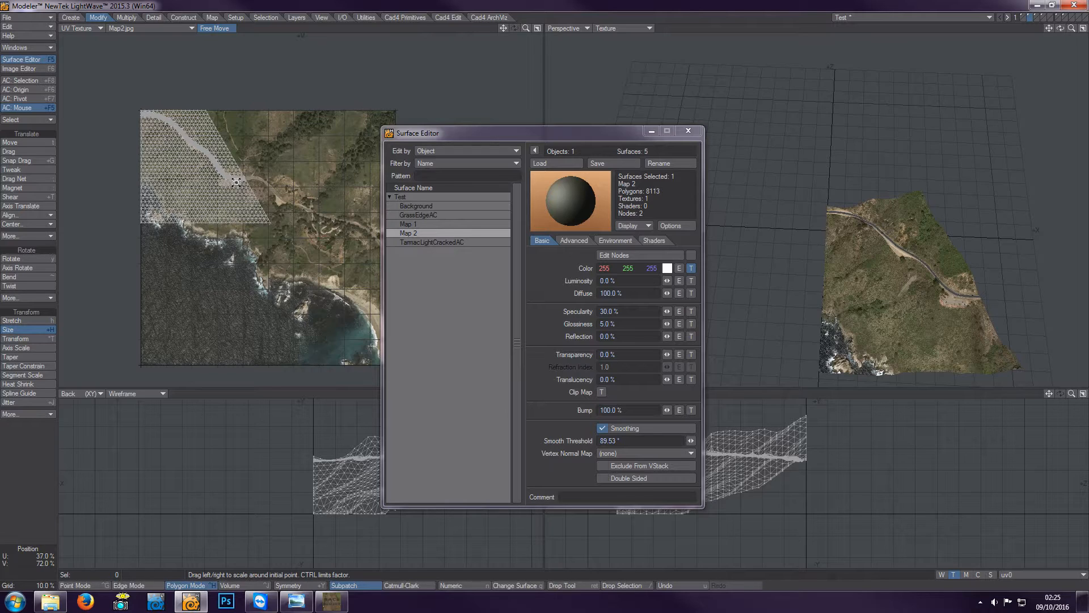
Step: Show the third layer with Map3.jpg as its UV backdrop
left_click(1036, 18)
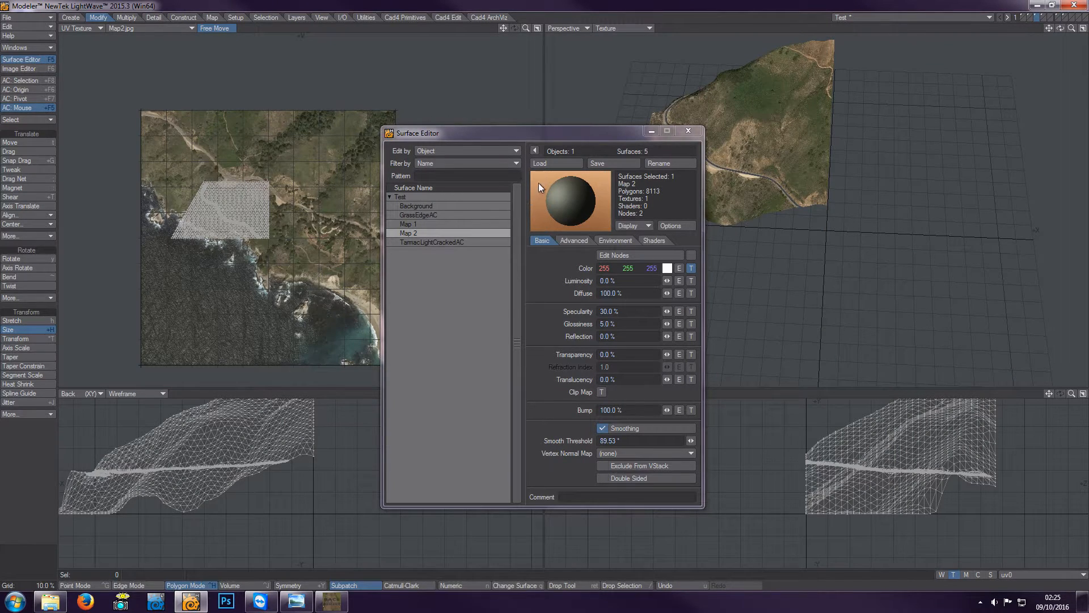
left_click(130, 27)
left_click(125, 67)
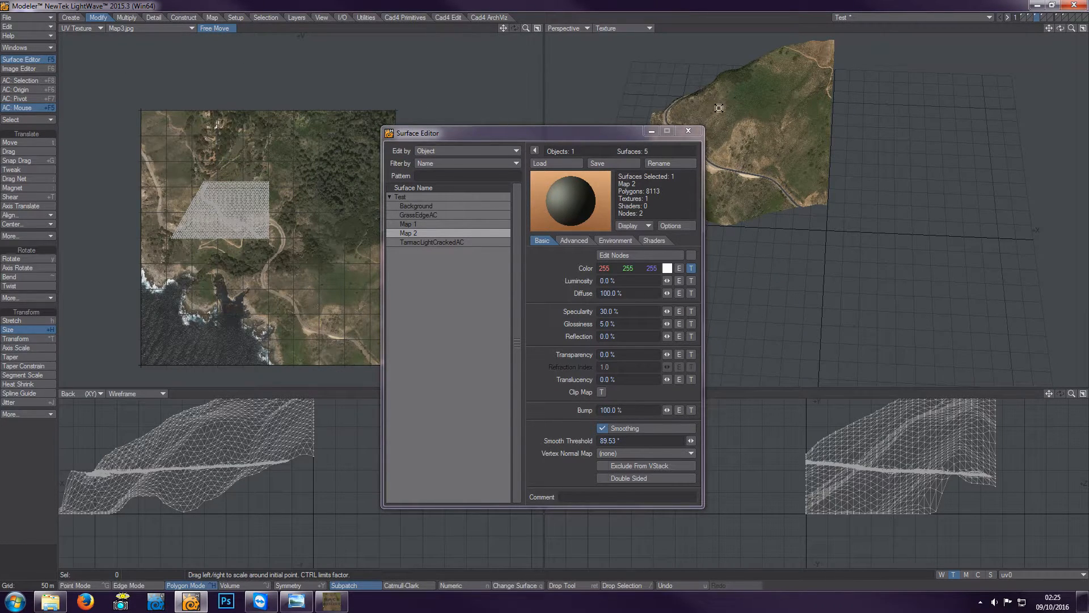
left_click_drag(1059, 28, 1066, 32)
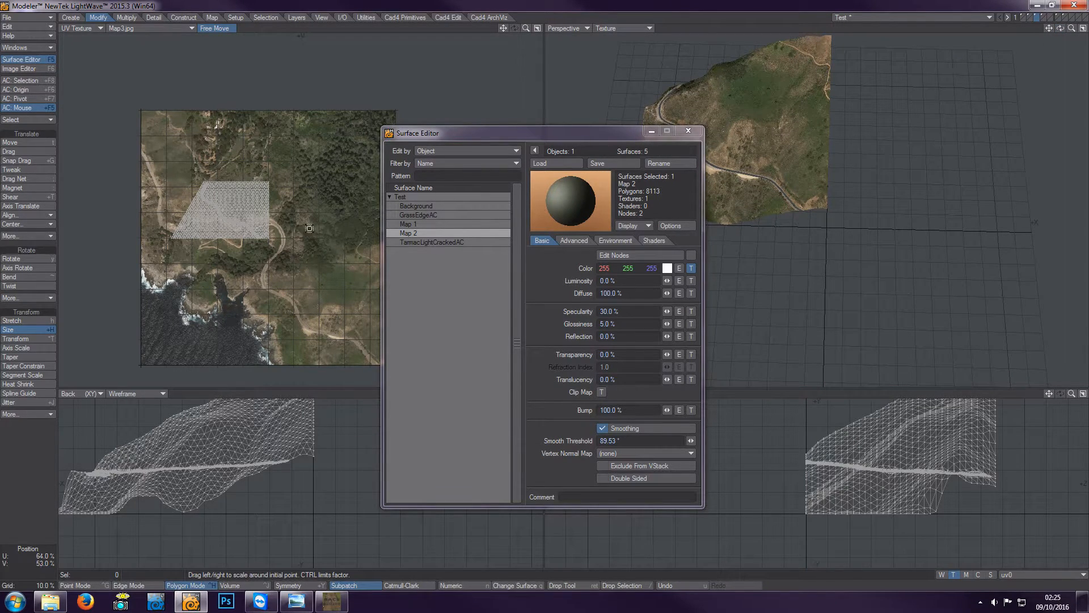
Step: Move the third layer's UVs to the lower-right corner of Map3.jpg and scale them to about double size from that corner
left_click_drag(514, 131, 668, 169)
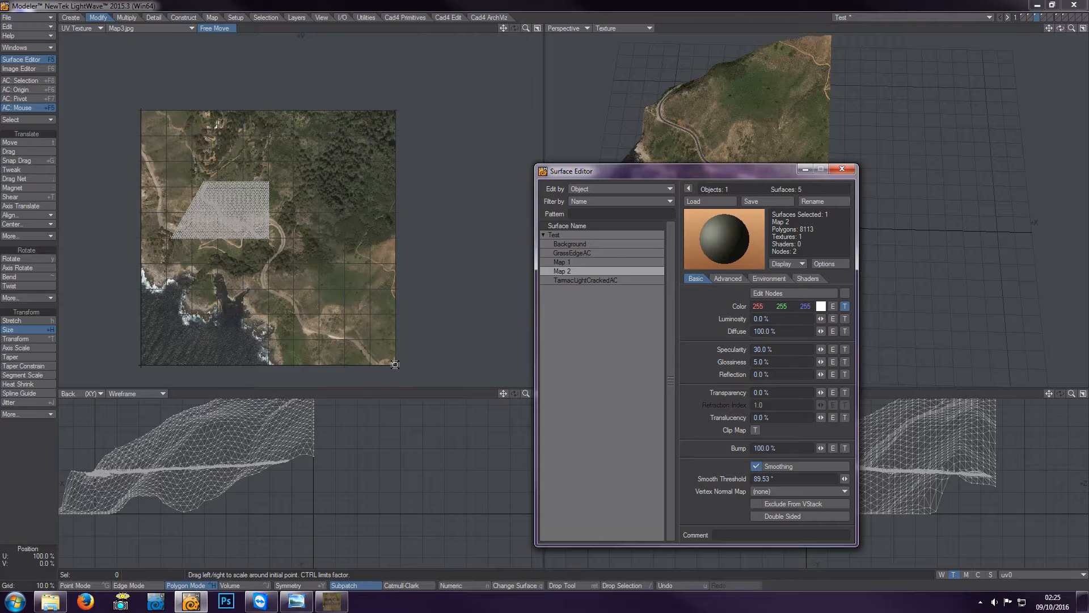
key("t")
mouse_move(223, 214)
left_mouse_down()
mouse_move(340, 310)
mouse_move(350, 339)
left_mouse_up()
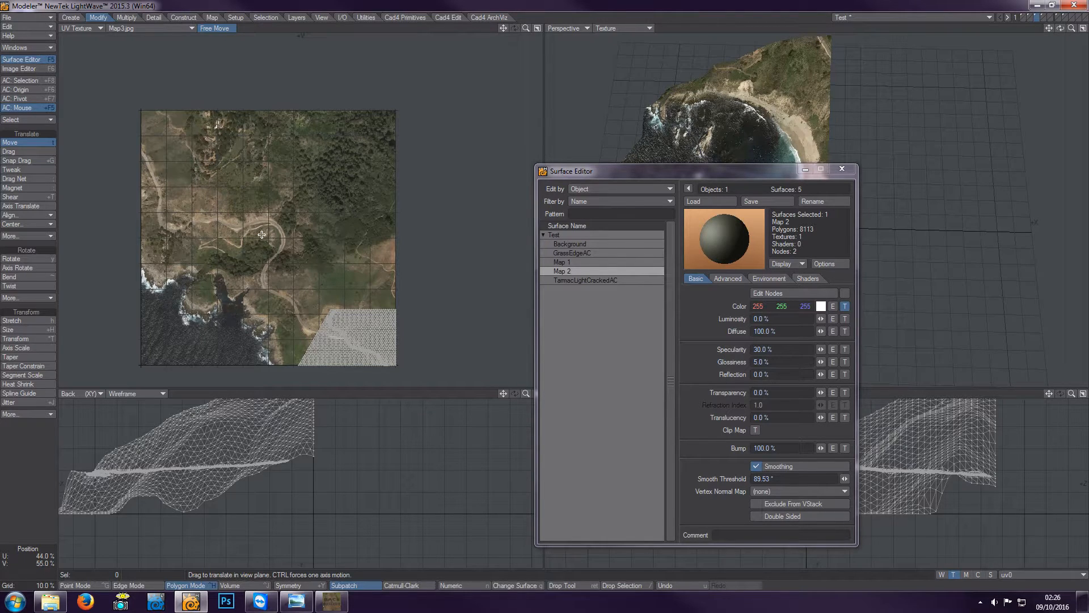
key("shift+h")
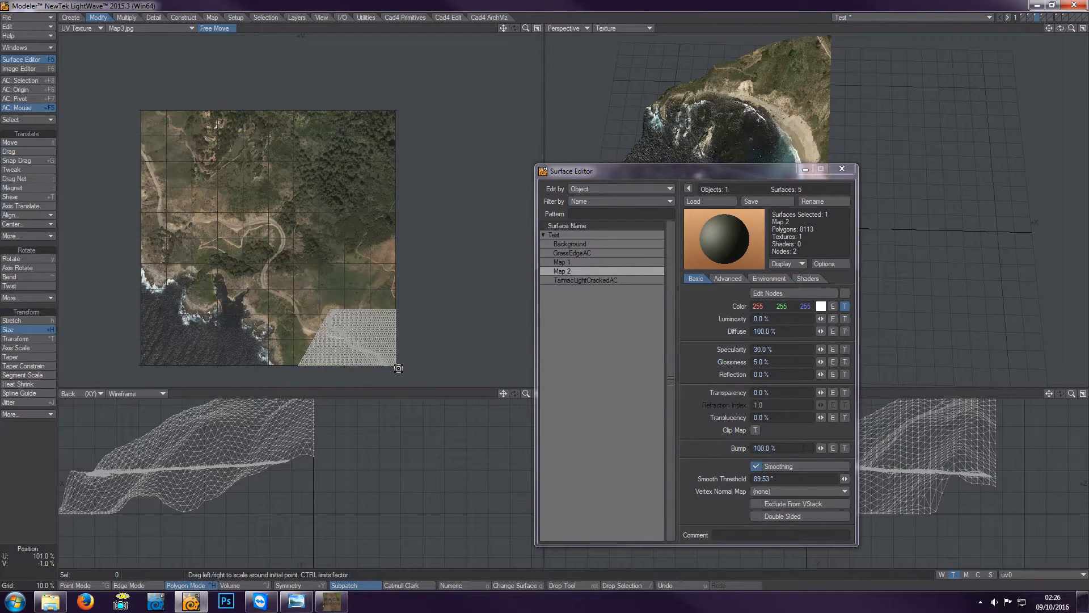
left_click_drag(396, 365, 517, 366)
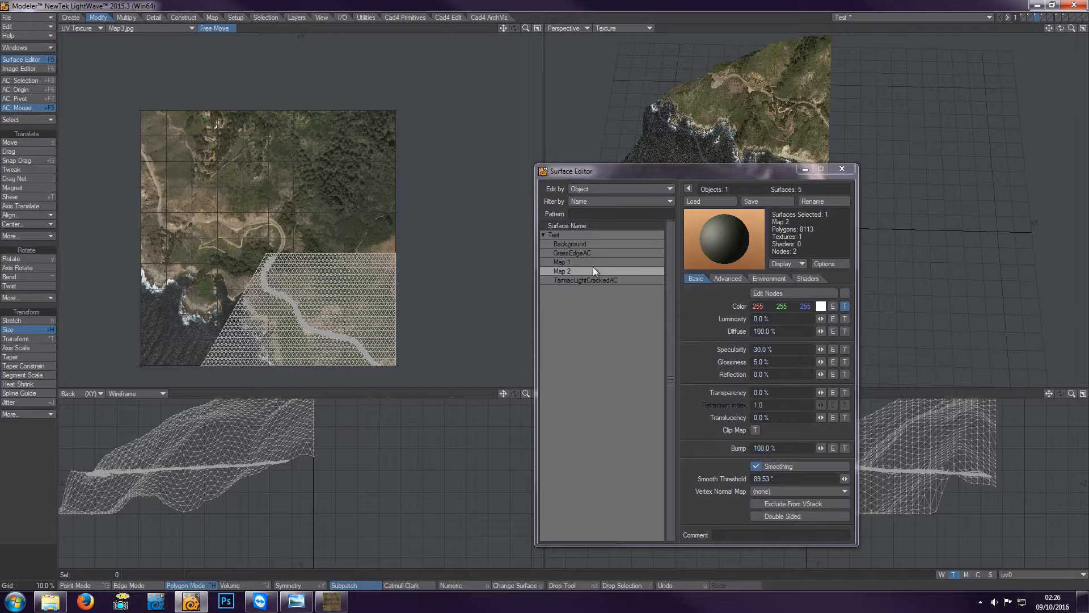
Step: Assign the third layer's polygons a new surface, Map 3, and paste the copied Map 1 settings onto it
key("q")
key("BackSpace")
type("3")
key("Return")
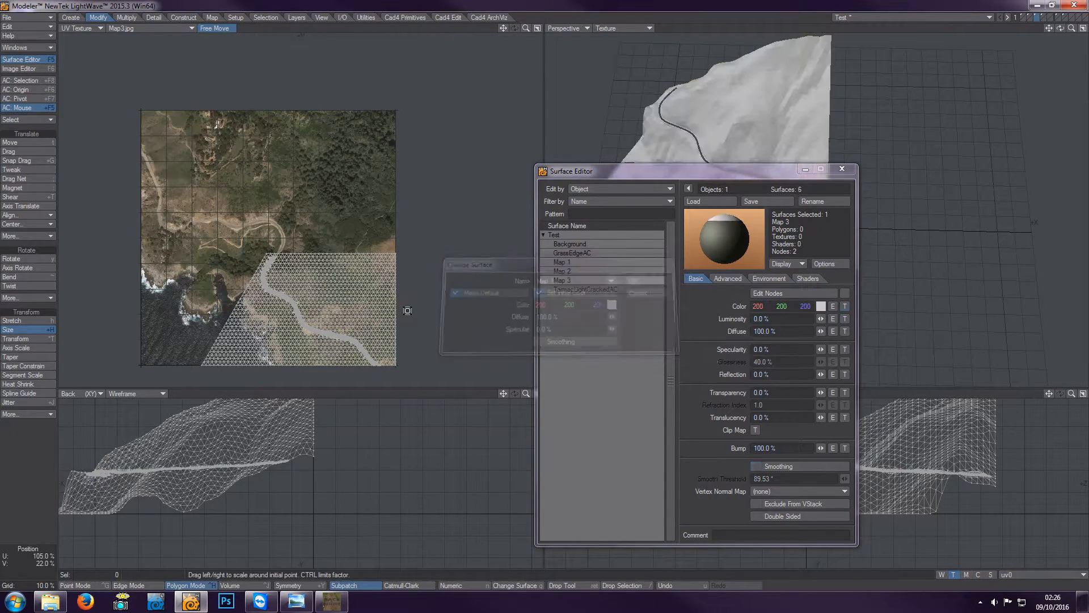
right_click(595, 278)
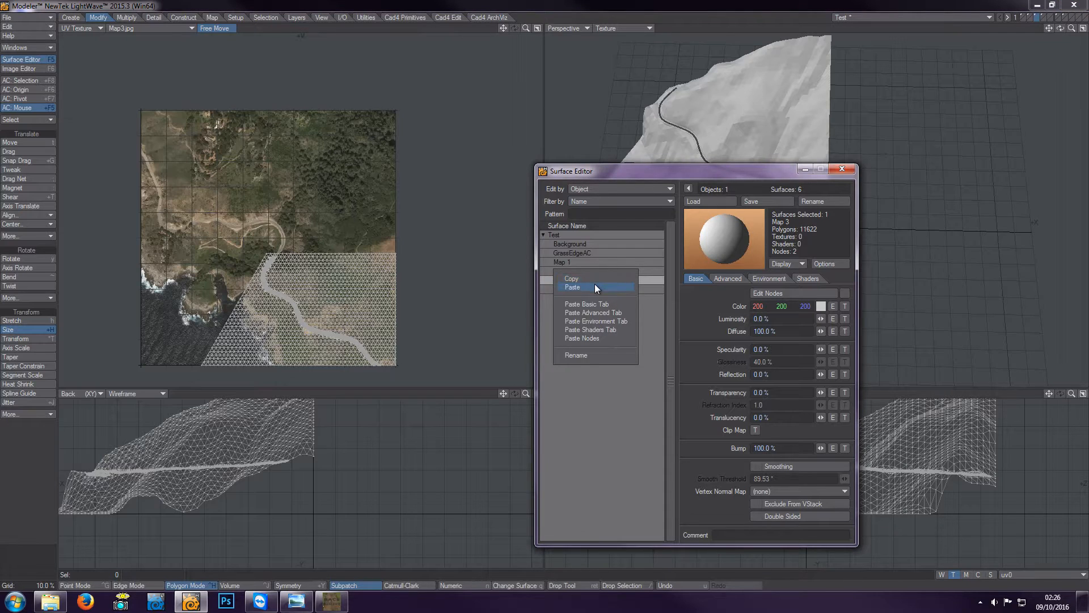
left_click(595, 287)
Step: Set the Map 3 surface's color texture image to Map3.jpg and apply the texture
left_click(846, 306)
left_click(688, 223)
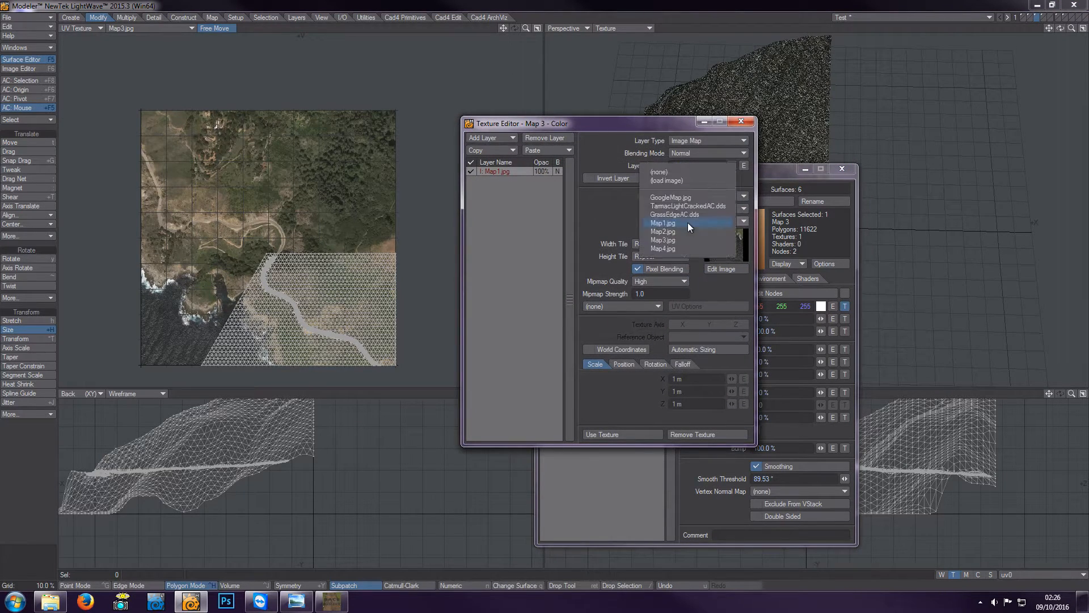
left_click(683, 239)
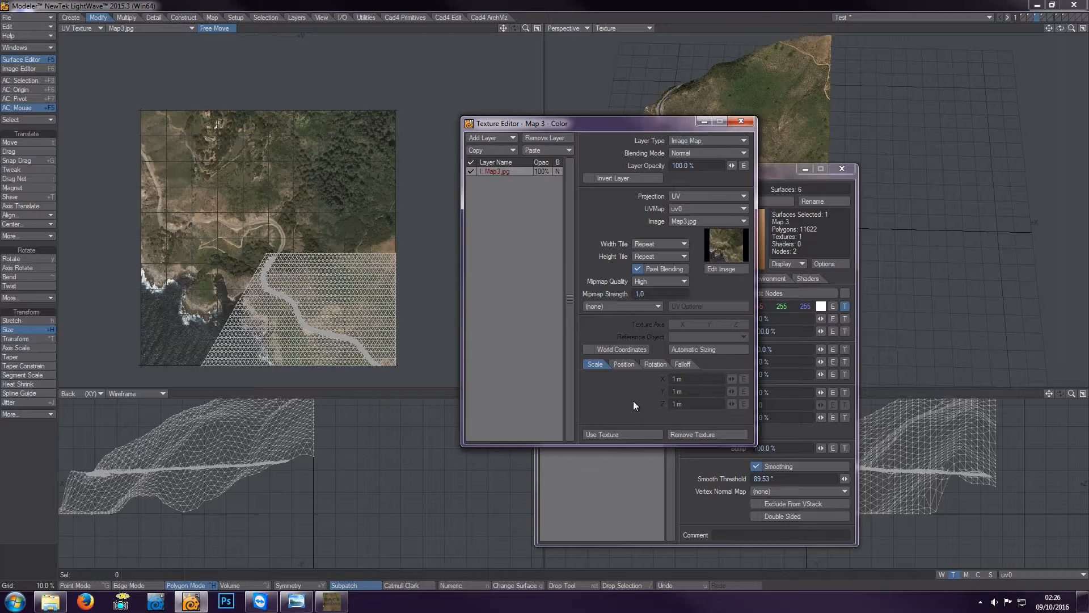
left_click(615, 434)
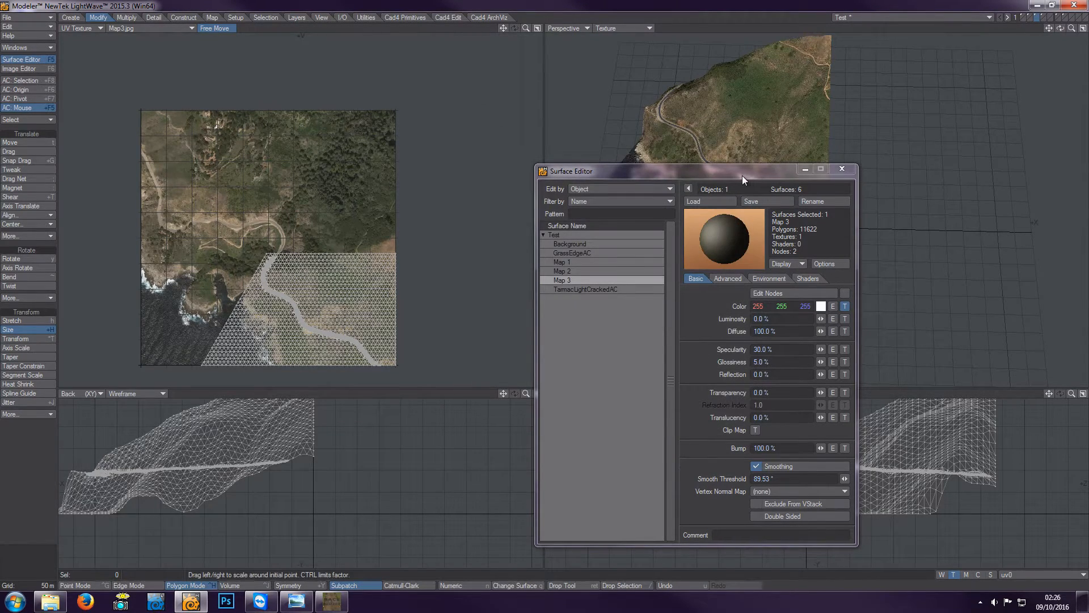
Step: Show the fourth layer with Map4.jpg as its UV backdrop, and briefly compare it with the second layer
left_click(1043, 15)
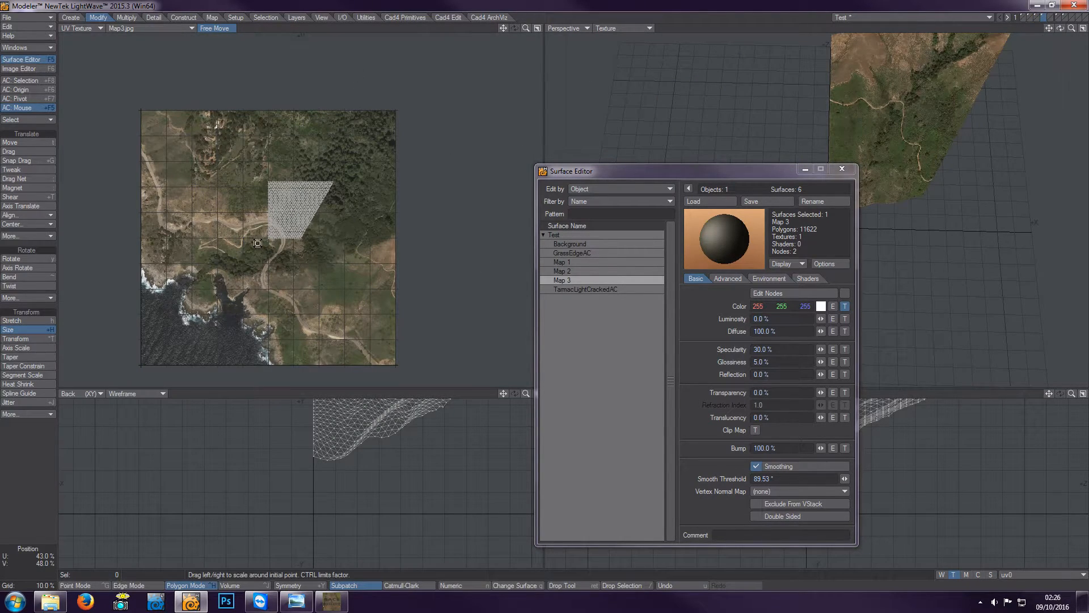
left_click(148, 28)
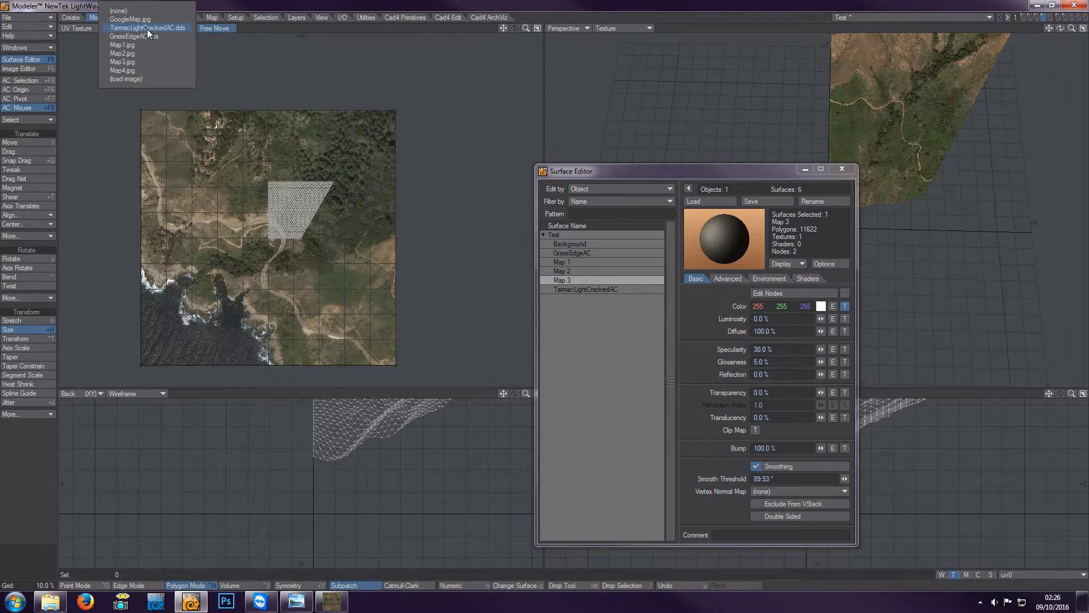
left_click(142, 69)
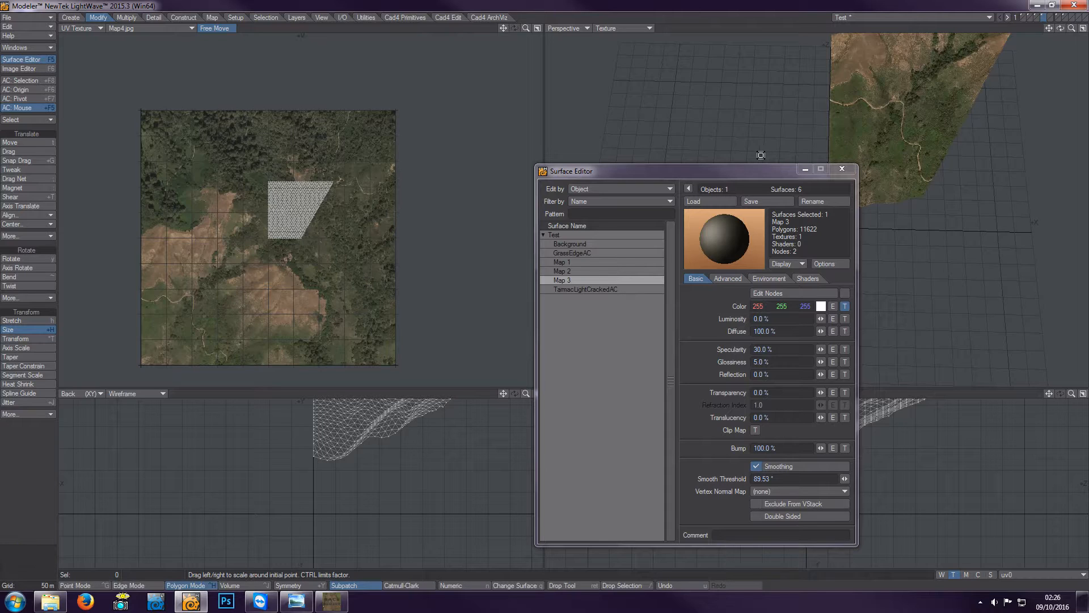
left_click(1029, 15)
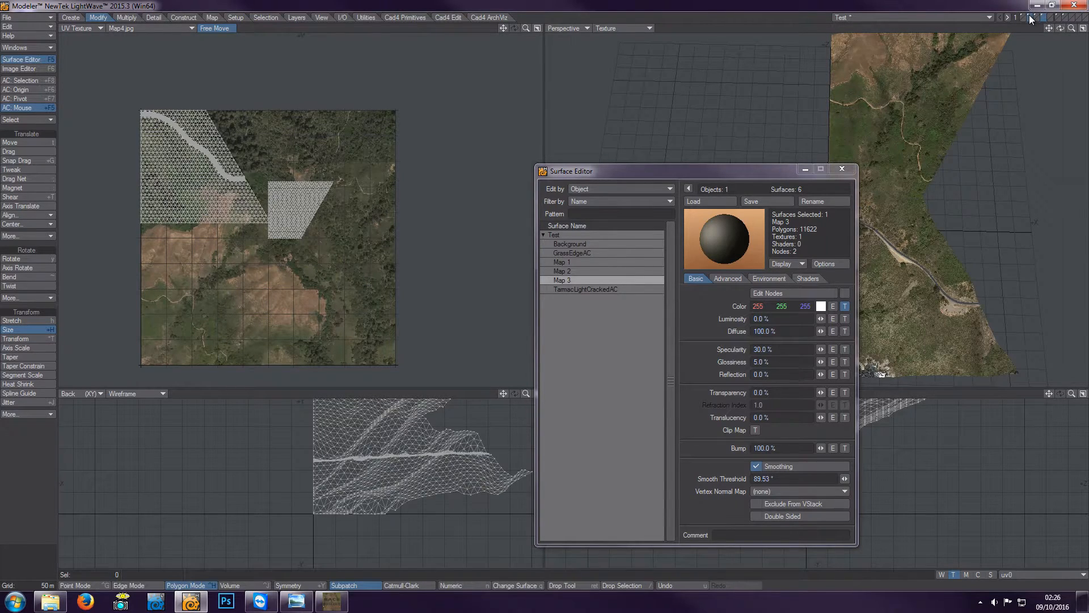
left_click(1029, 15)
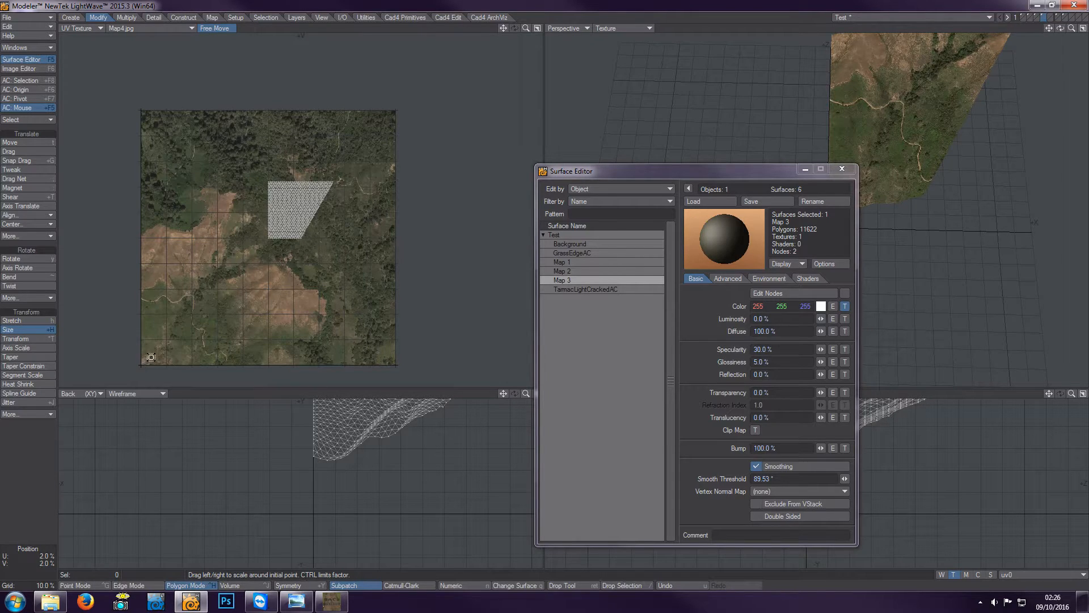
Step: Move the fourth layer's UVs to the lower-left corner of Map4.jpg and scale them to about double size from that corner
key("t")
left_click_drag(286, 252, 159, 380)
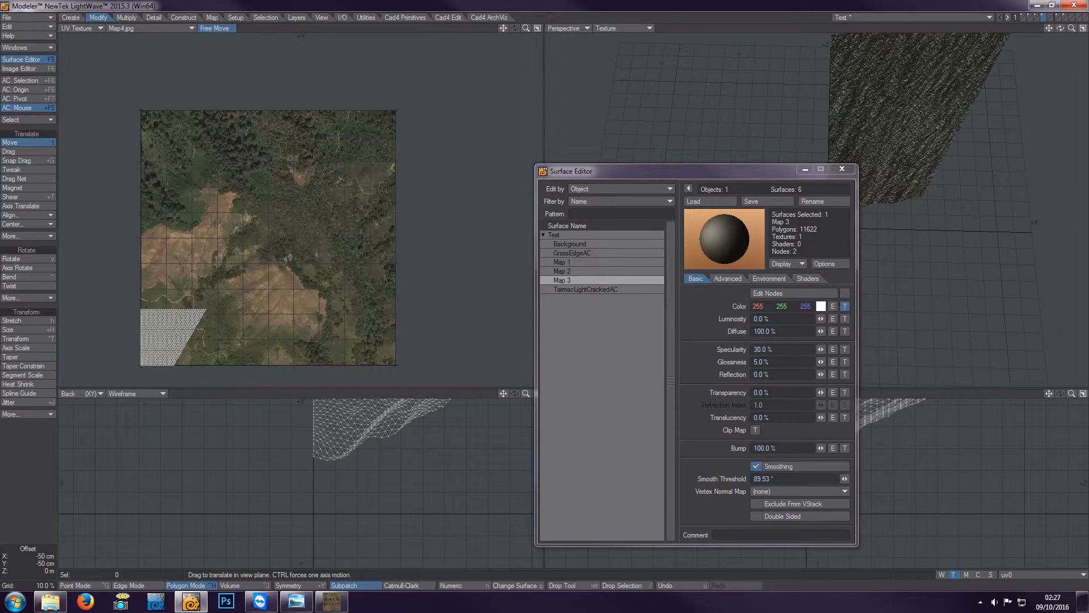
key("shift+h")
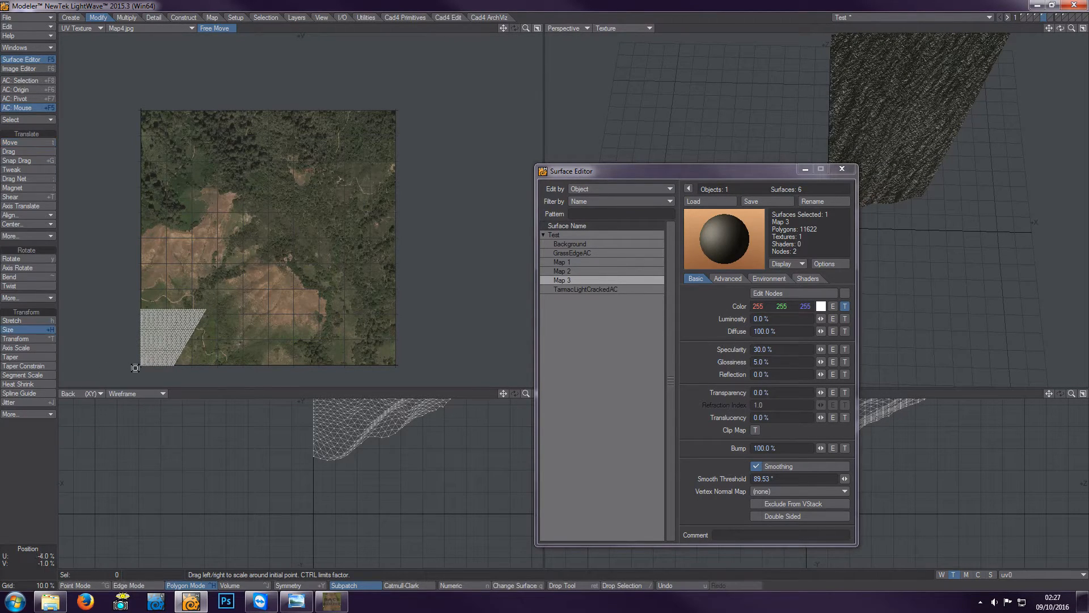
left_click_drag(141, 365, 214, 362)
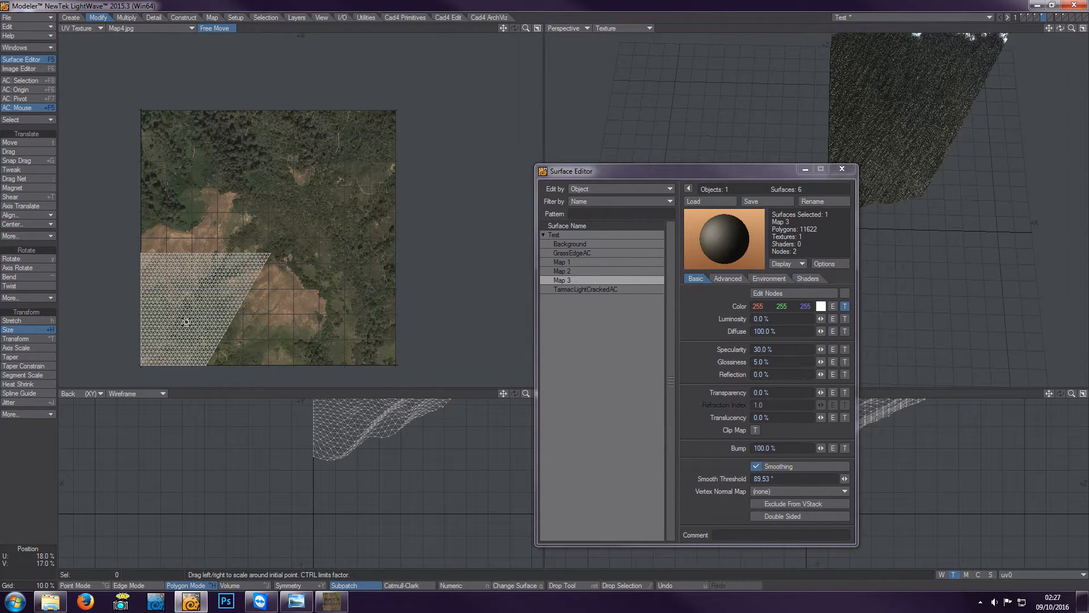
Step: Assign the fourth layer's polygons a new surface, Map 4, and paste the copied Map 1 settings onto it
key("q")
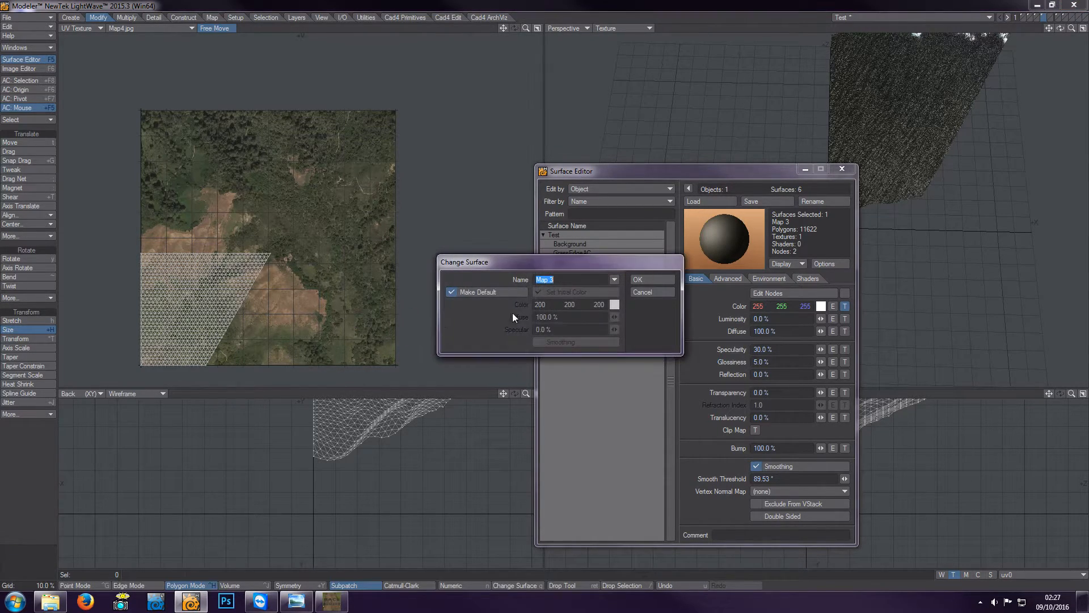
left_click(604, 284)
key("BackSpace")
type("4")
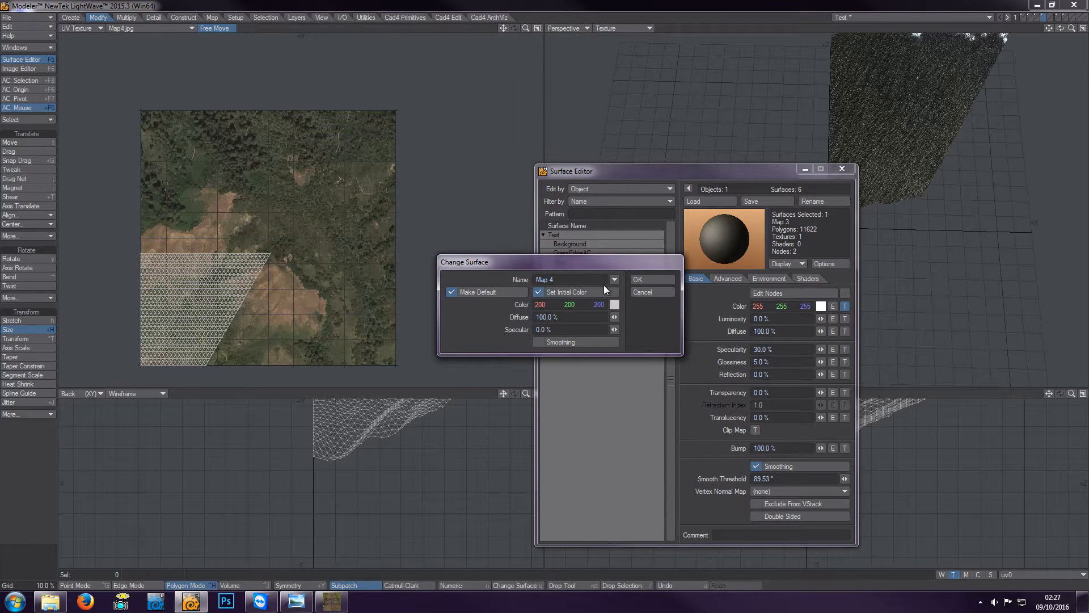
key("Return")
right_click(594, 287)
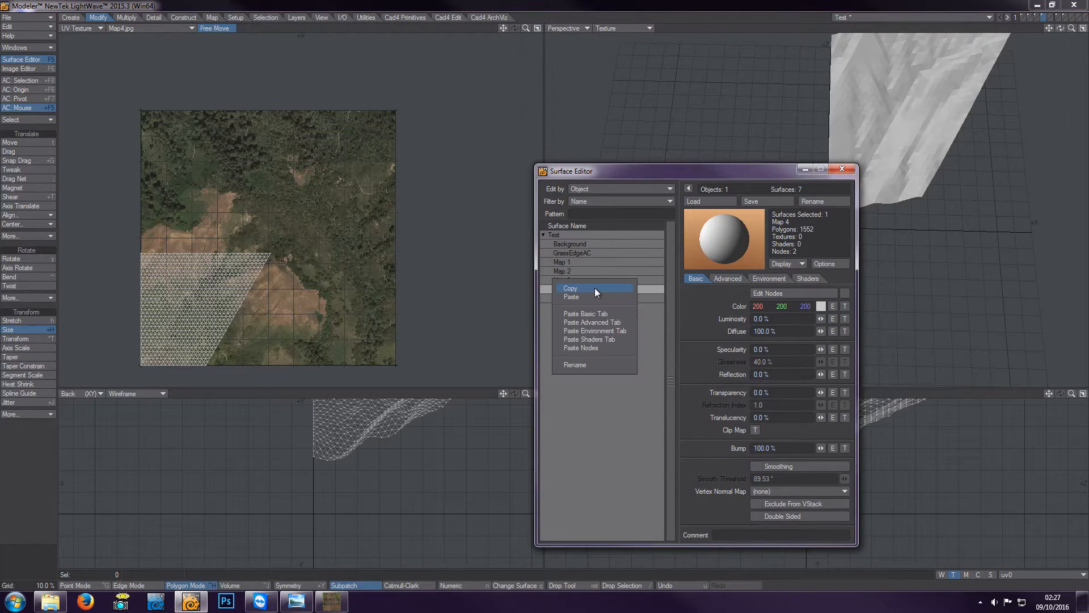
left_click(594, 296)
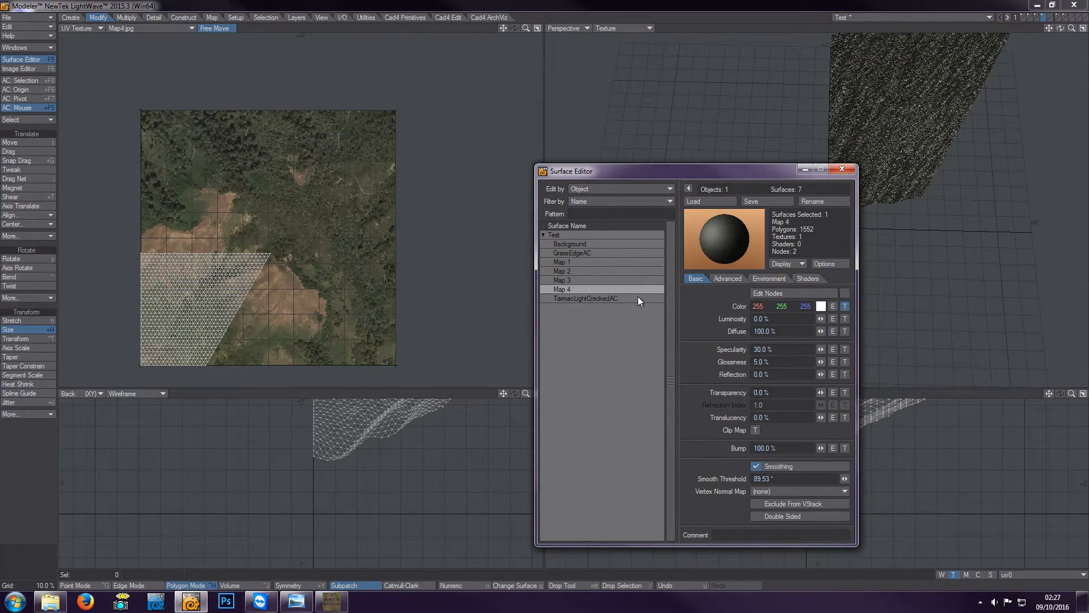
Step: Set the Map 4 surface's color texture image to Map4.jpg, apply the texture, and close the Surface Editor
left_click(846, 306)
left_click(699, 222)
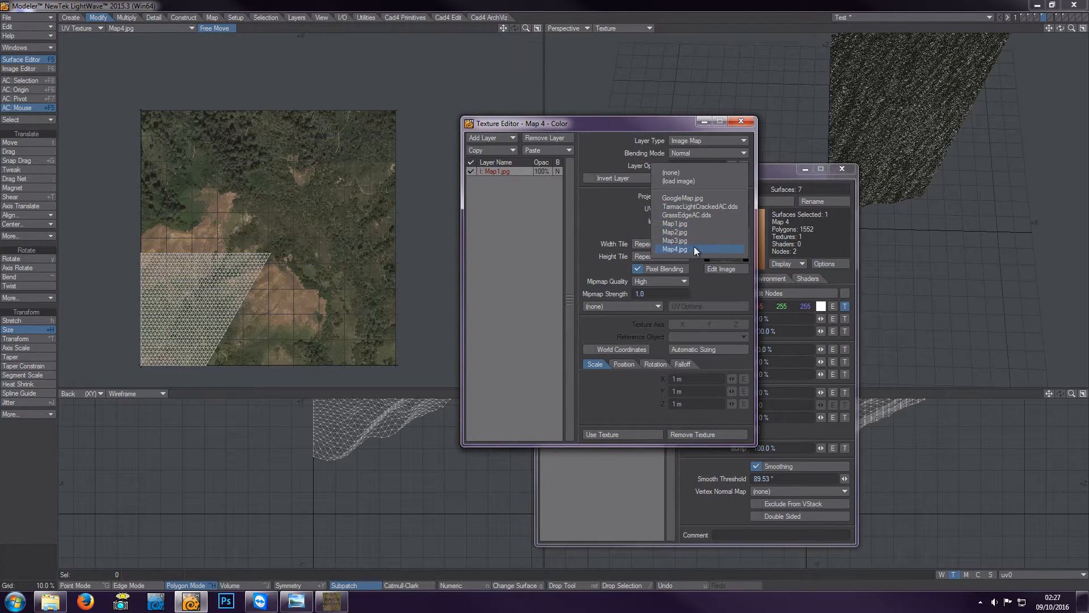
left_click(693, 249)
left_click(614, 432)
left_click(843, 168)
Step: Show all four terrain layers together and inspect the complete textured terrain in the perspective view
left_click_drag(1049, 27, 1040, 93)
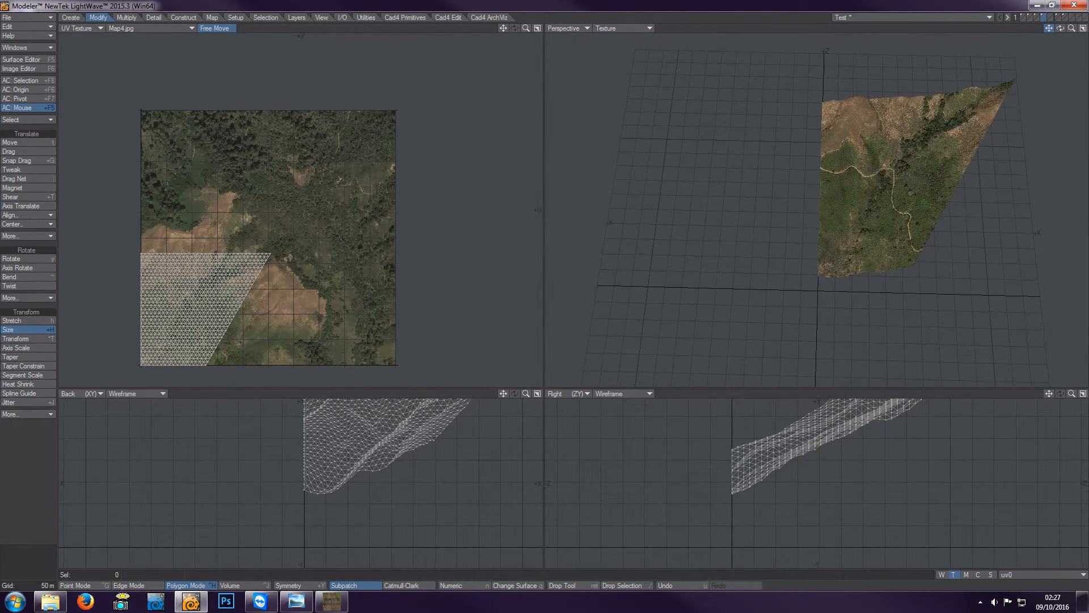
left_click(1037, 14, "shift")
left_click(1029, 16, "shift")
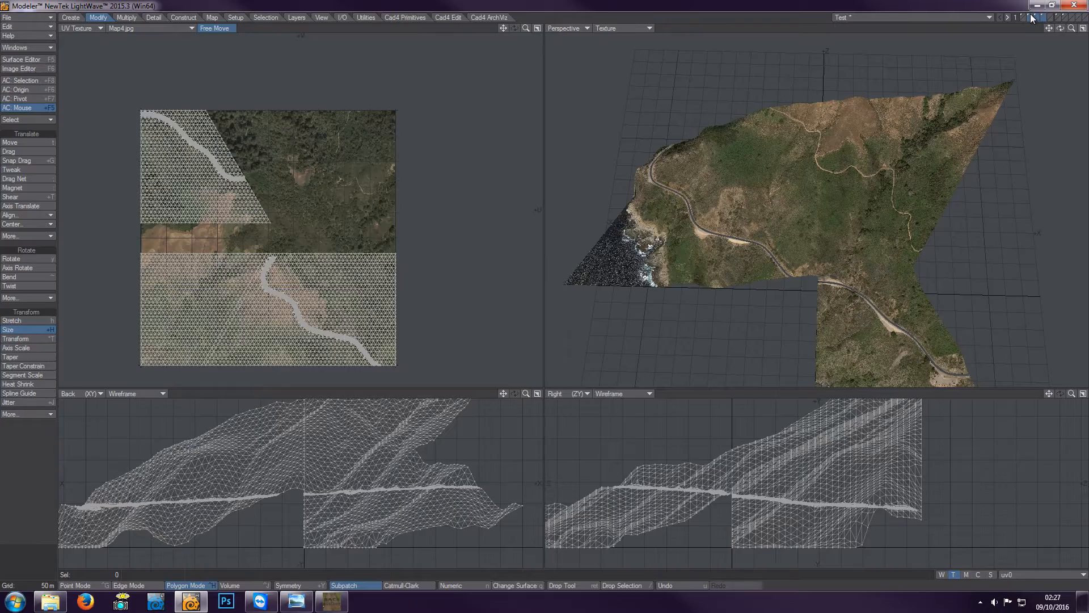
left_click(1022, 17, "shift")
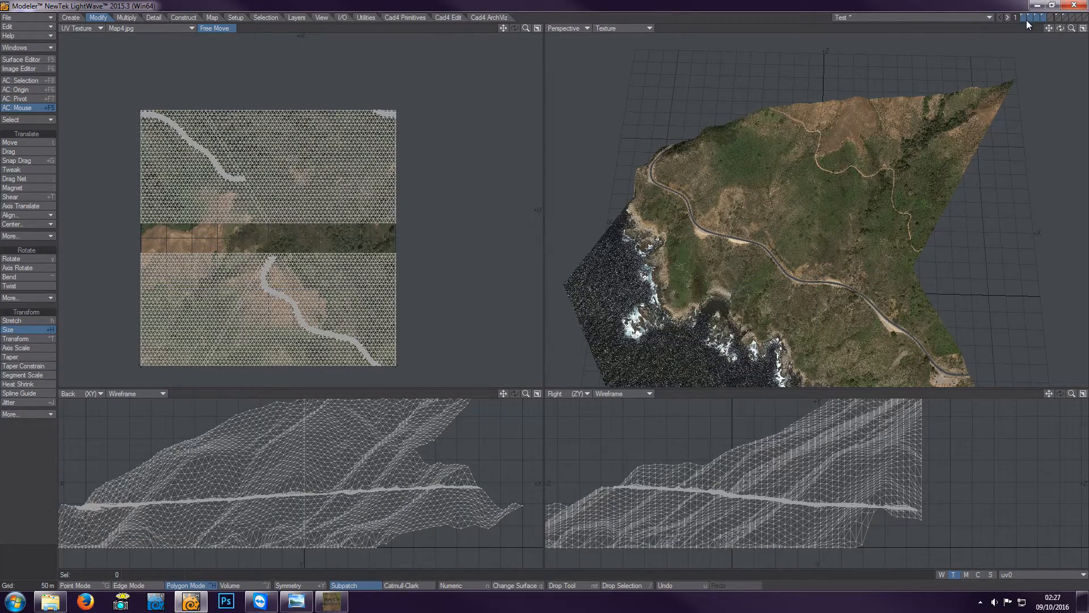
left_click_drag(1060, 28, 1062, 69)
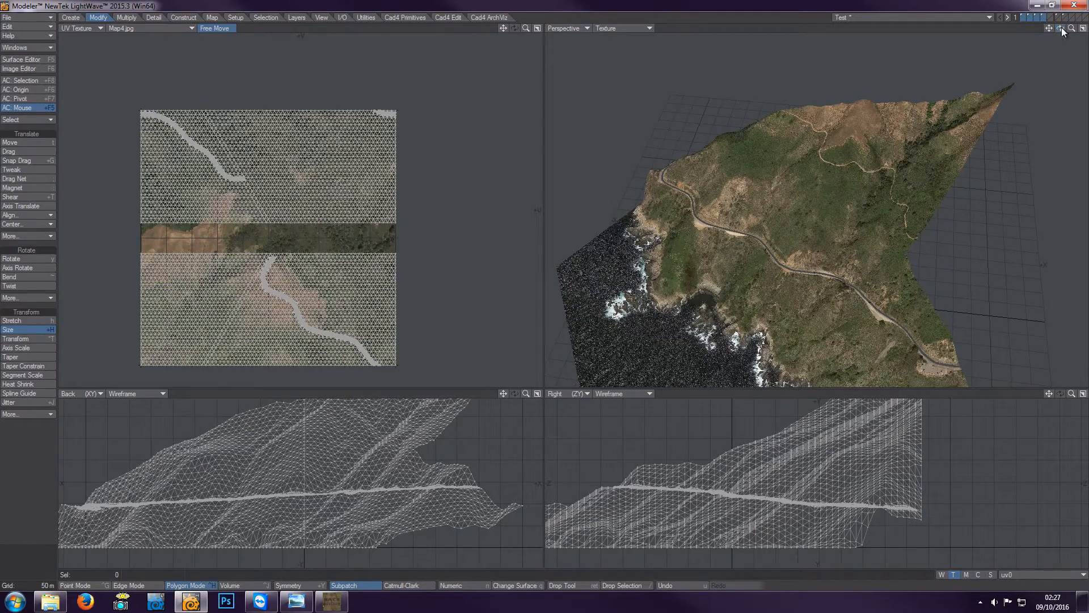
mouse_move(1071, 29)
left_mouse_down()
mouse_move(1047, 29)
mouse_move(1069, 51)
mouse_move(1079, 46)
mouse_move(1069, 33)
mouse_move(1063, 41)
left_mouse_up()
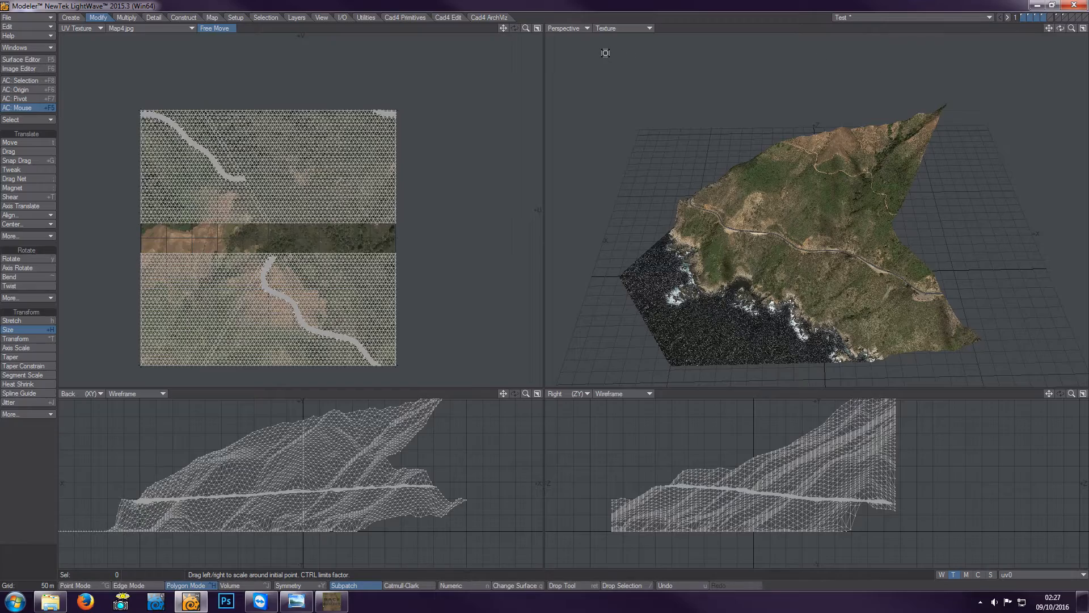
Step: Highlight all connected polygons of the first layer and of the second layer in the UV view, clearing each selection
left_click_drag(526, 27, 548, 23)
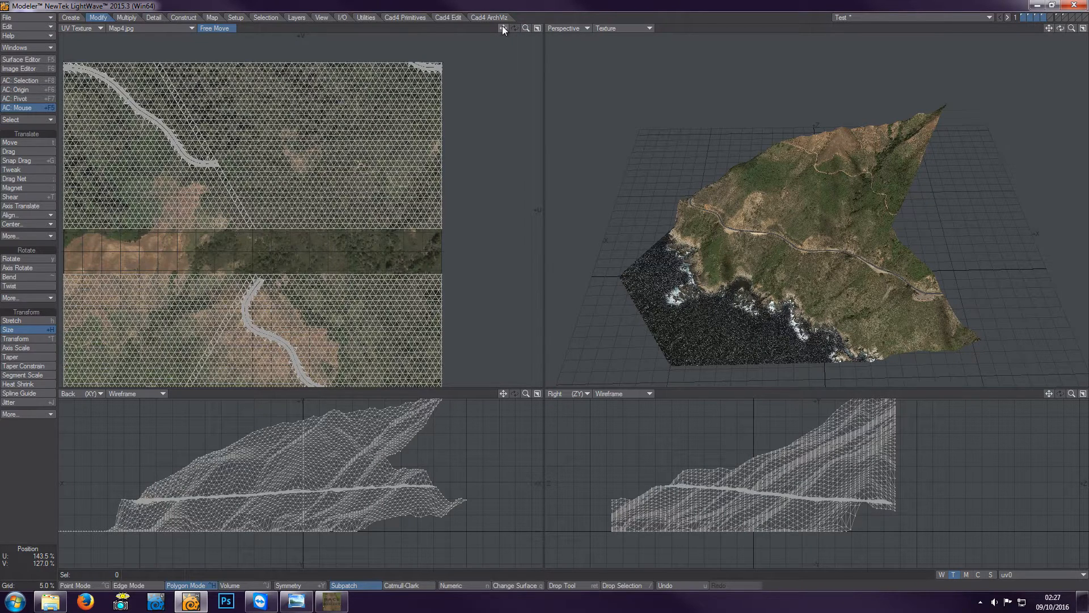
key("space")
left_click(392, 129)
key("bracketright")
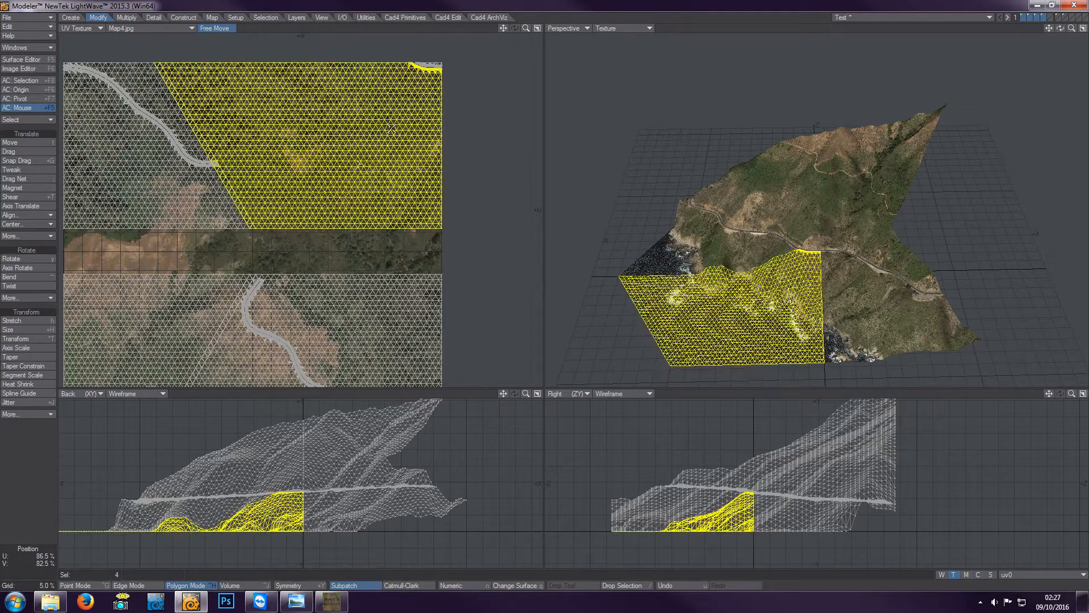
left_click(280, 28)
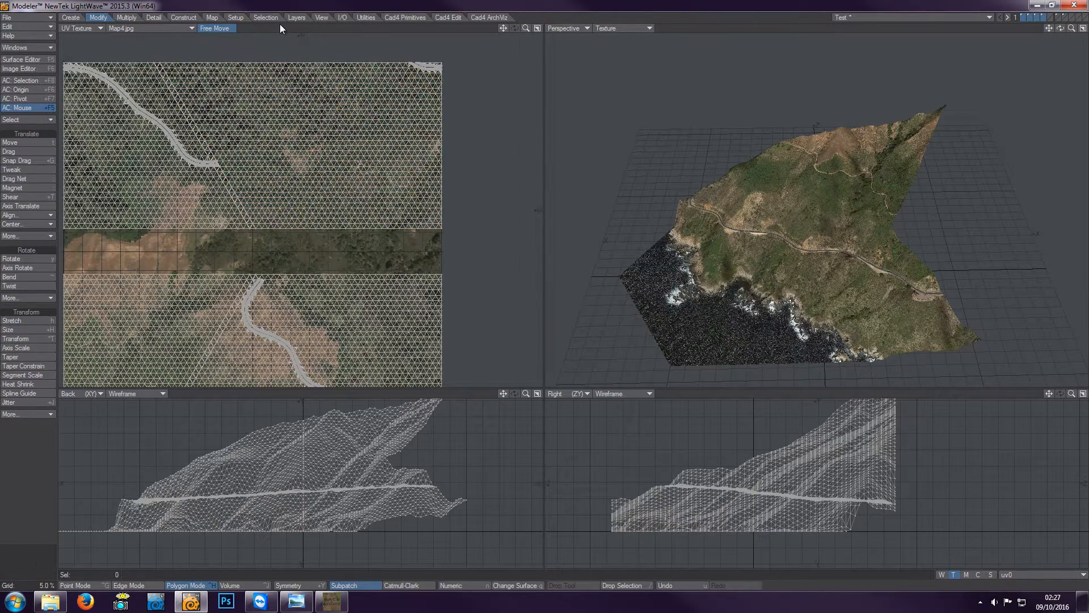
left_click(184, 194)
key("bracketright")
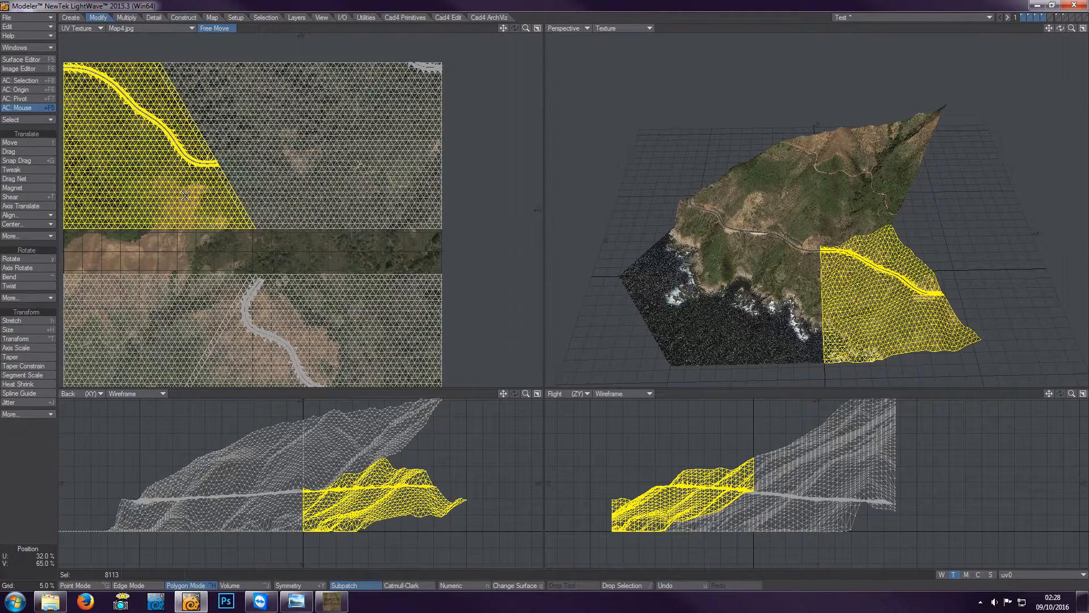
left_click(455, 29)
mouse_move(1072, 28)
left_mouse_down()
mouse_move(1088, 28)
mouse_move(1065, 29)
left_mouse_up()
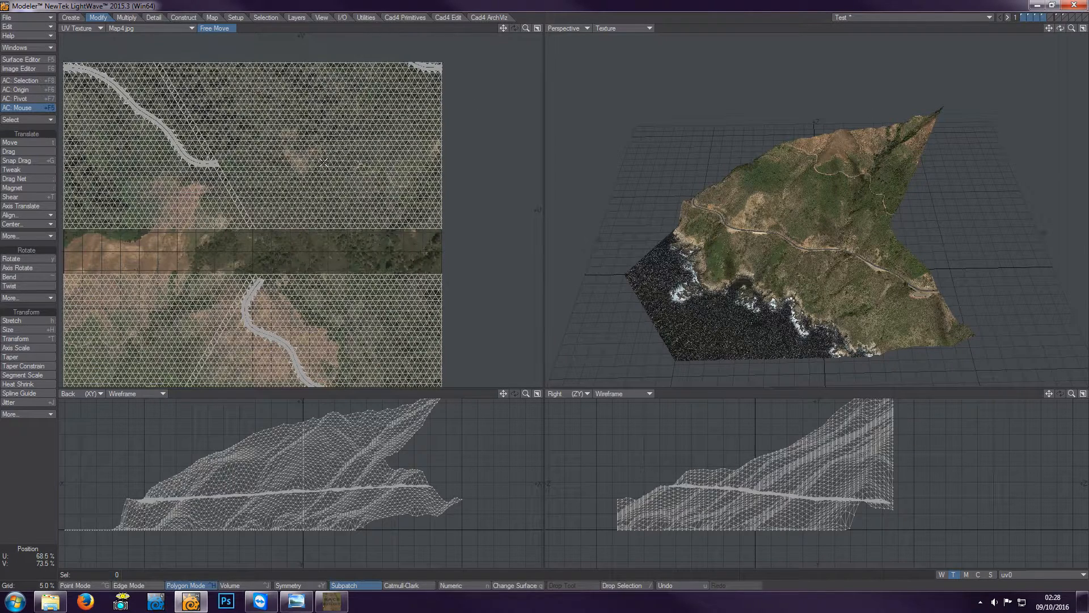
Step: Show the four terrain layers one at a time, ending on the fourth, and look through the available UV backdrop images
left_click(1021, 16)
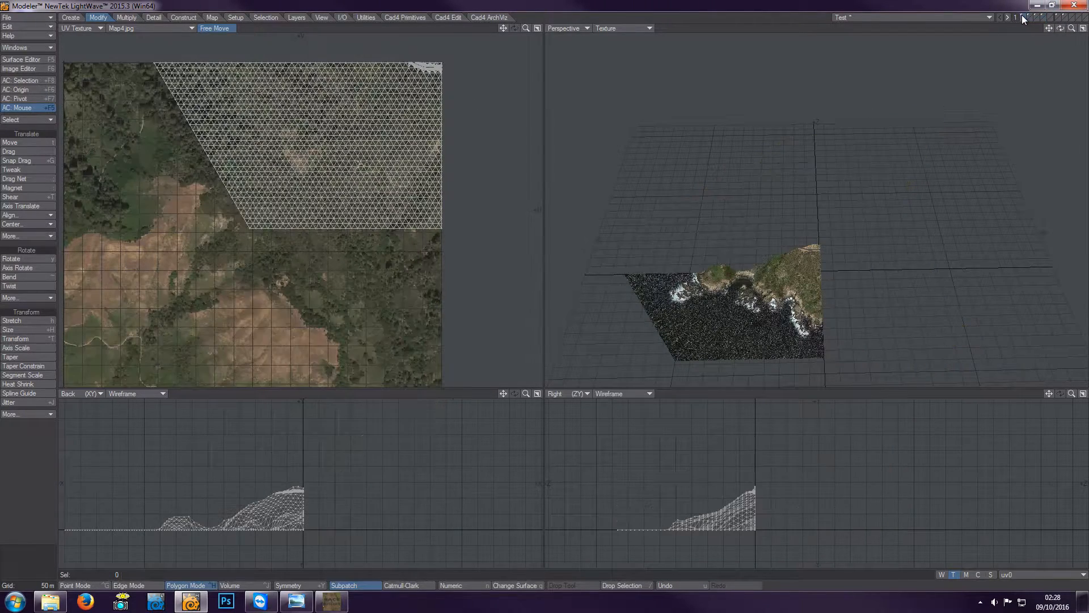
left_click(1029, 16)
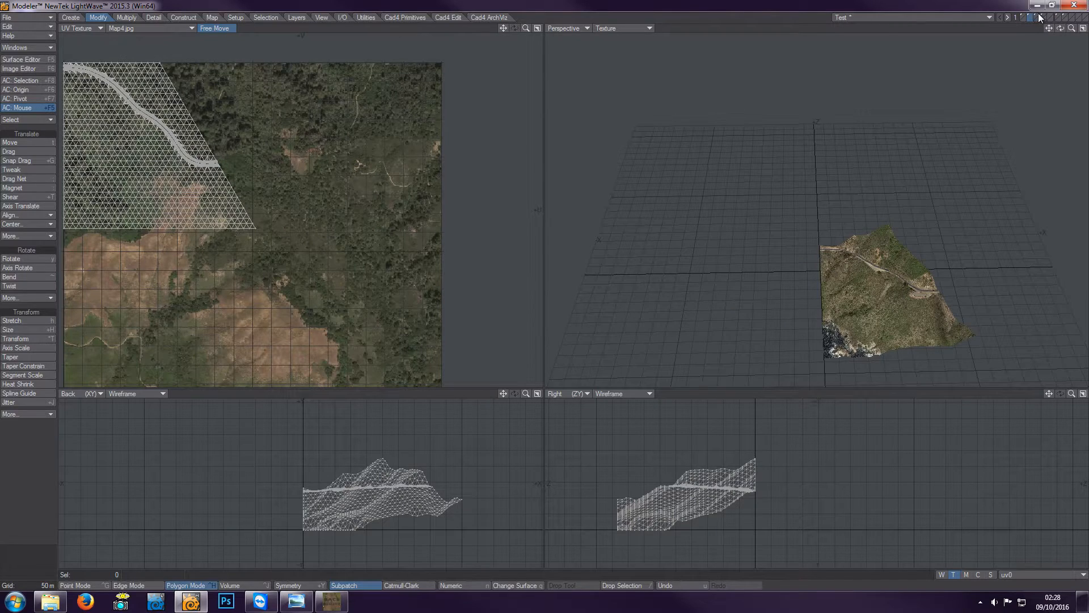
left_click(1036, 16)
left_click(1043, 16)
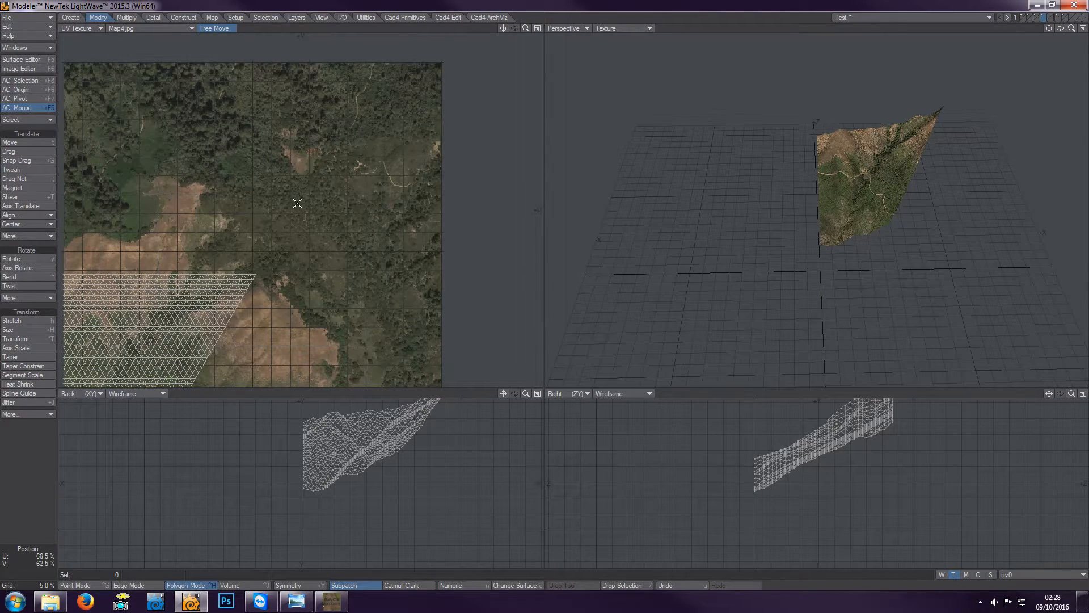
left_click(152, 29)
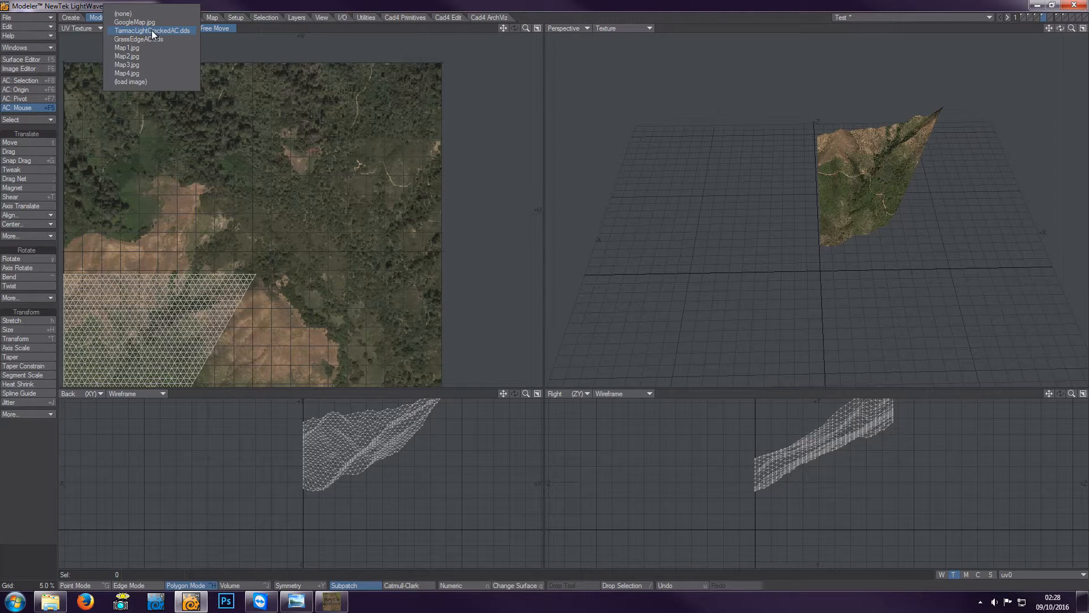
left_click(499, 75)
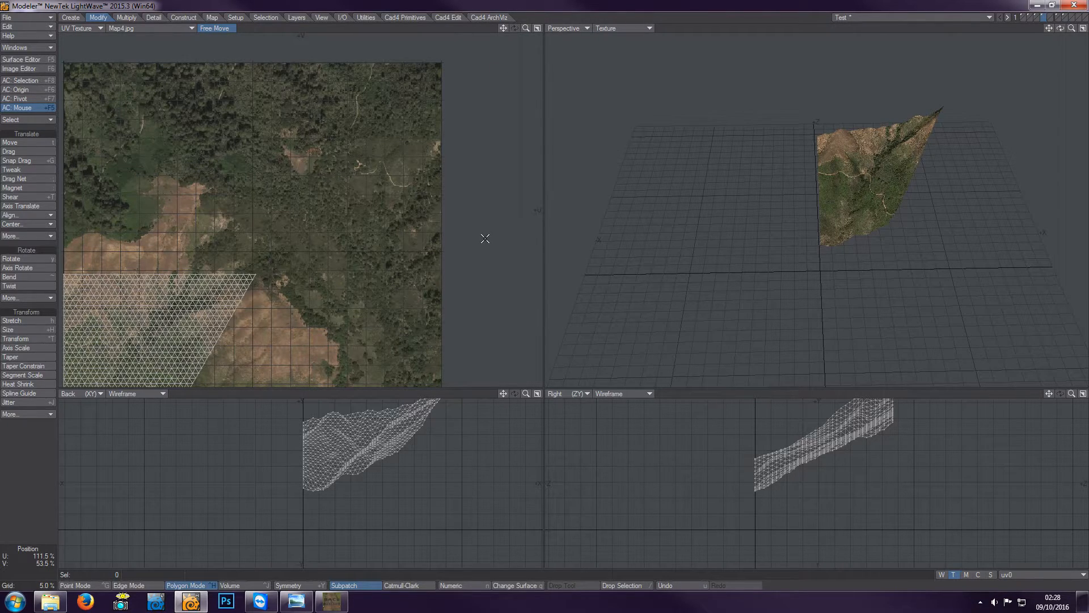